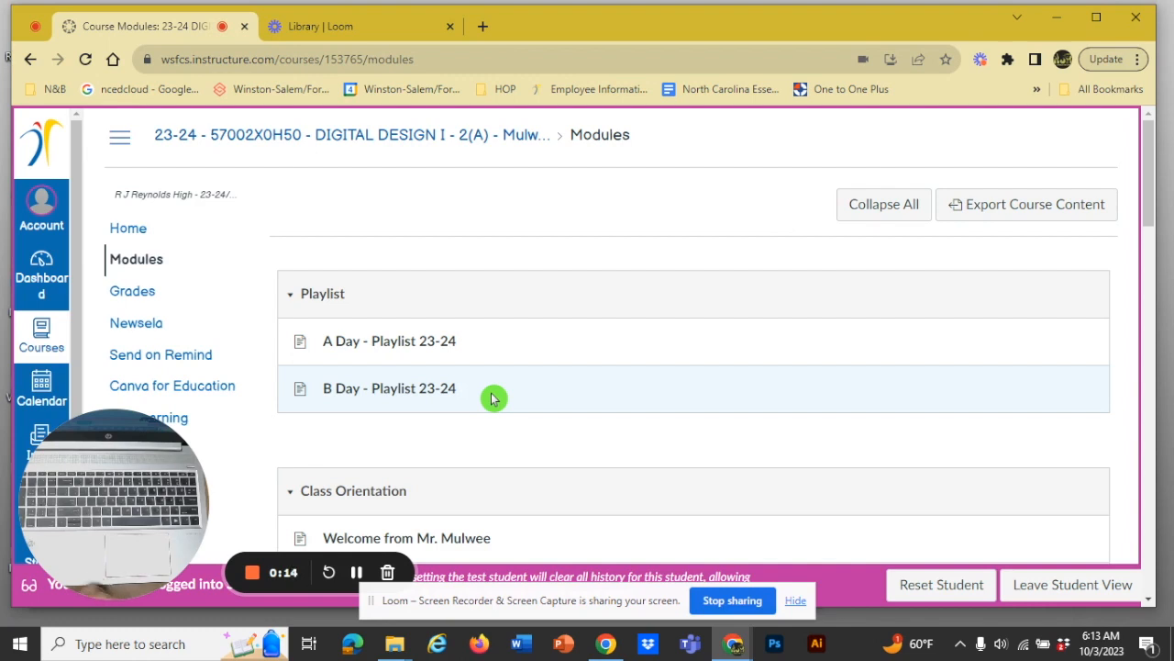
- Open the Illustrator Worksheets assignment from the Illustrator Introduction module
{"action": "scroll", "coordinate": [638, 365], "scroll_direction": "down", "scroll_amount": 3}
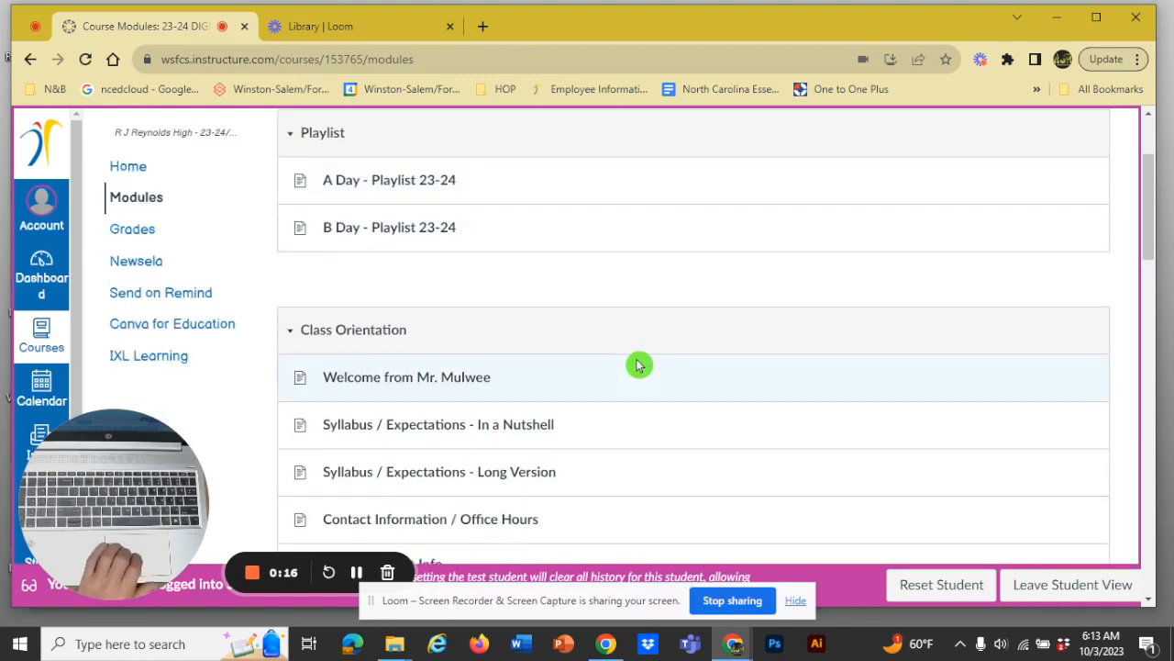
{"action": "scroll", "coordinate": [638, 365], "scroll_direction": "down", "scroll_amount": 5}
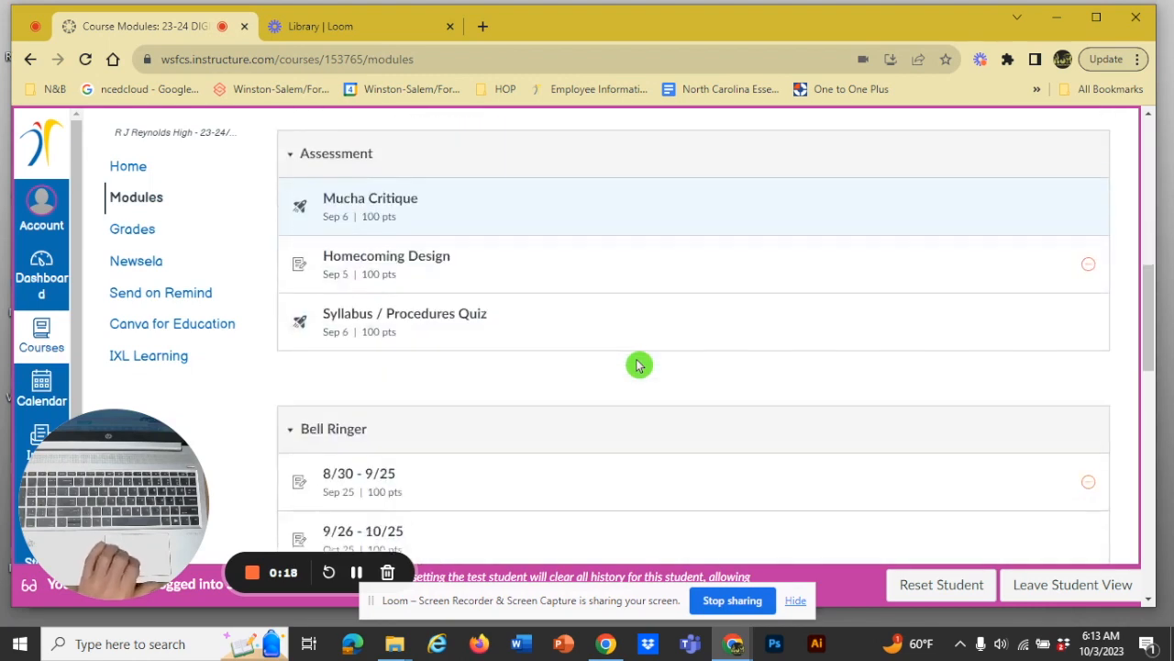
{"action": "scroll", "coordinate": [638, 366], "scroll_direction": "down", "scroll_amount": 6}
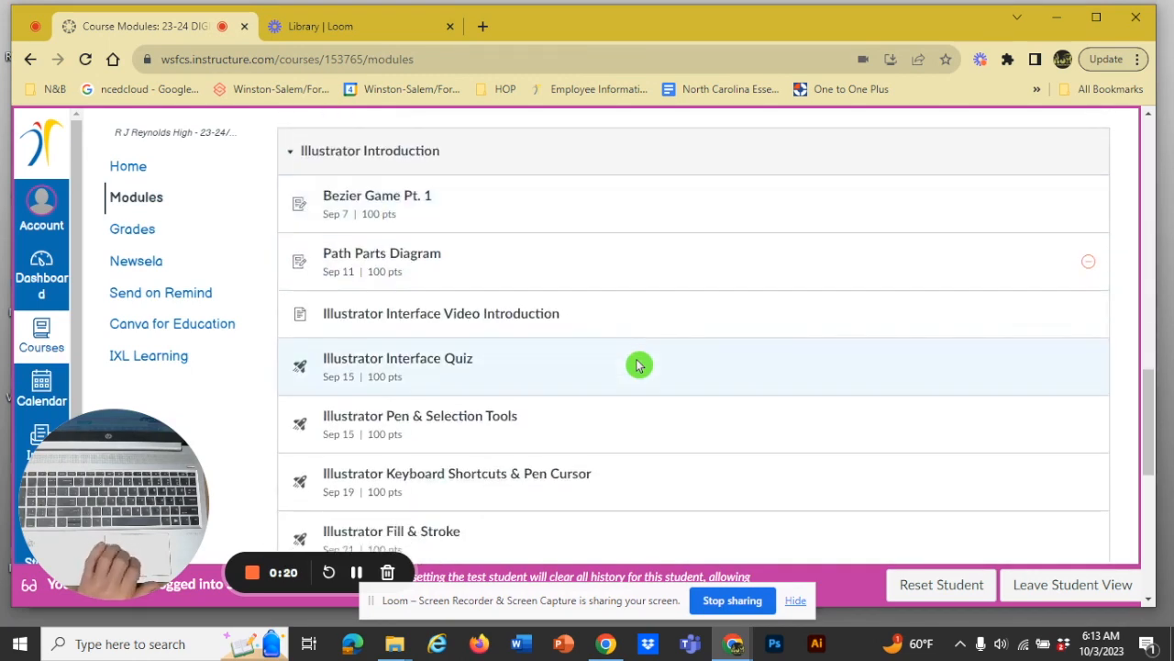
{"action": "scroll", "coordinate": [639, 365], "scroll_direction": "down", "scroll_amount": 1}
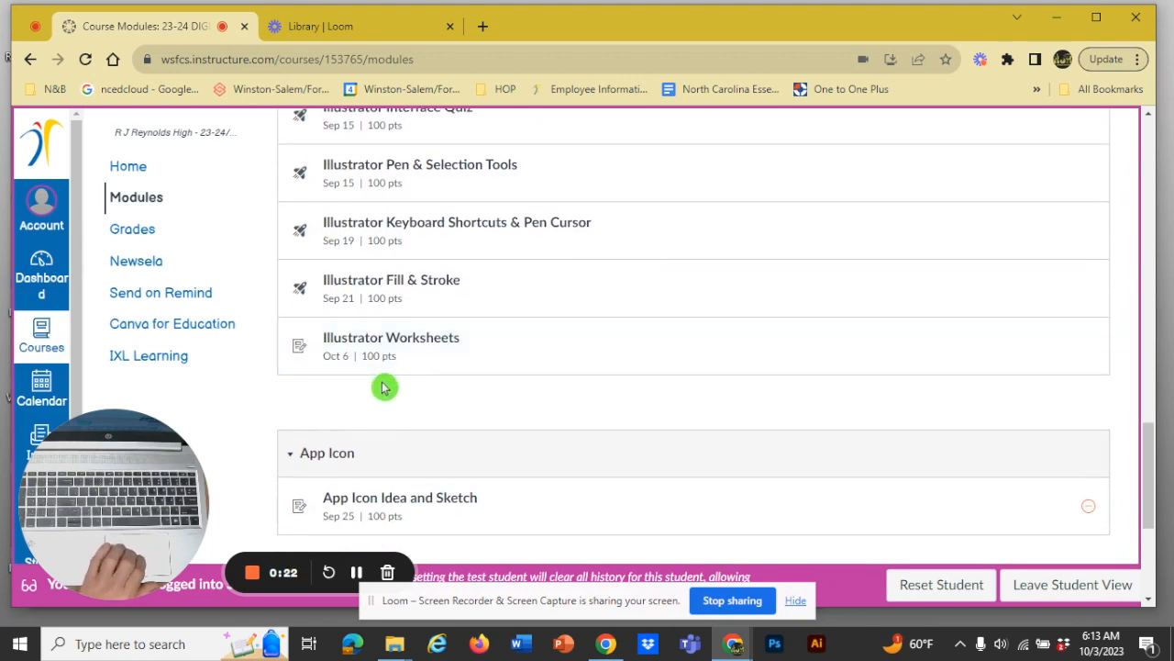
{"action": "scroll", "coordinate": [310, 404], "scroll_direction": "up", "scroll_amount": 3, "text": "ctrl"}
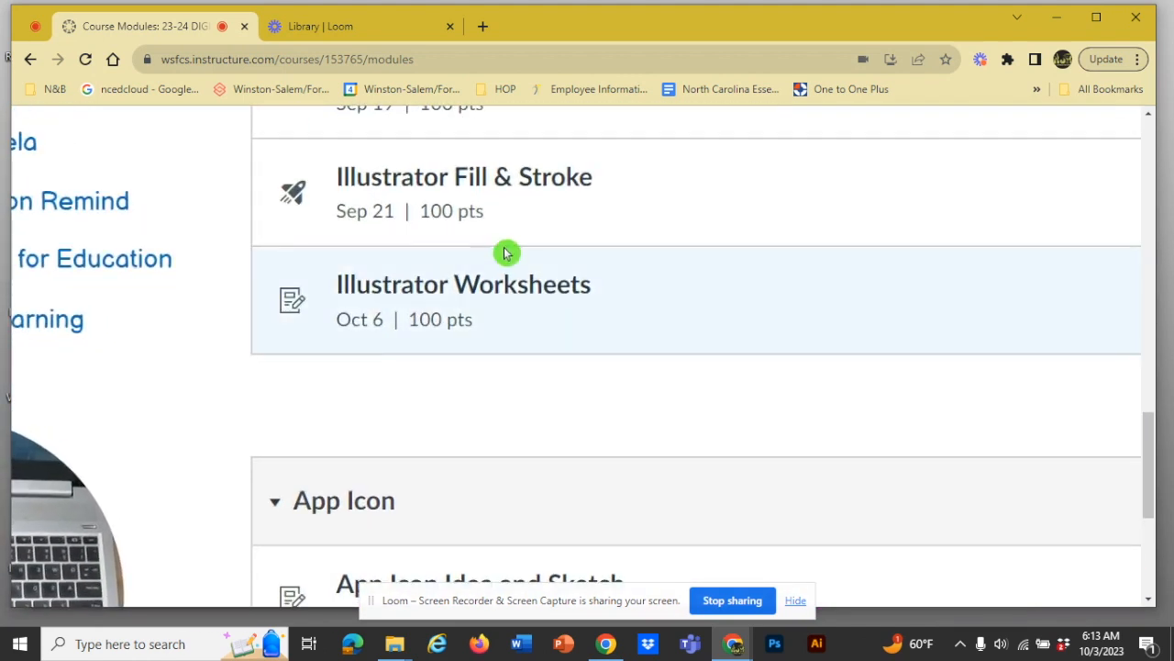
{"action": "scroll", "coordinate": [506, 253], "scroll_direction": "down", "scroll_amount": 3, "text": "ctrl"}
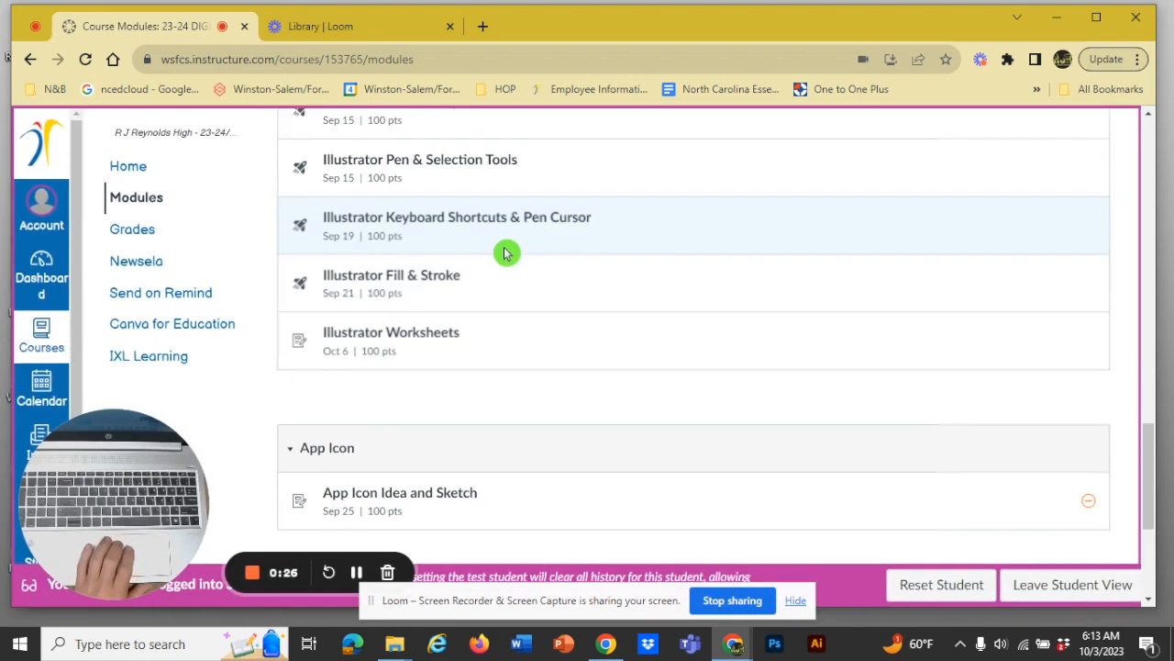
{"action": "left_click", "coordinate": [365, 337]}
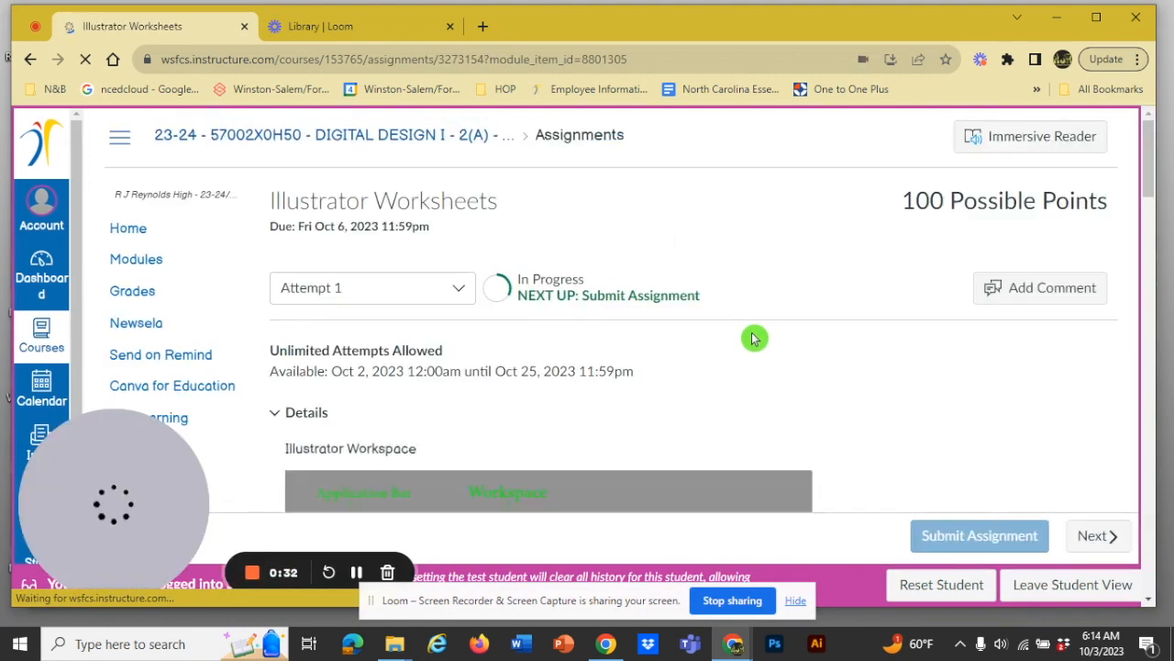
- Open the Pen Tool Practice Worksheets folder linked in the assignment and download 1.jpg from it
{"action": "scroll", "coordinate": [753, 338], "scroll_direction": "down", "scroll_amount": 2}
{"action": "scroll", "coordinate": [753, 338], "scroll_direction": "down", "scroll_amount": 10}
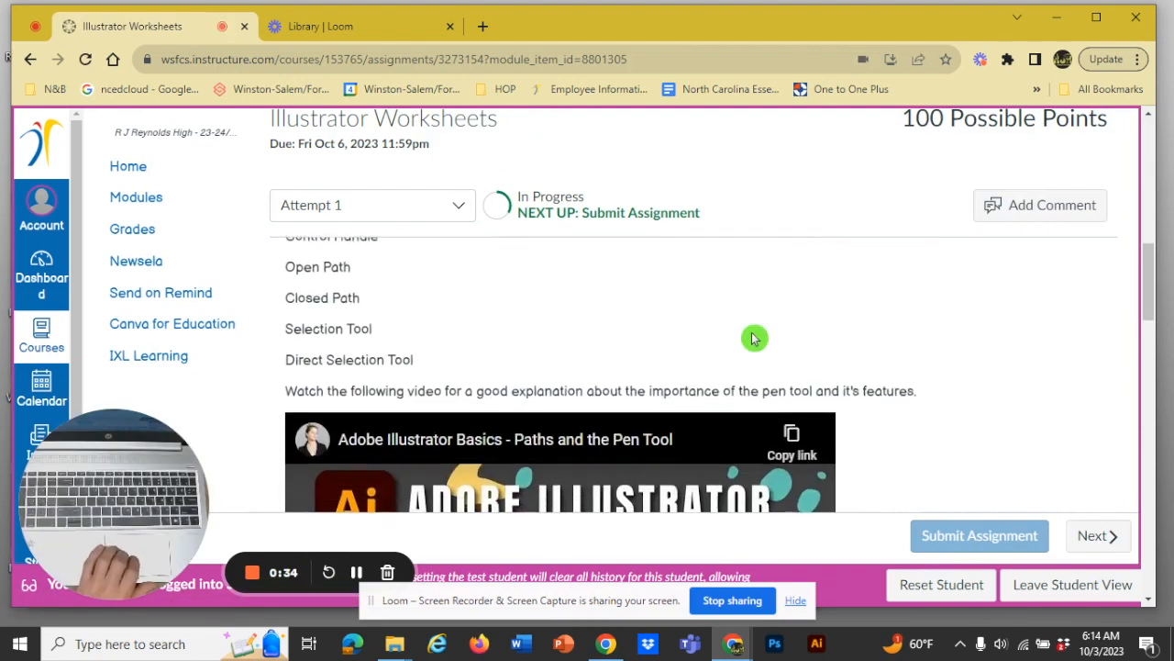
{"action": "scroll", "coordinate": [753, 337], "scroll_direction": "down", "scroll_amount": 5}
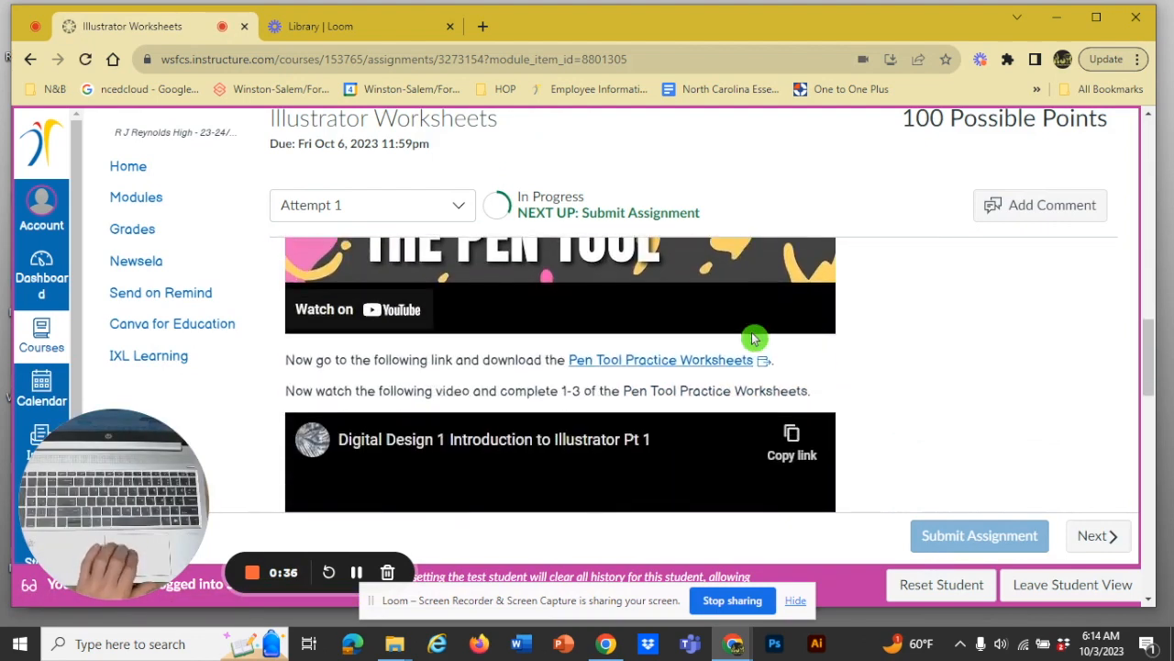
{"action": "key", "text": "ctrl+plus"}
{"action": "key", "text": "ctrl+plus"}
{"action": "key", "text": "ctrl+plus"}
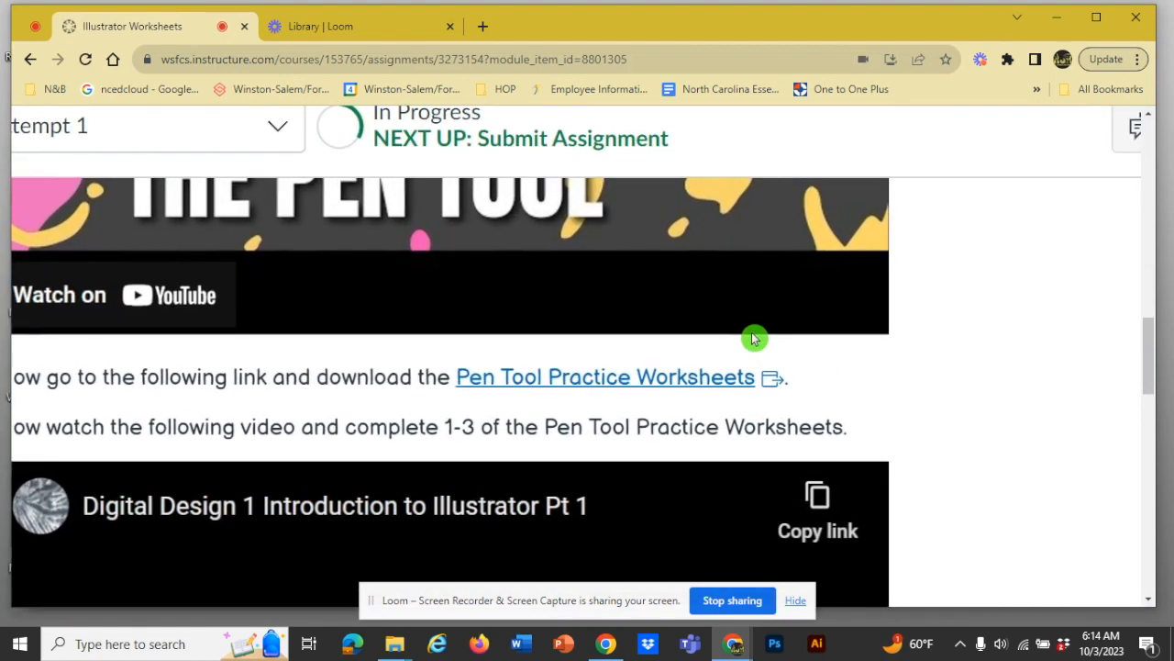
{"action": "left_click", "coordinate": [640, 380]}
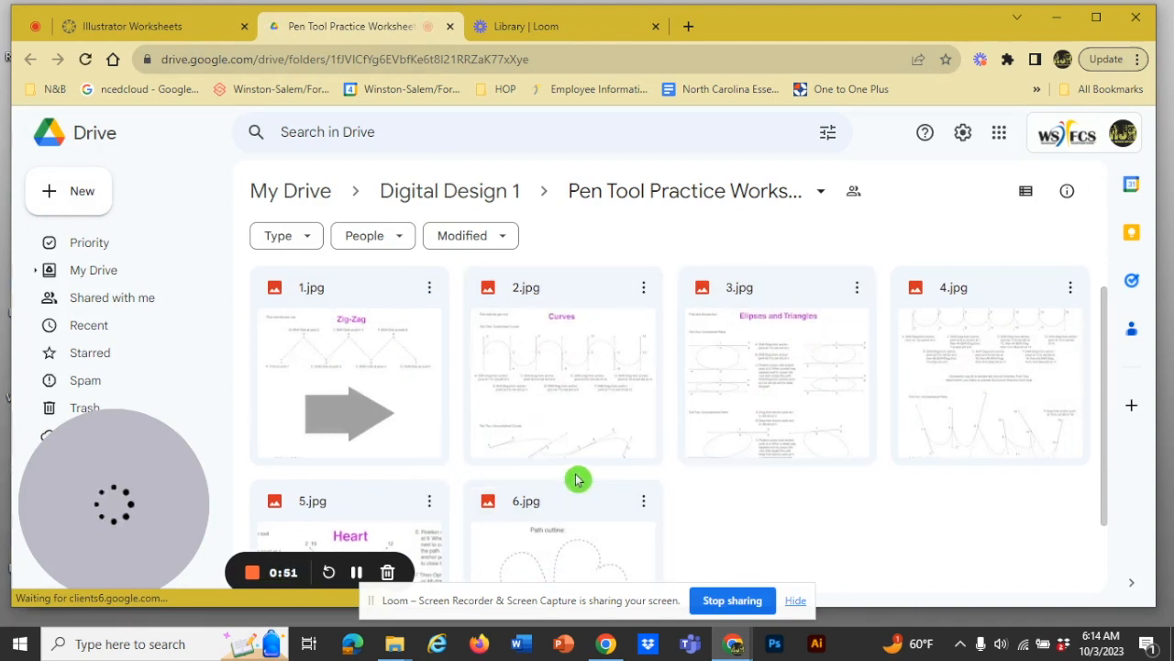
{"action": "left_click", "coordinate": [350, 314]}
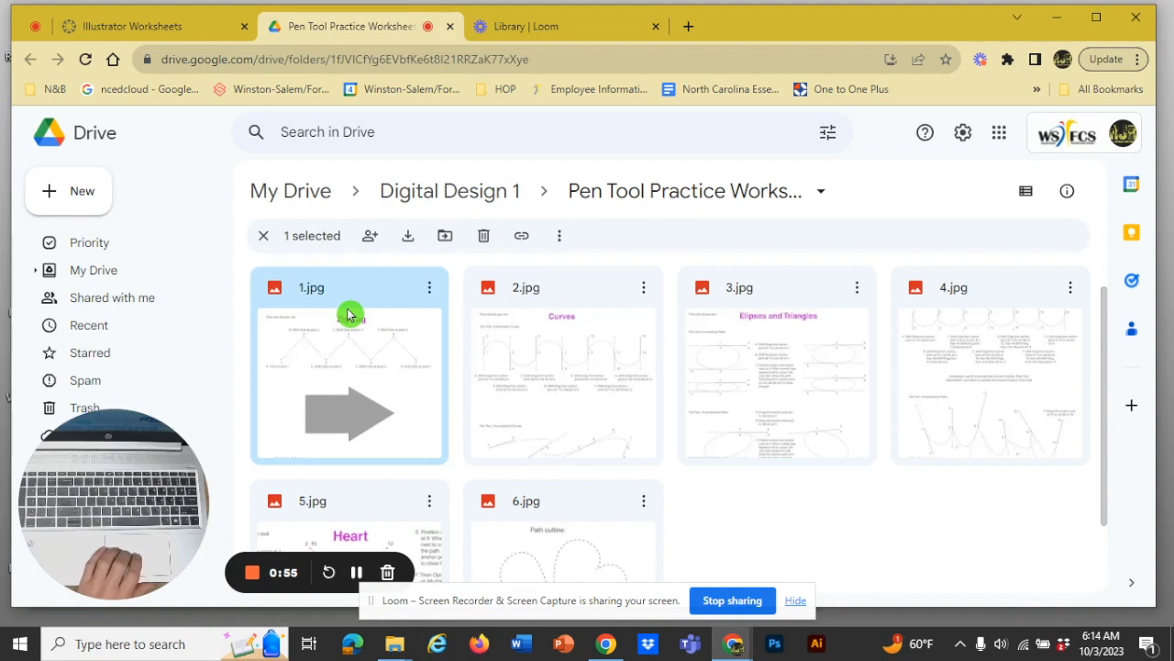
{"action": "left_click", "coordinate": [409, 237]}
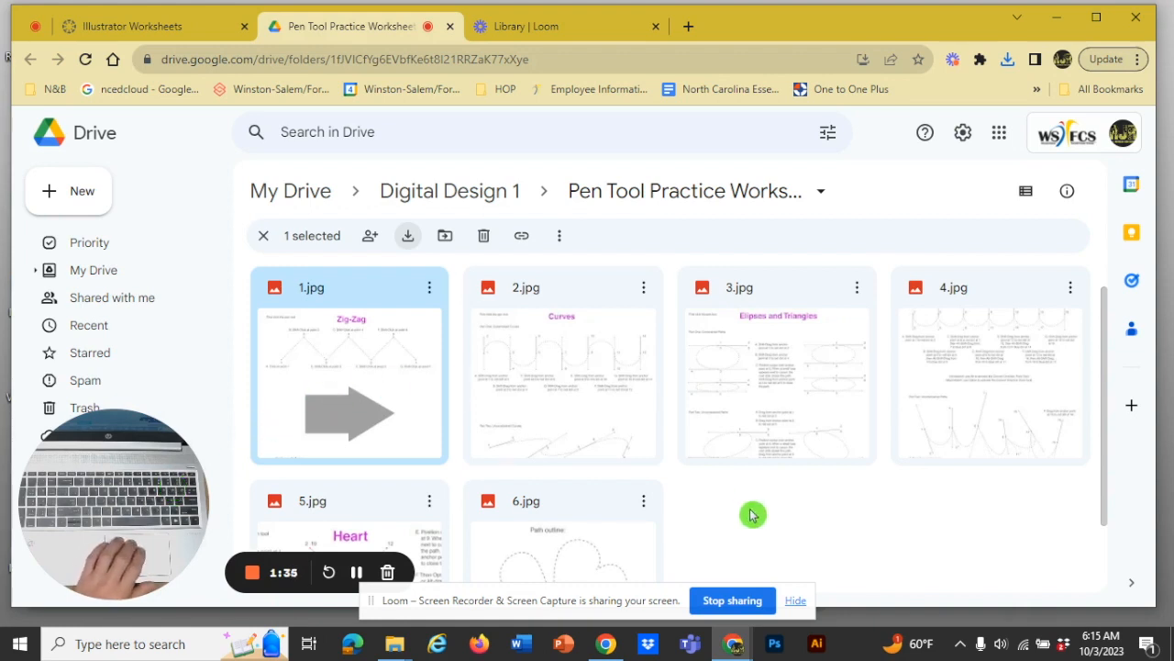
- Switch to Adobe Illustrator and open the worksheet image 1 (4) from the Downloads folder
{"action": "left_click", "coordinate": [821, 650]}
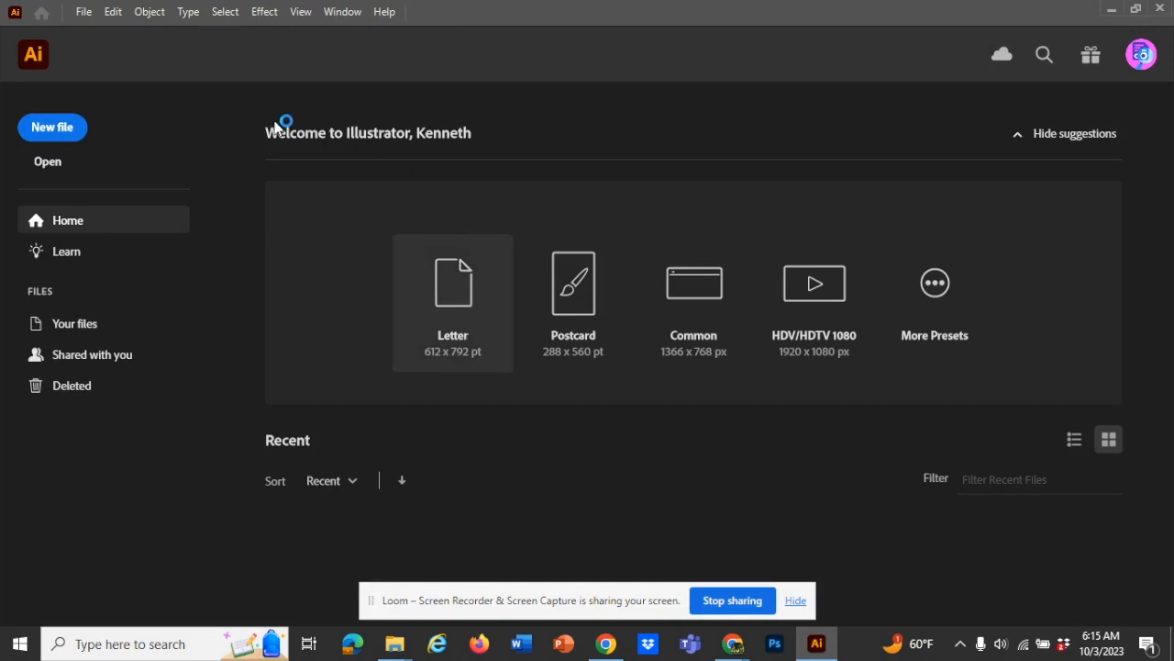
{"action": "left_click", "coordinate": [85, 13]}
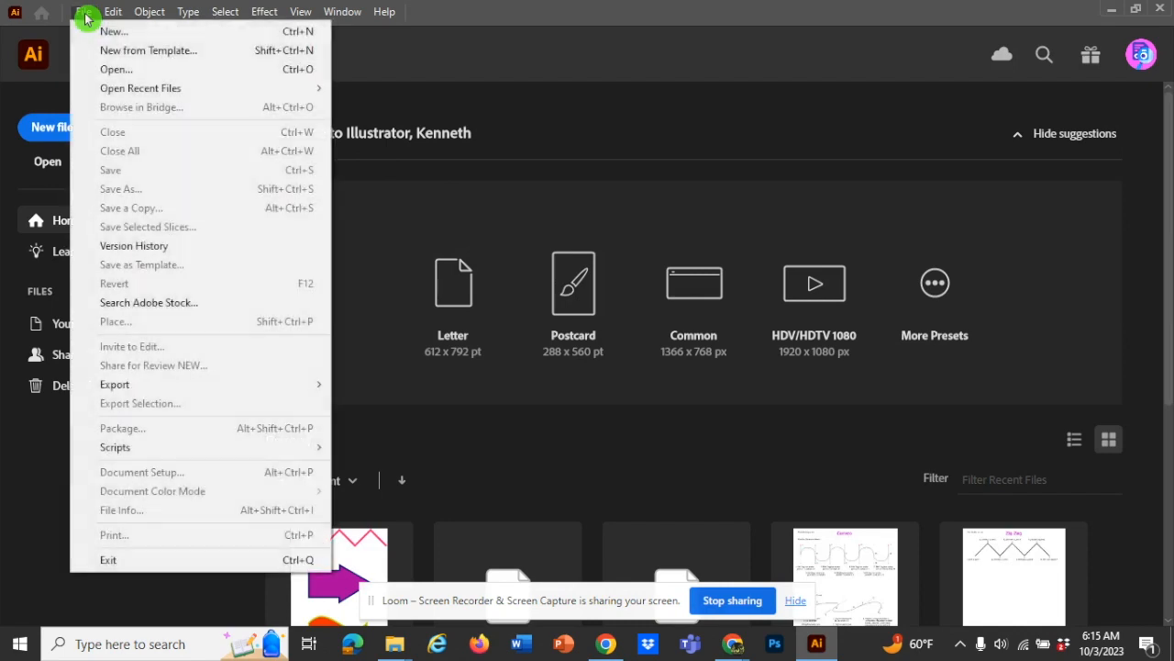
{"action": "left_click", "coordinate": [115, 70]}
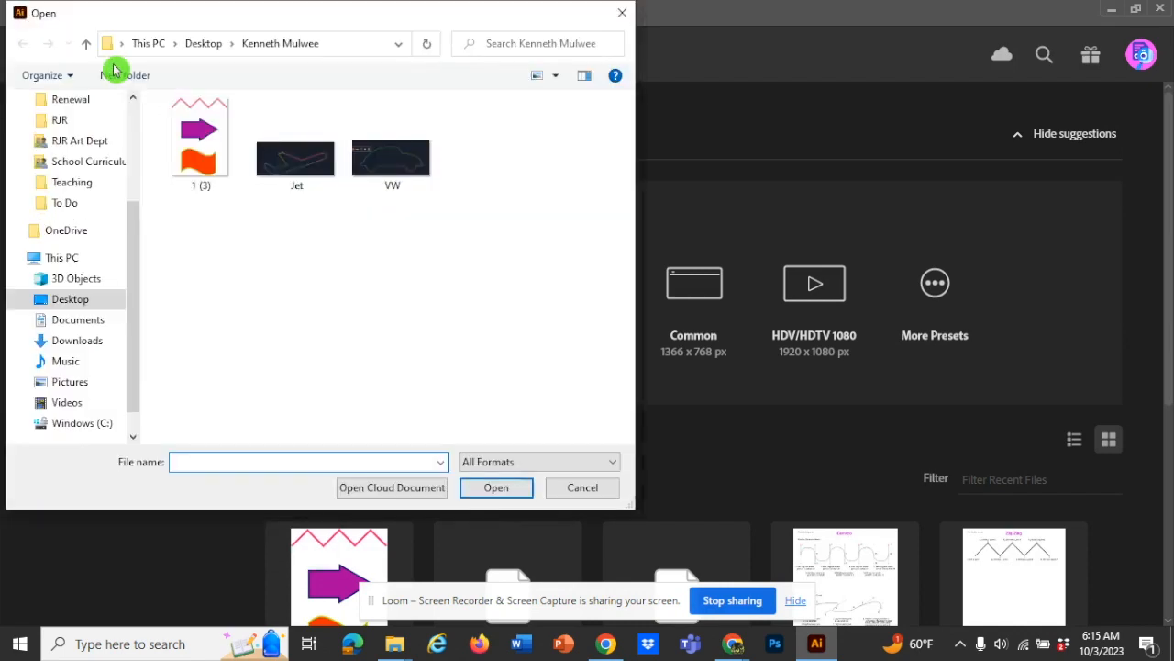
{"action": "left_click", "coordinate": [73, 342]}
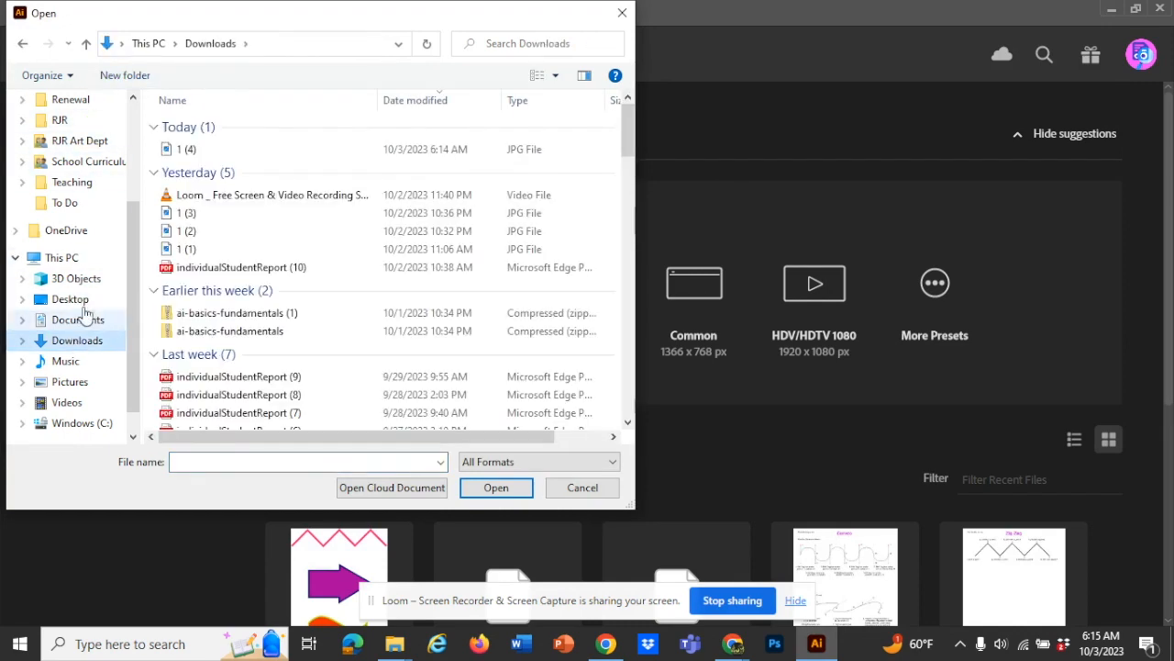
{"action": "left_click", "coordinate": [191, 154]}
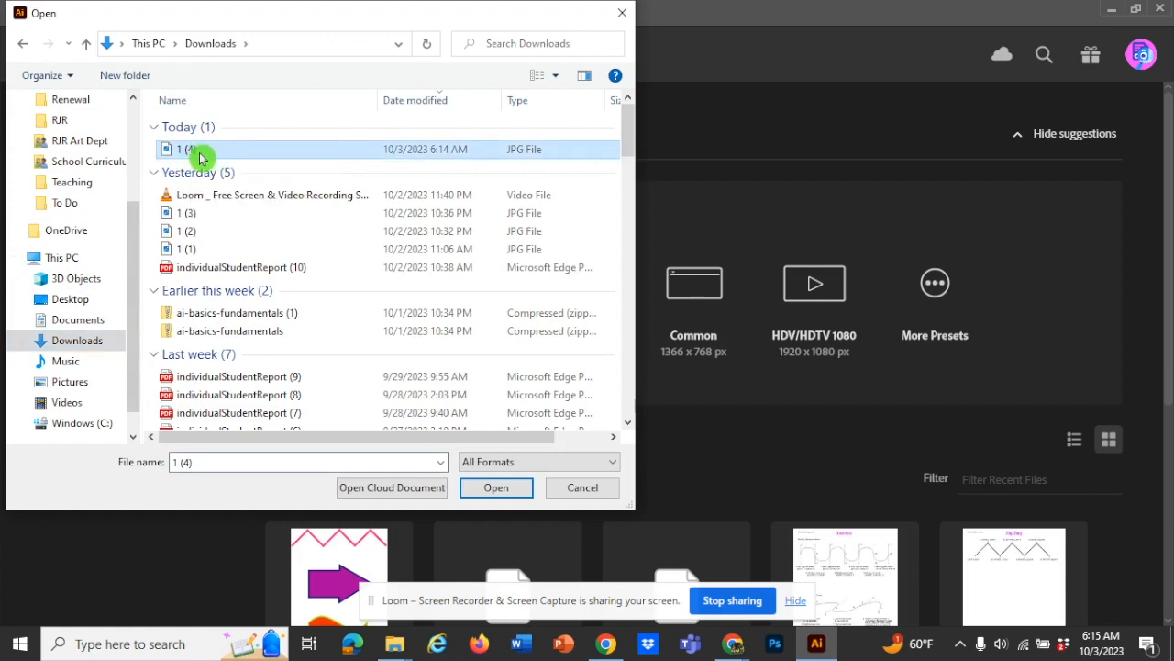
{"action": "left_click", "coordinate": [497, 491]}
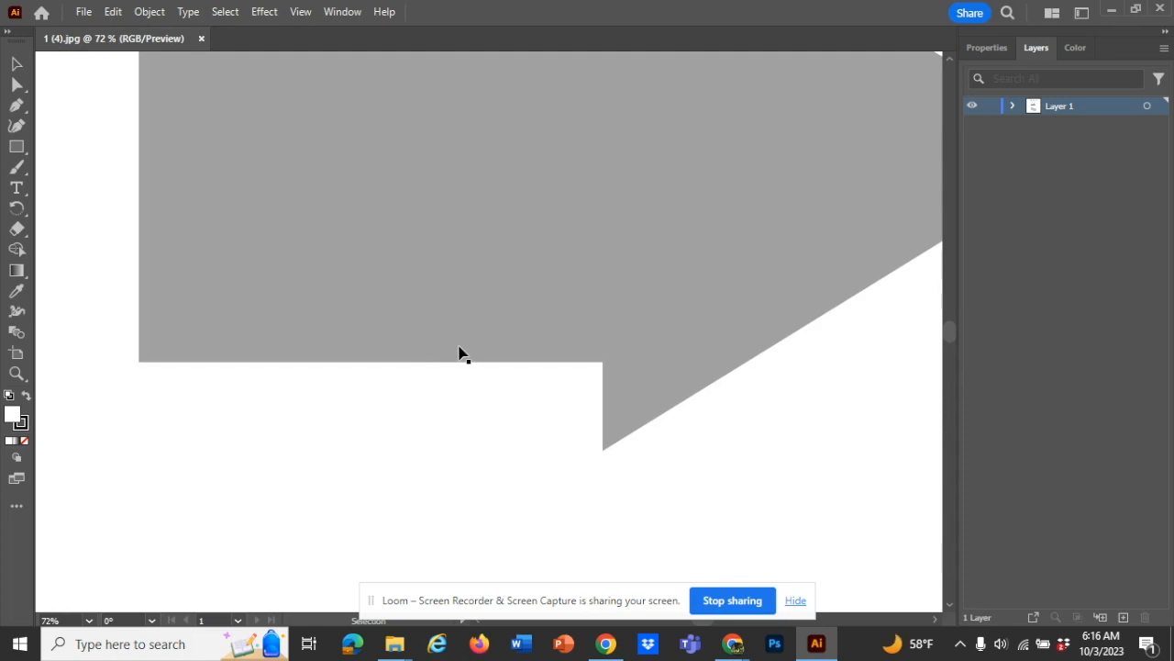
- Zoom out to 12.5% so the whole Zig-Zag worksheet page fits in view, and show the document properties
{"action": "key", "text": "a"}
{"action": "key", "text": "ctrl+minus"}
{"action": "key", "text": "ctrl+minus"}
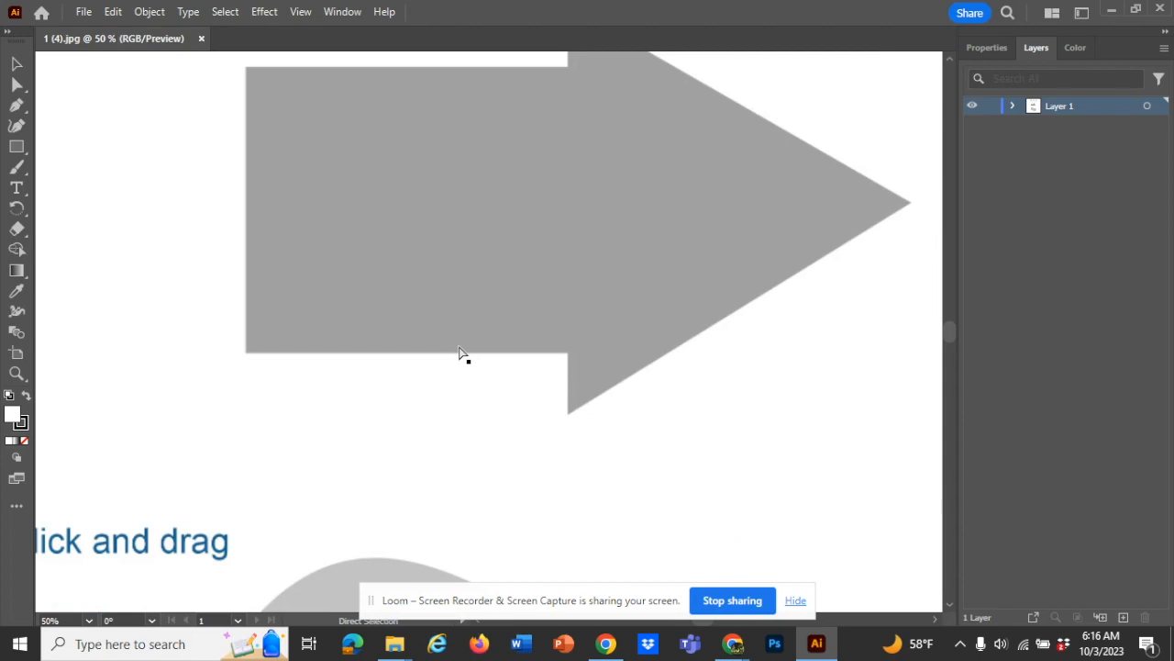
{"action": "key", "text": "ctrl+minus"}
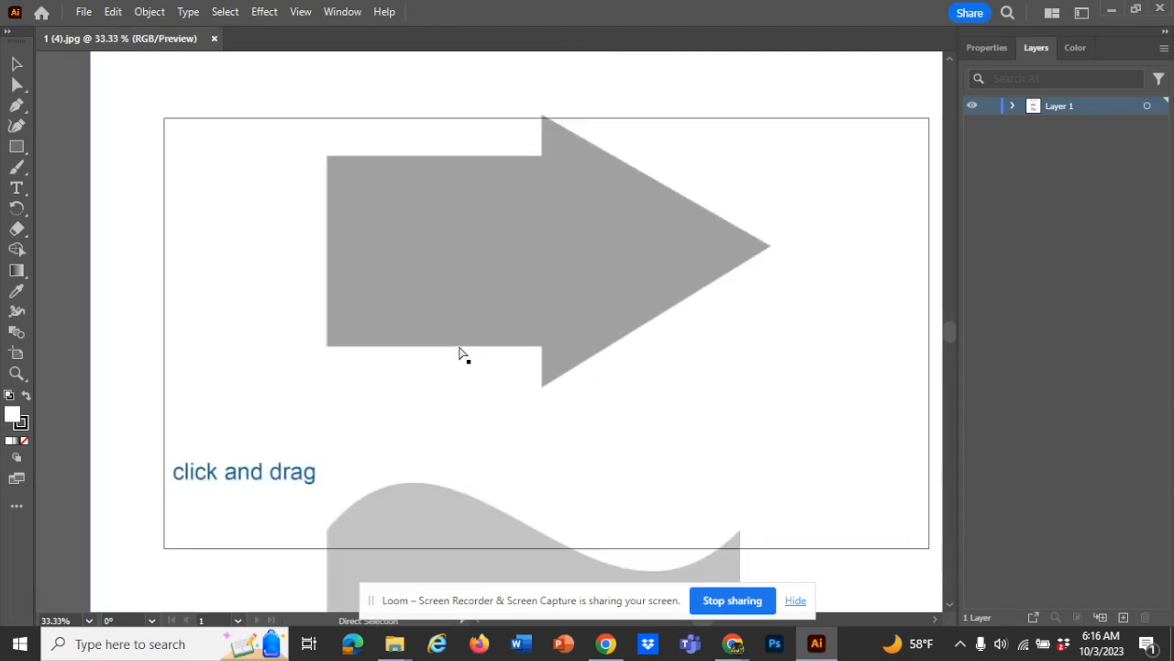
{"action": "key", "text": "ctrl+minus"}
{"action": "key", "text": "ctrl+minus"}
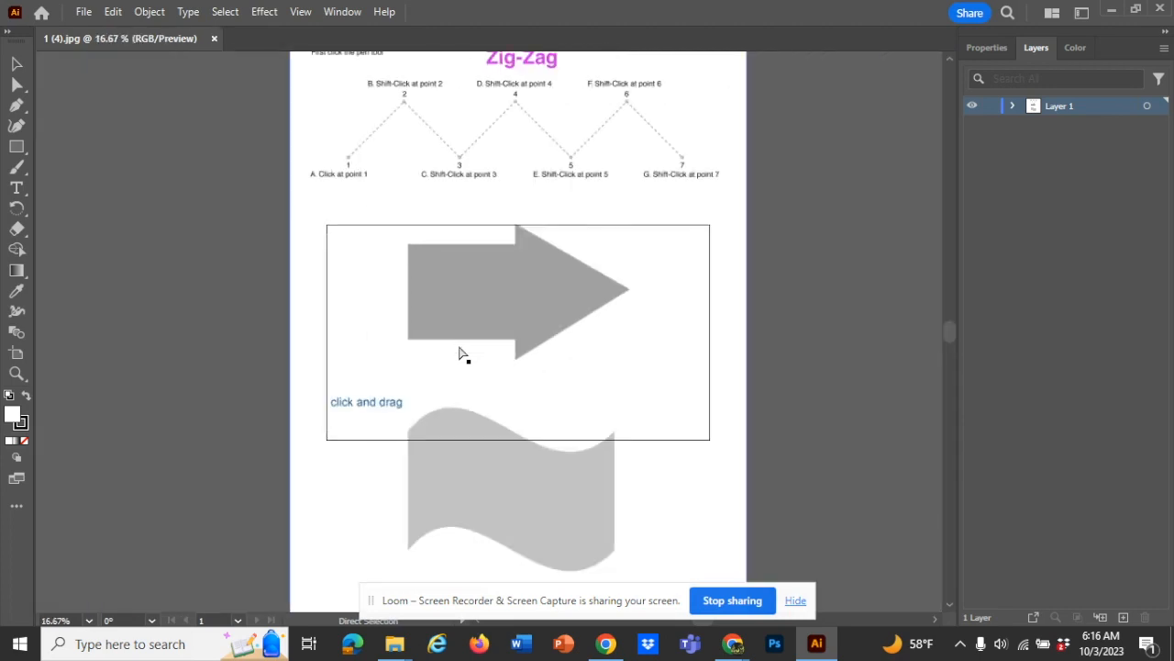
{"action": "key", "text": "ctrl+minus"}
{"action": "key", "text": "v"}
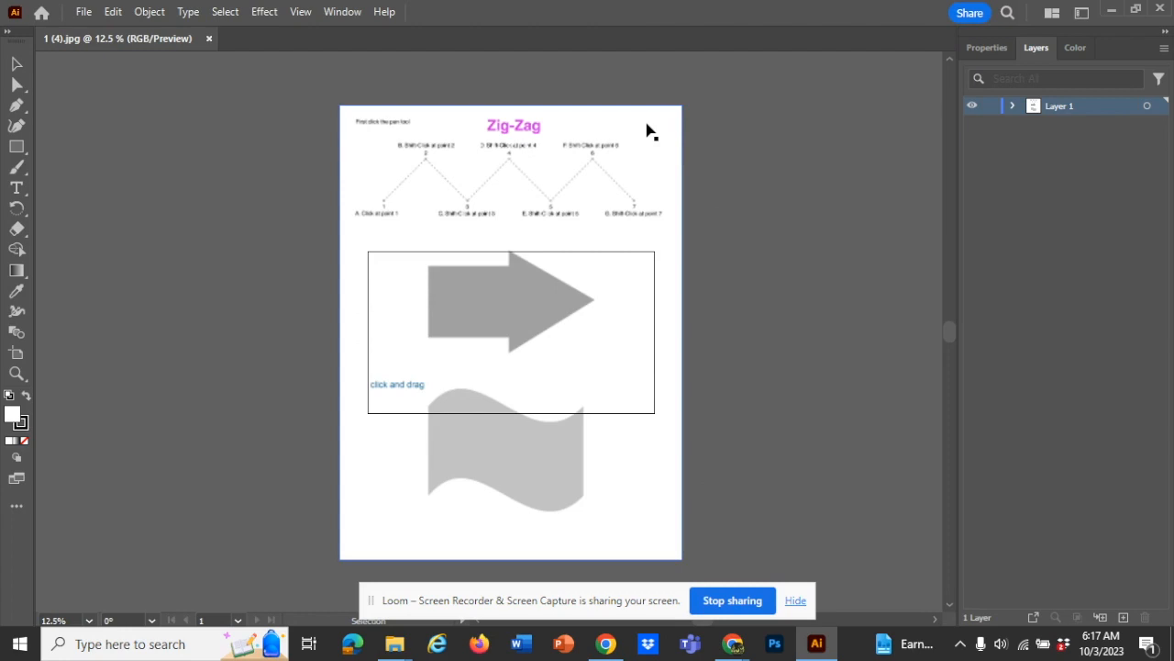
{"action": "left_click", "coordinate": [981, 48]}
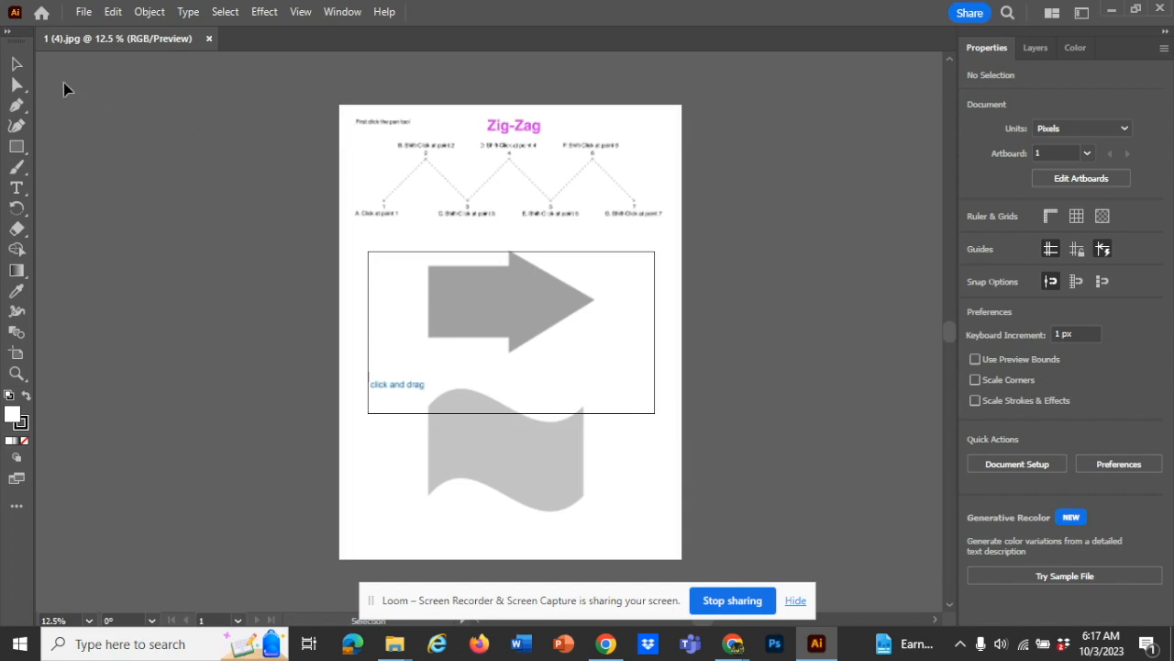
- Try out the Selection, Pen and Direct Selection tools in turn without drawing anything
{"action": "left_click", "coordinate": [19, 64]}
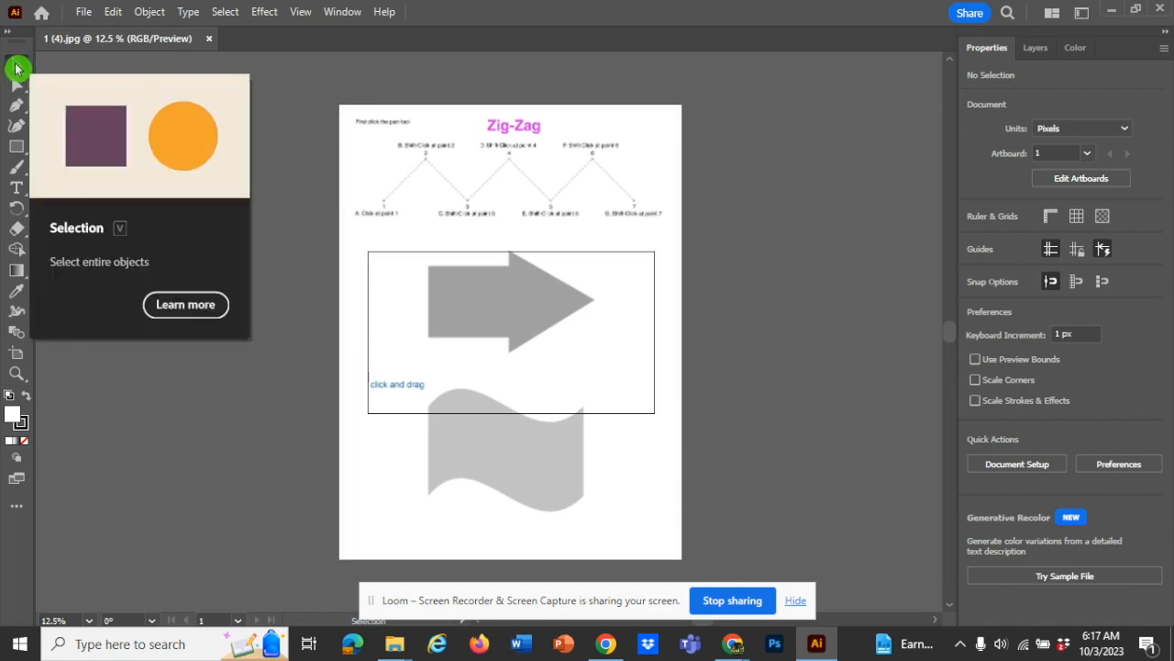
{"action": "left_click", "coordinate": [20, 62]}
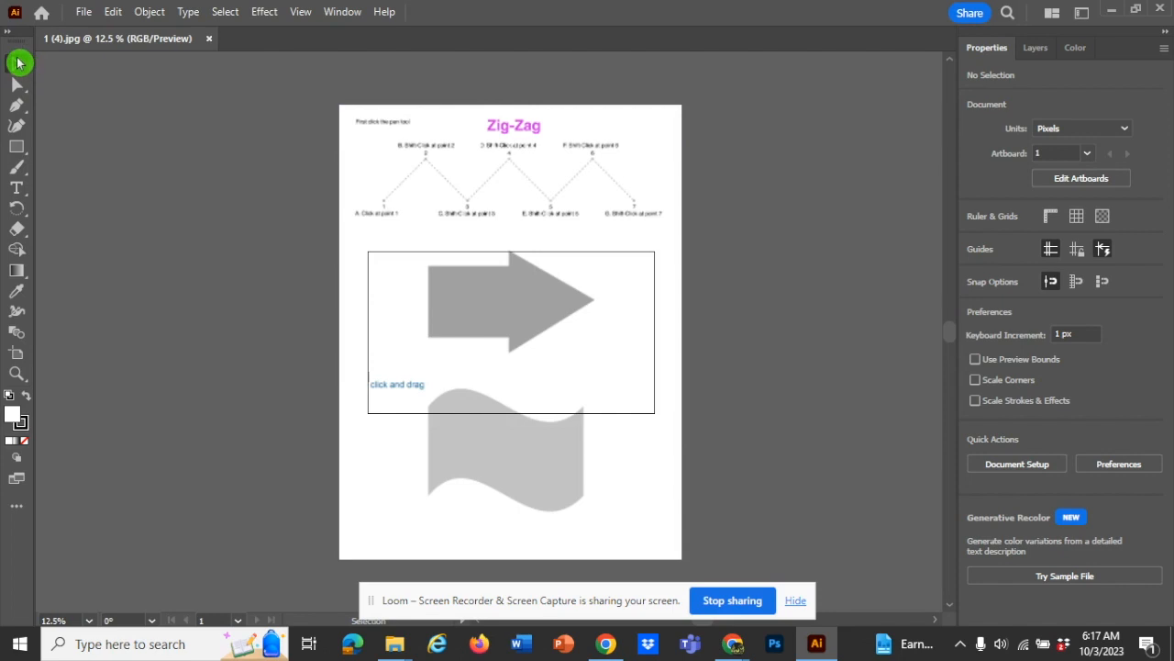
{"action": "left_click", "coordinate": [16, 63]}
{"action": "left_click", "coordinate": [22, 67]}
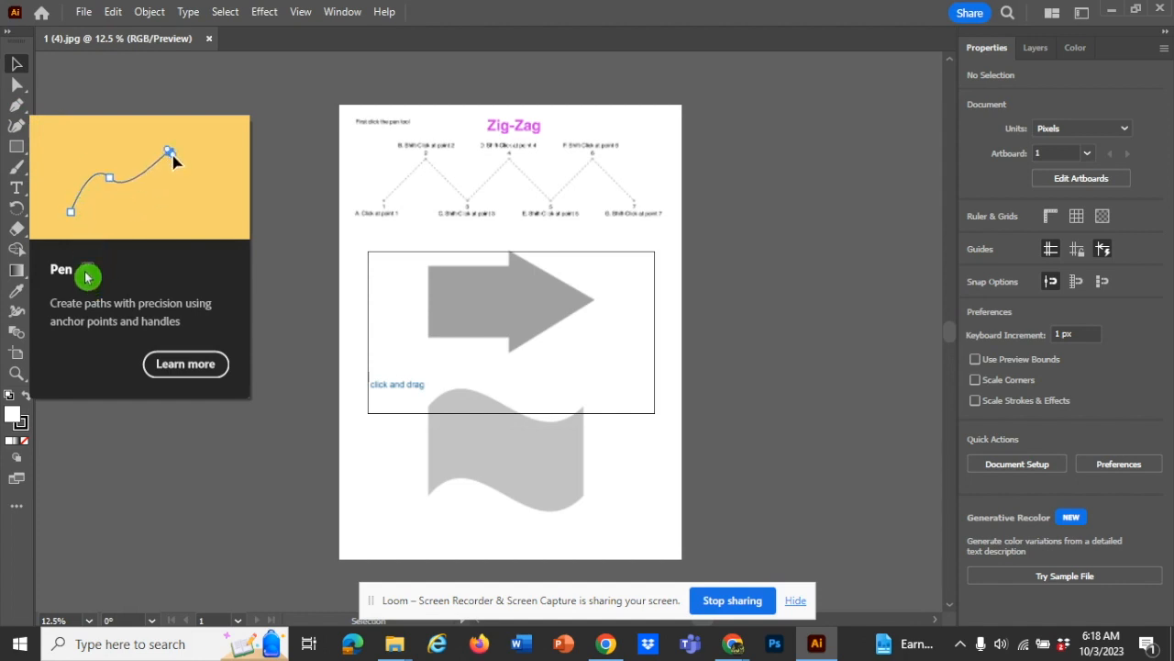
{"action": "left_click", "coordinate": [15, 108]}
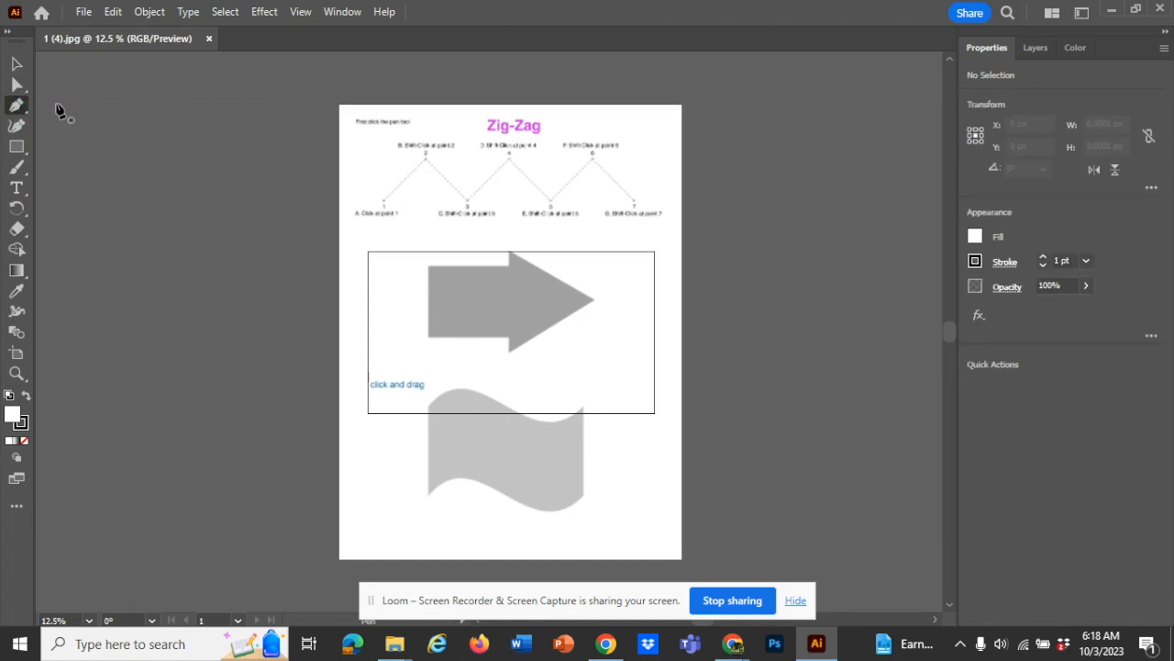
{"action": "left_click", "coordinate": [16, 86]}
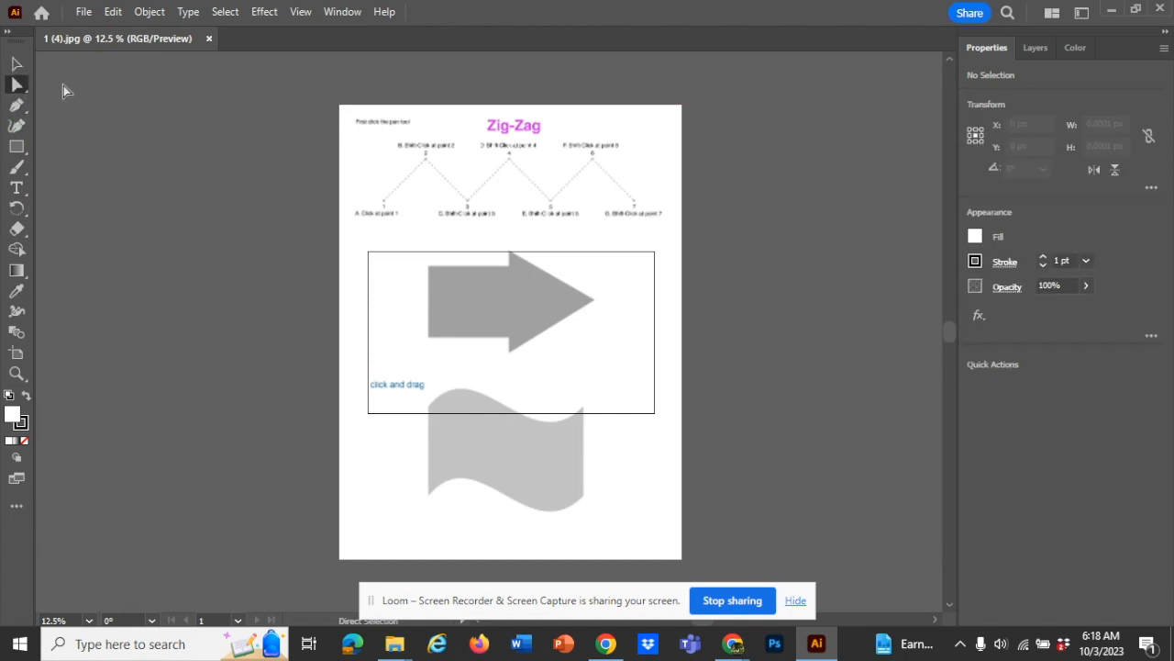
{"action": "left_click", "coordinate": [16, 64]}
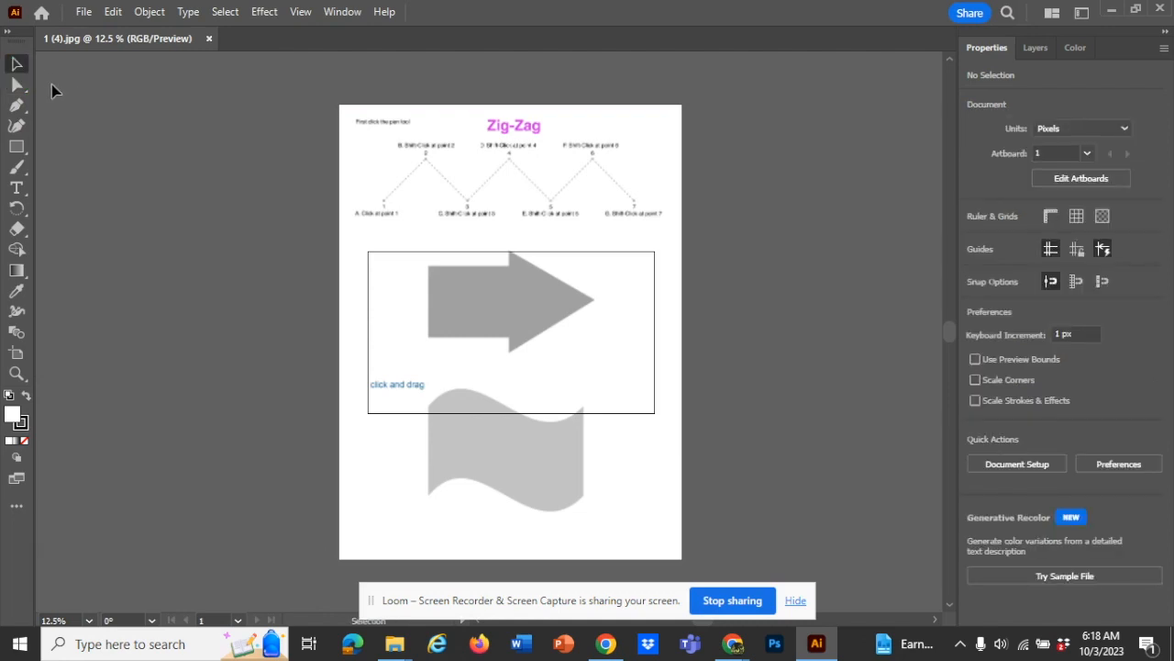
{"action": "left_click", "coordinate": [23, 87]}
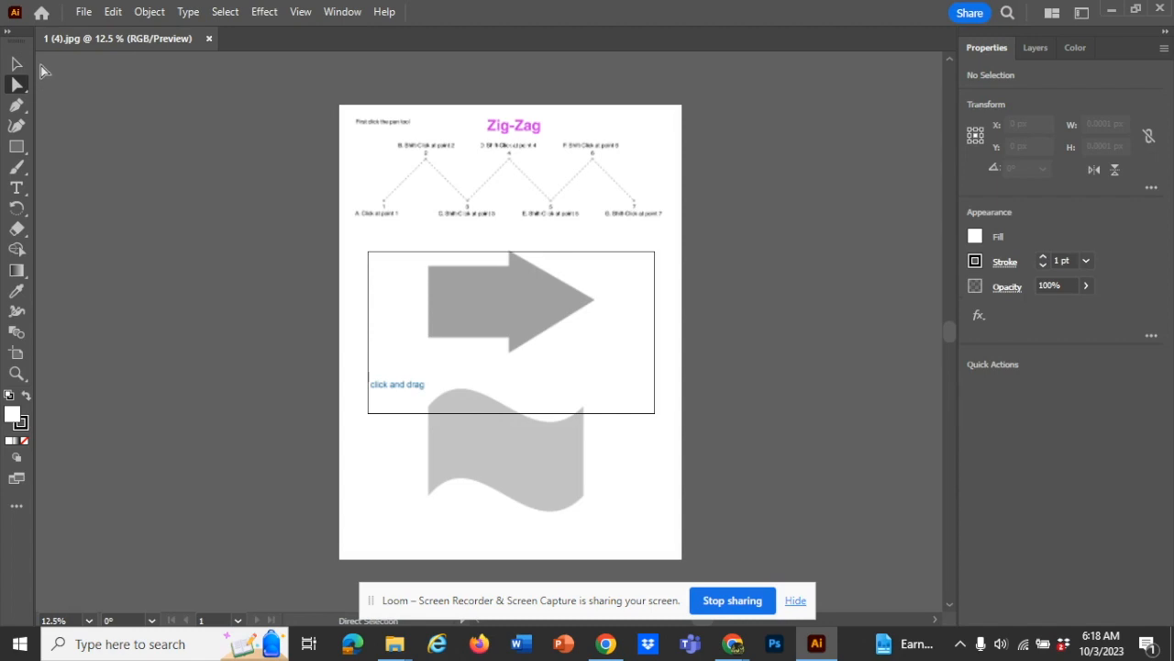
- Alternate between the Selection, Pen and Direct Selection tools, finishing with the Pen tool active
{"action": "key", "text": "v"}
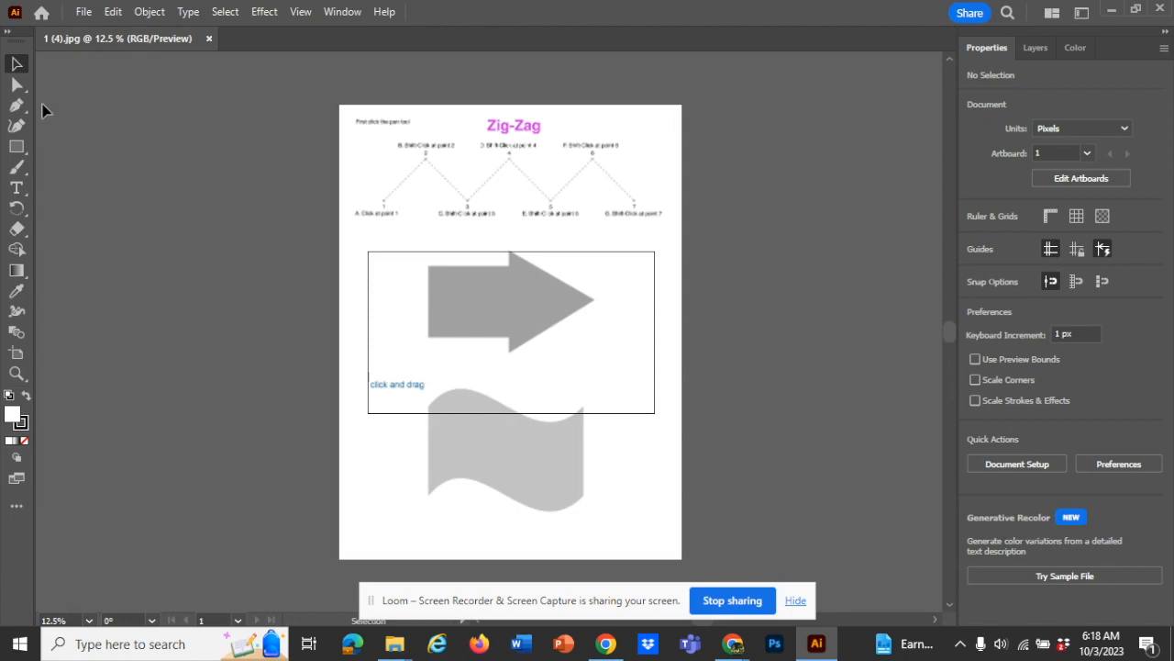
{"action": "key", "text": "p"}
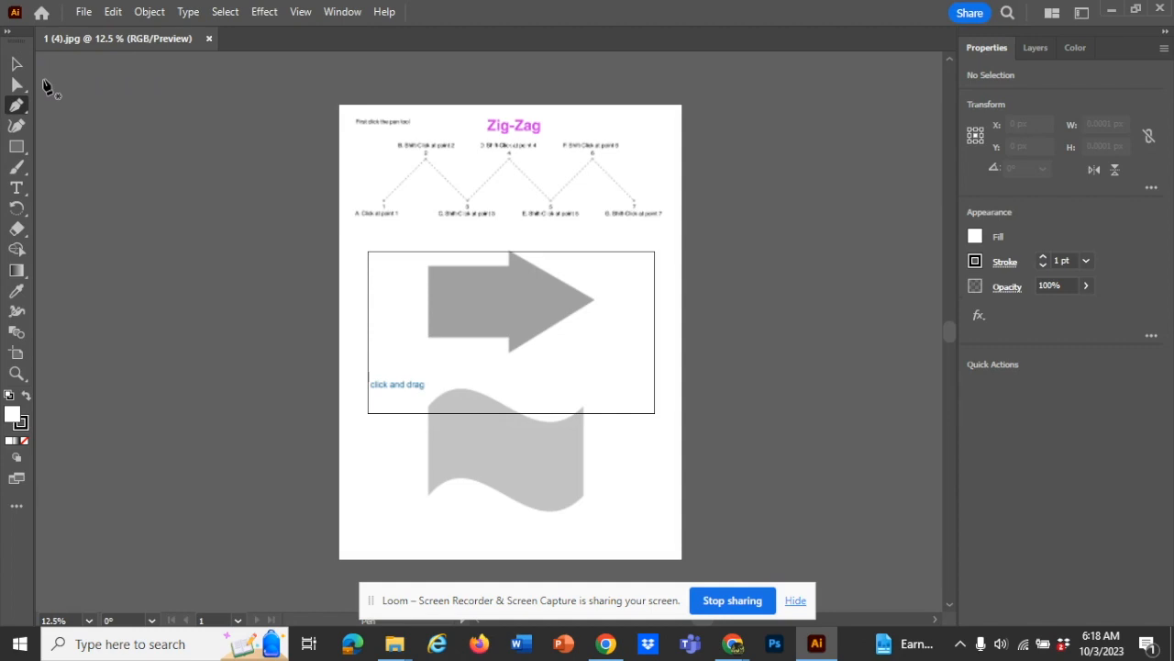
{"action": "key", "text": "v"}
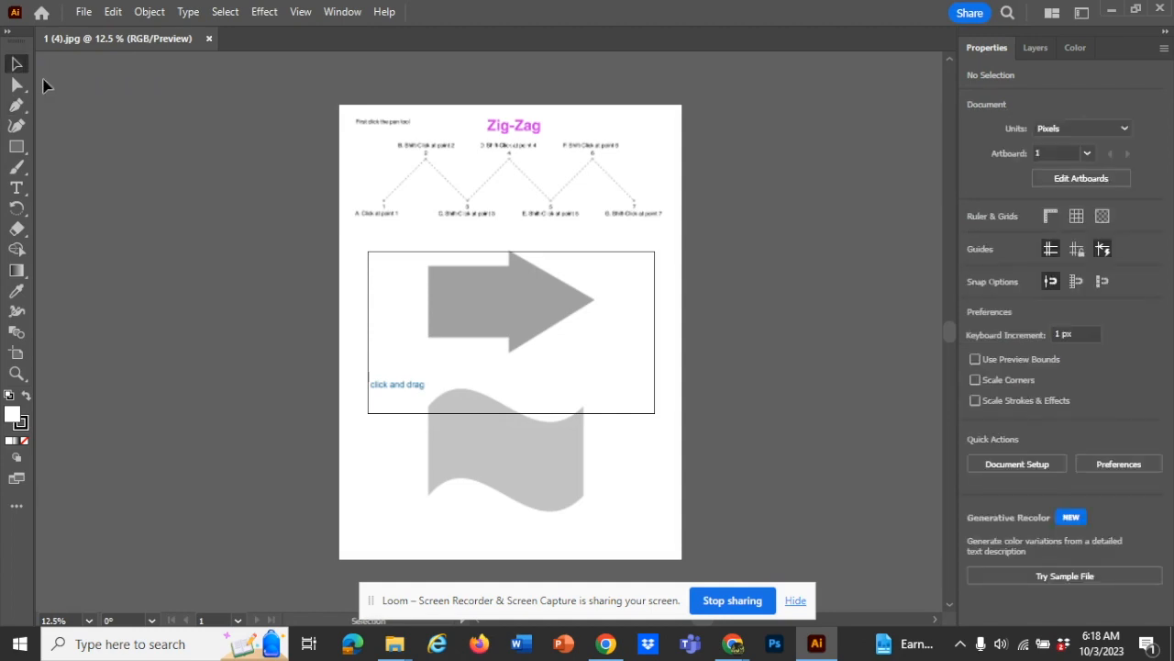
{"action": "key", "text": "a"}
{"action": "key", "text": "p"}
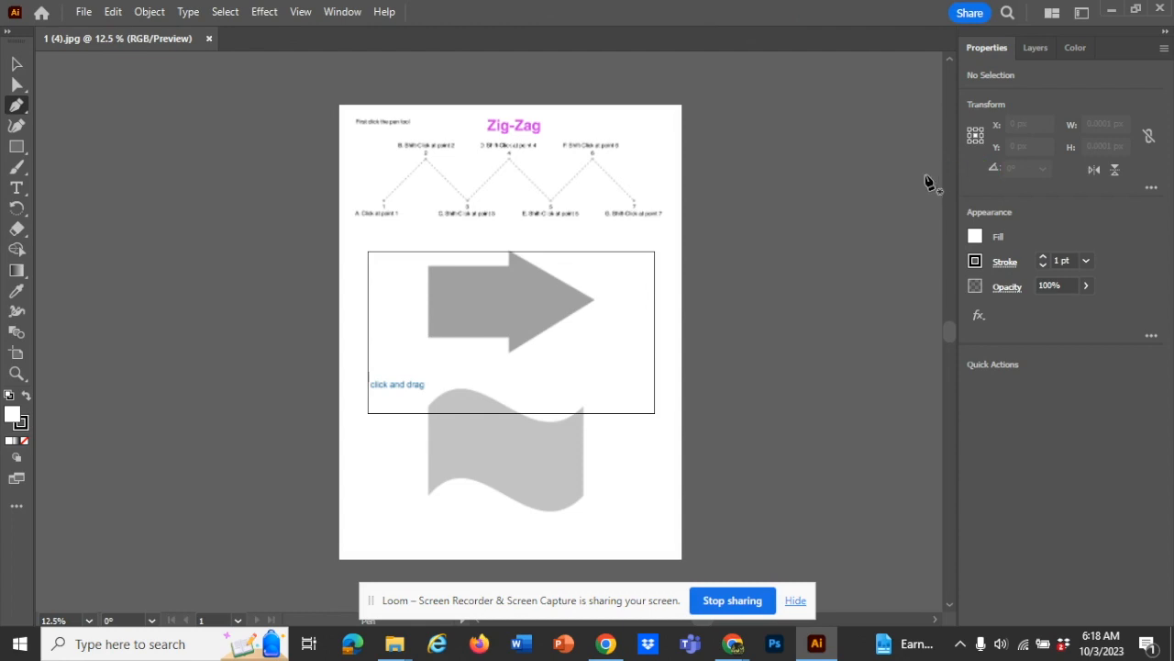
- Practise switching among the Selection, Direct Selection and Pen tools, ending with the Selection tool active
{"action": "key", "text": "v"}
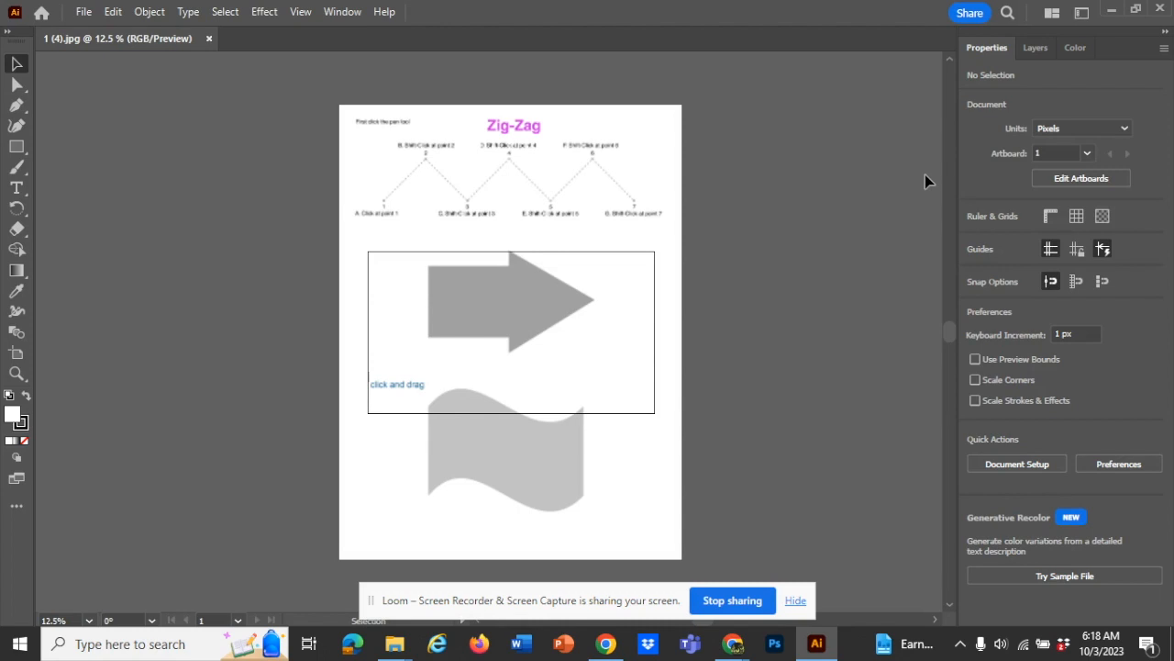
{"action": "key", "text": "a"}
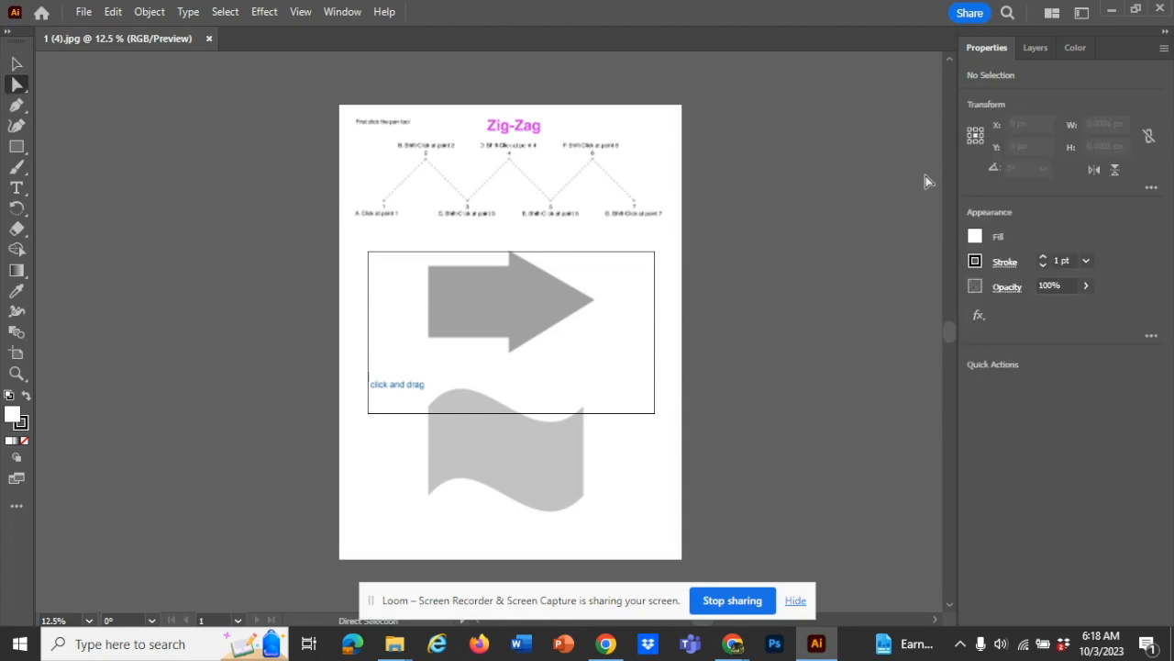
{"action": "key", "text": "p"}
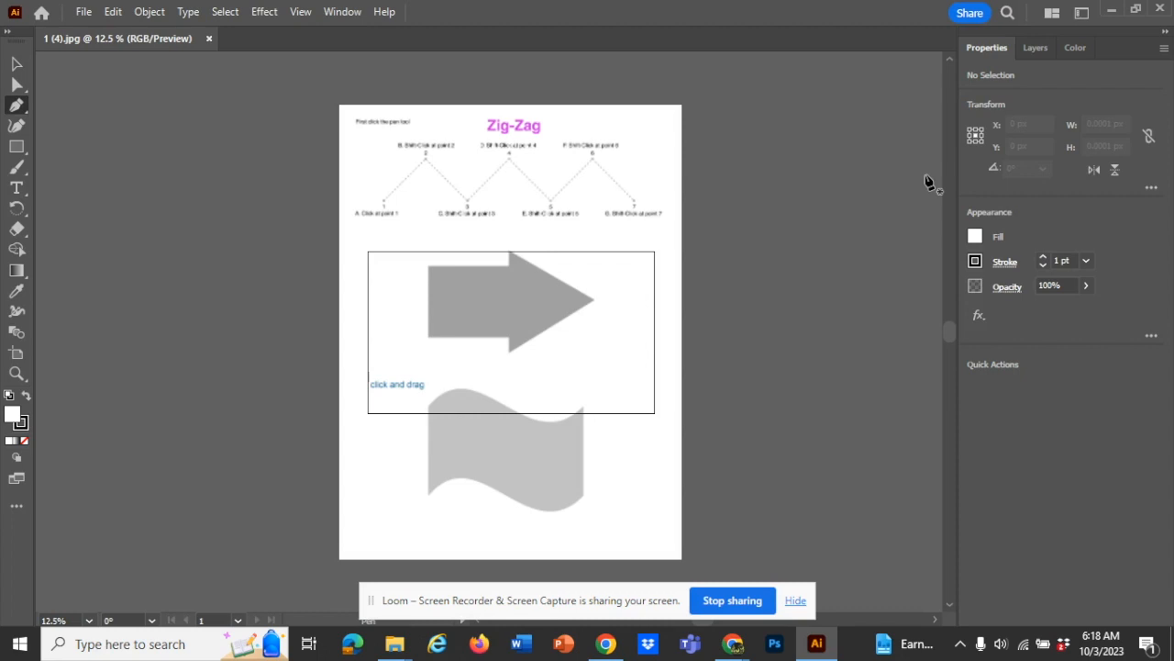
{"action": "key", "text": "v"}
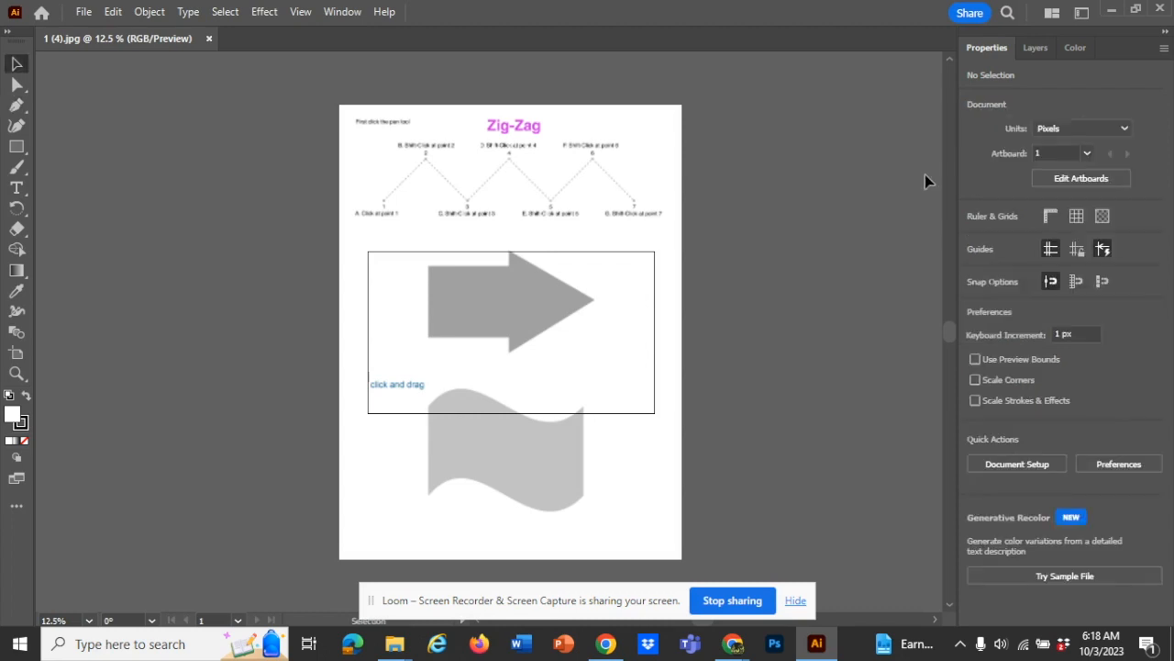
{"action": "key", "text": "a"}
{"action": "key", "text": "p"}
{"action": "key", "text": "a"}
{"action": "key", "text": "p"}
{"action": "key", "text": "a"}
{"action": "key", "text": "p"}
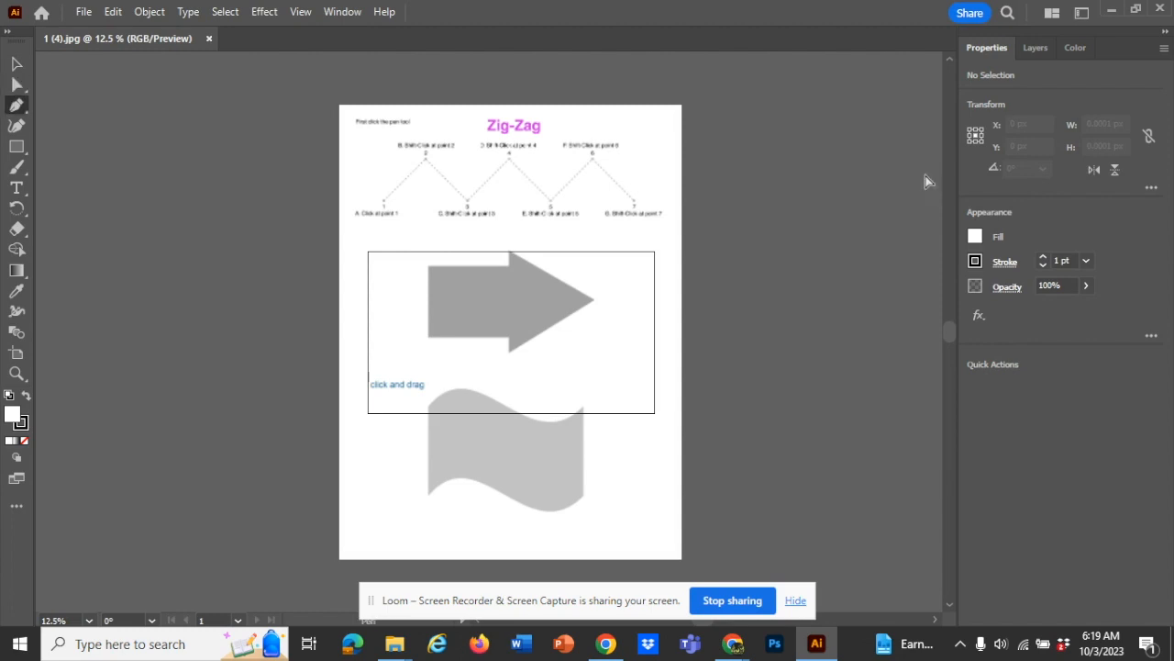
{"action": "key", "text": "a"}
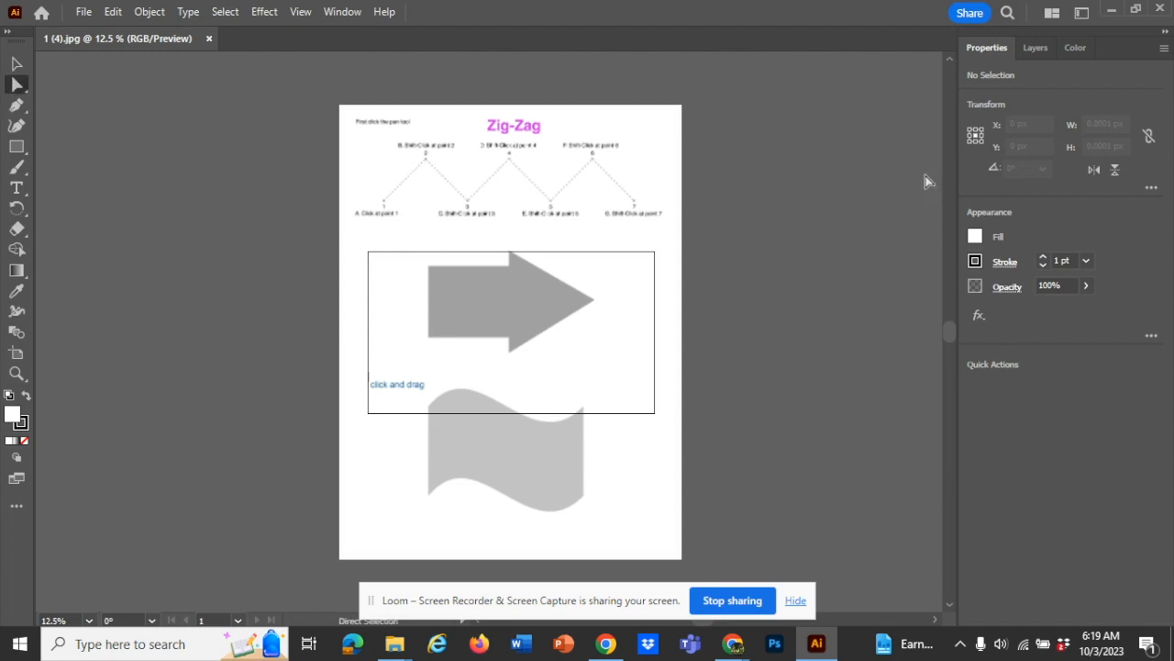
{"action": "key", "text": "v"}
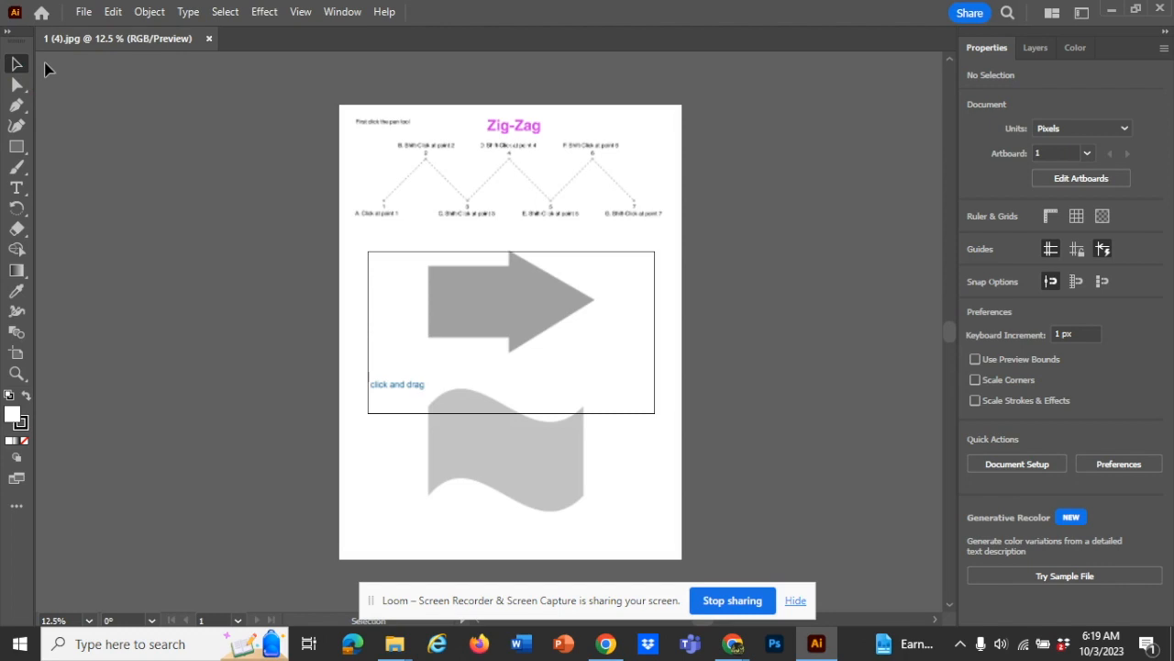
- Resize Artboard 1 to about 2292 × 3041 px to match the worksheet page's edges, and leave artboard editing
{"action": "left_click", "coordinate": [1072, 181]}
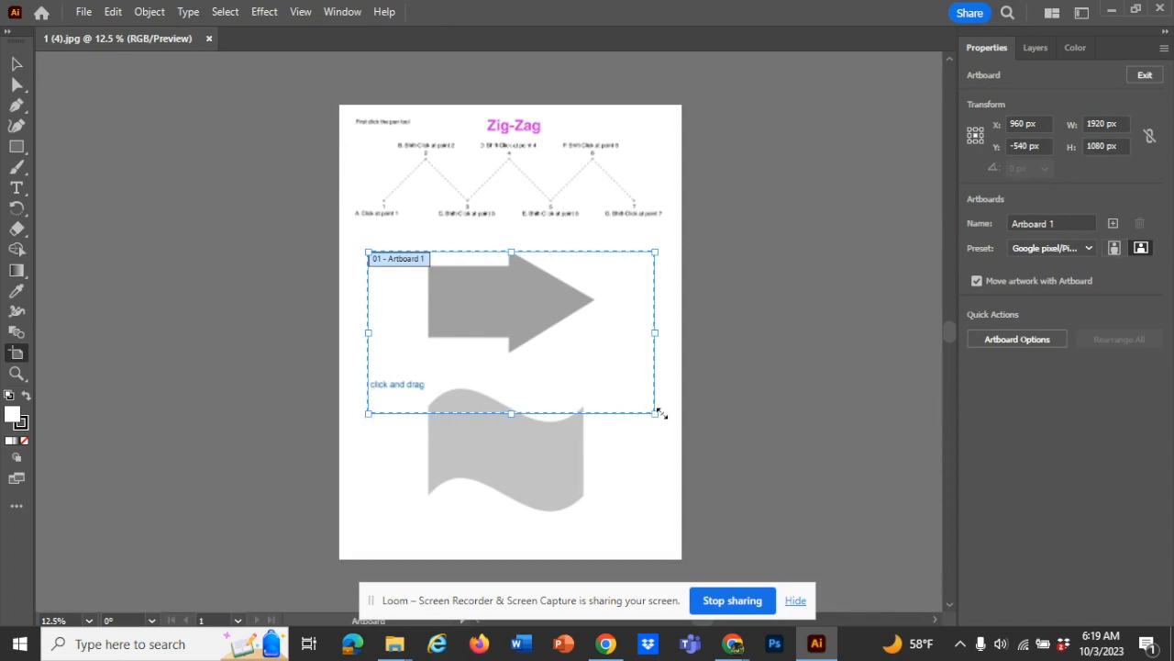
{"action": "right_click", "coordinate": [655, 257]}
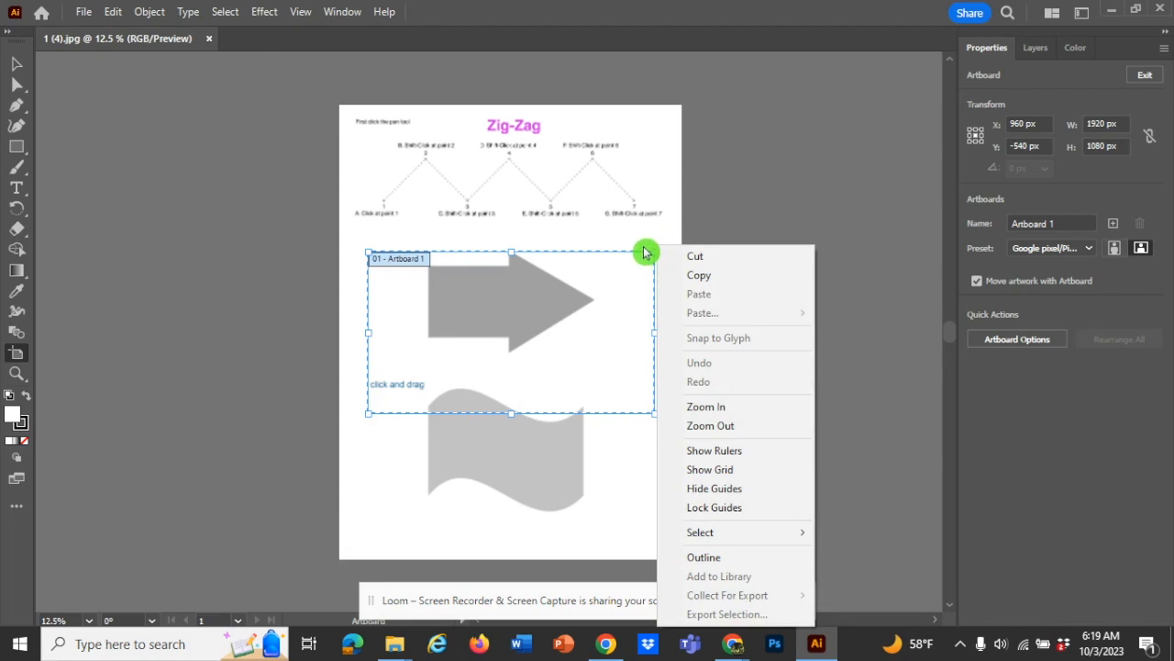
{"action": "mouse_move", "coordinate": [654, 255]}
{"action": "left_mouse_down"}
{"action": "mouse_move", "coordinate": [655, 184]}
{"action": "mouse_move", "coordinate": [671, 147]}
{"action": "mouse_move", "coordinate": [655, 254]}
{"action": "left_mouse_up"}
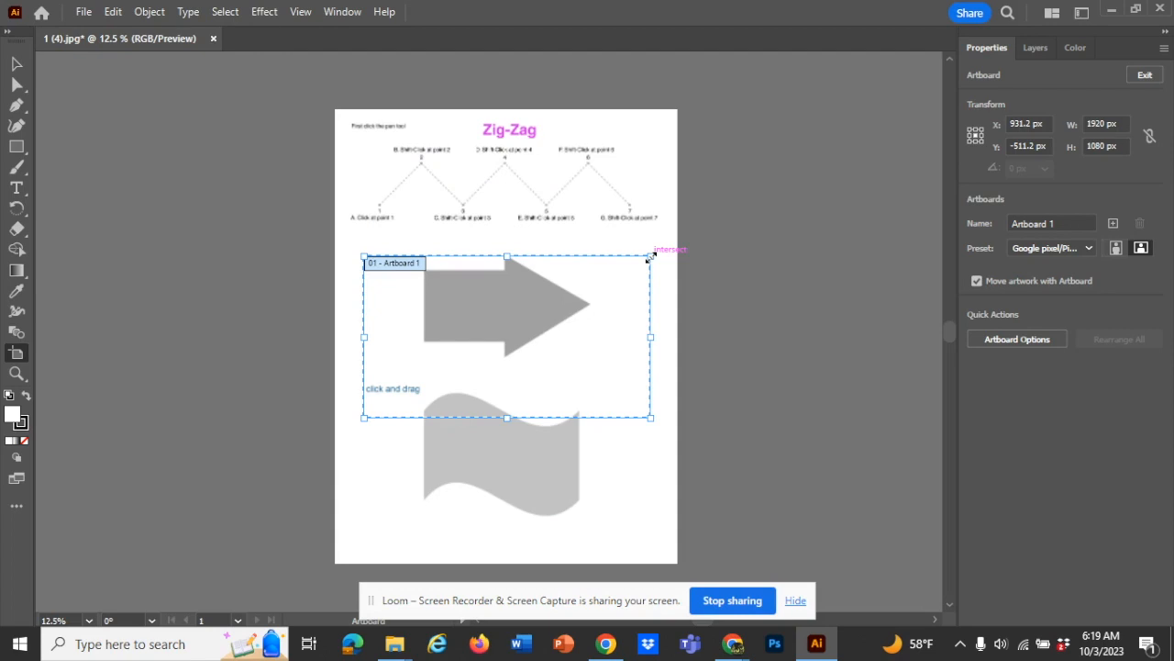
{"action": "left_click_drag", "start_coordinate": [651, 256], "coordinate": [679, 107]}
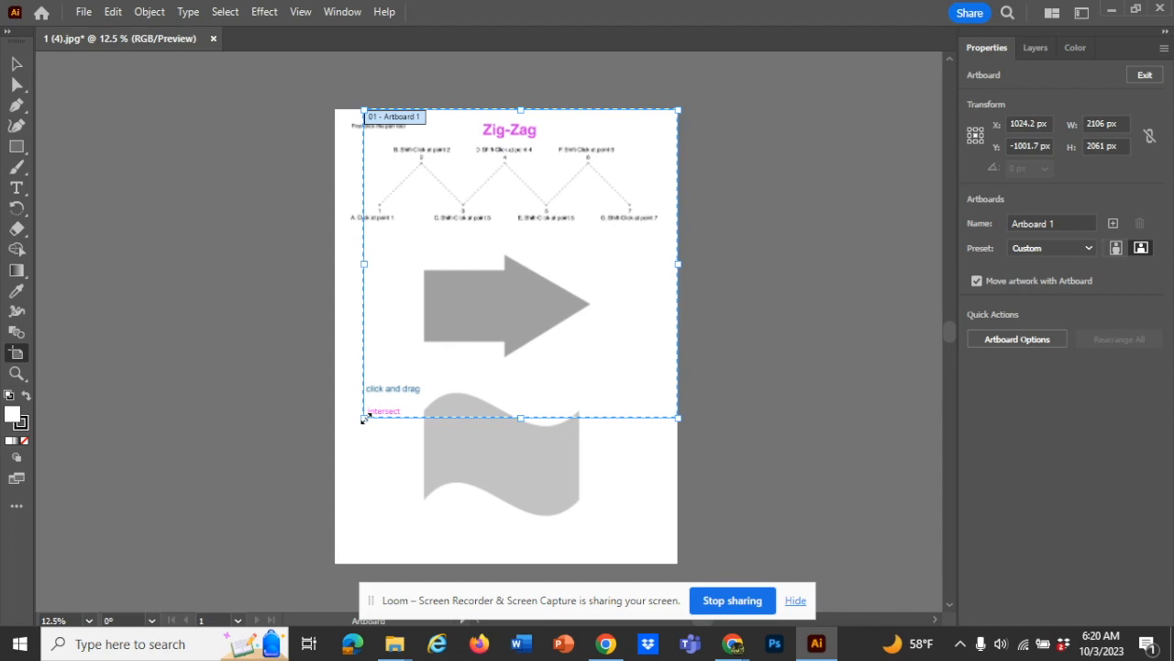
{"action": "left_click_drag", "start_coordinate": [364, 419], "coordinate": [336, 564]}
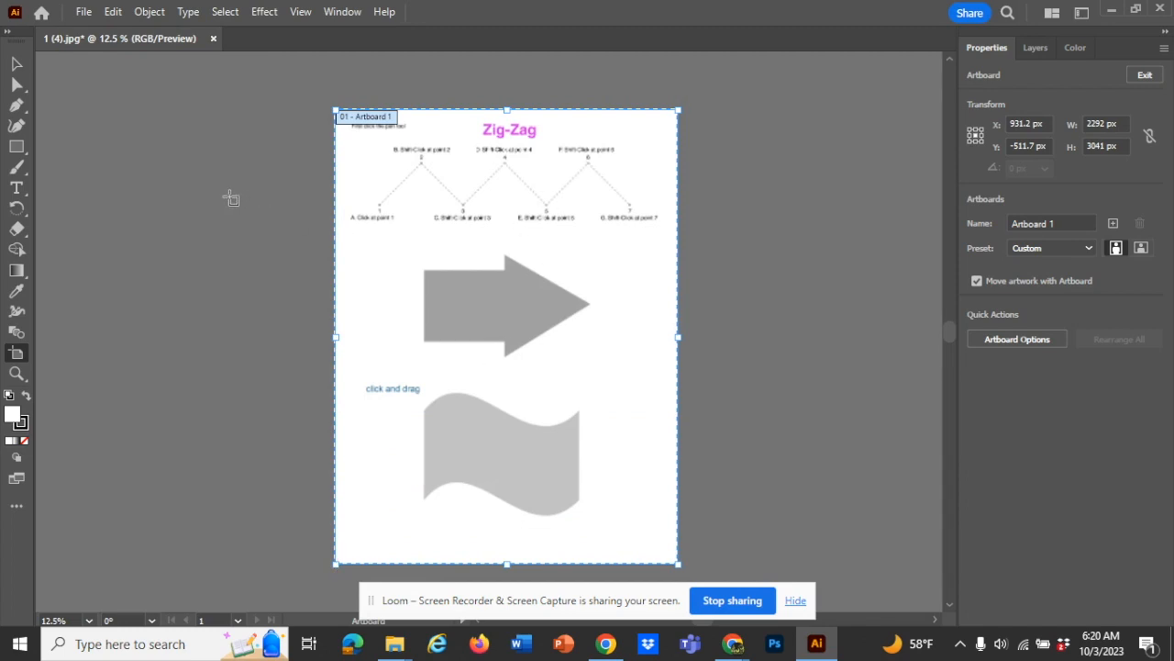
{"action": "key", "text": "Escape"}
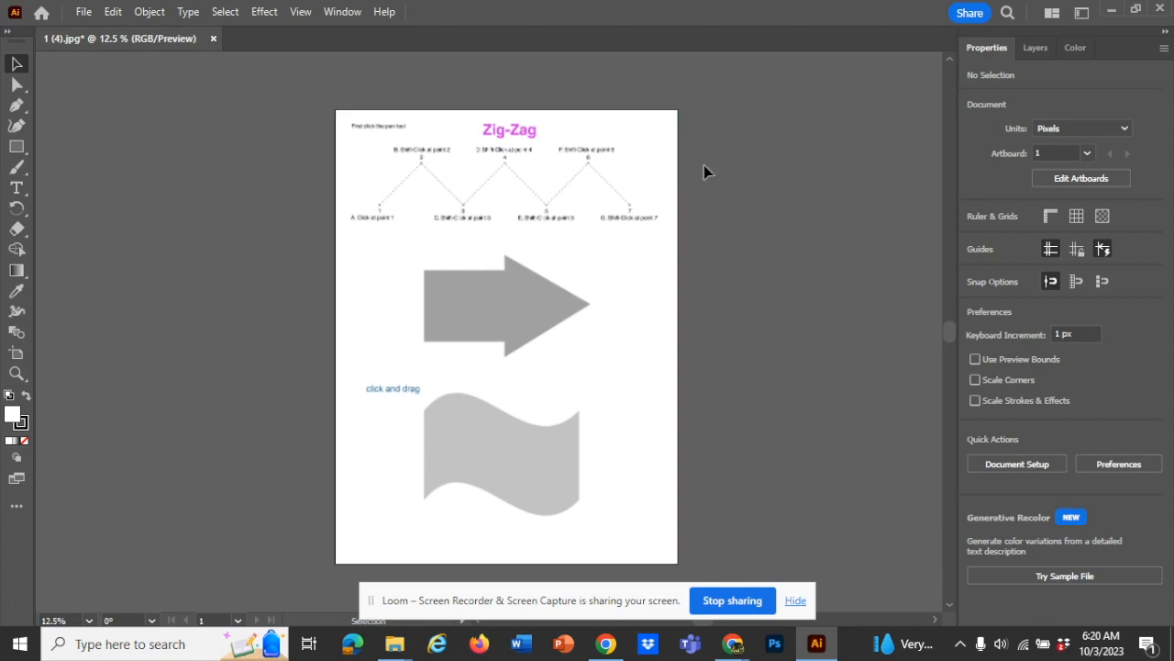
{"action": "left_click", "coordinate": [1068, 181]}
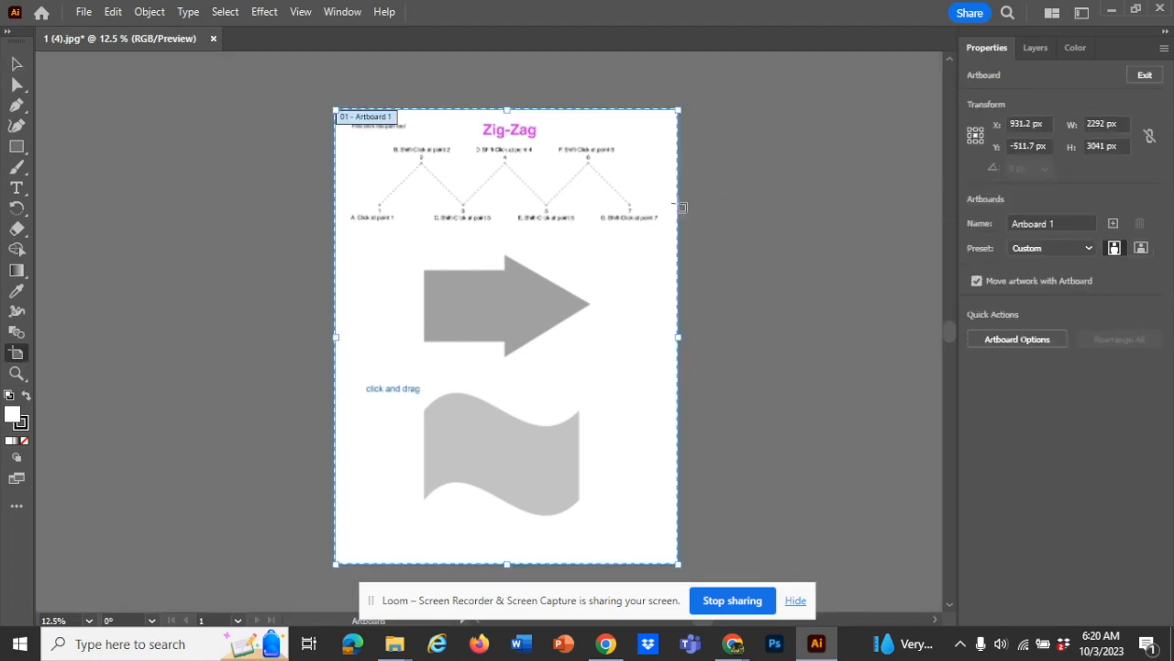
{"action": "left_click", "coordinate": [1147, 80]}
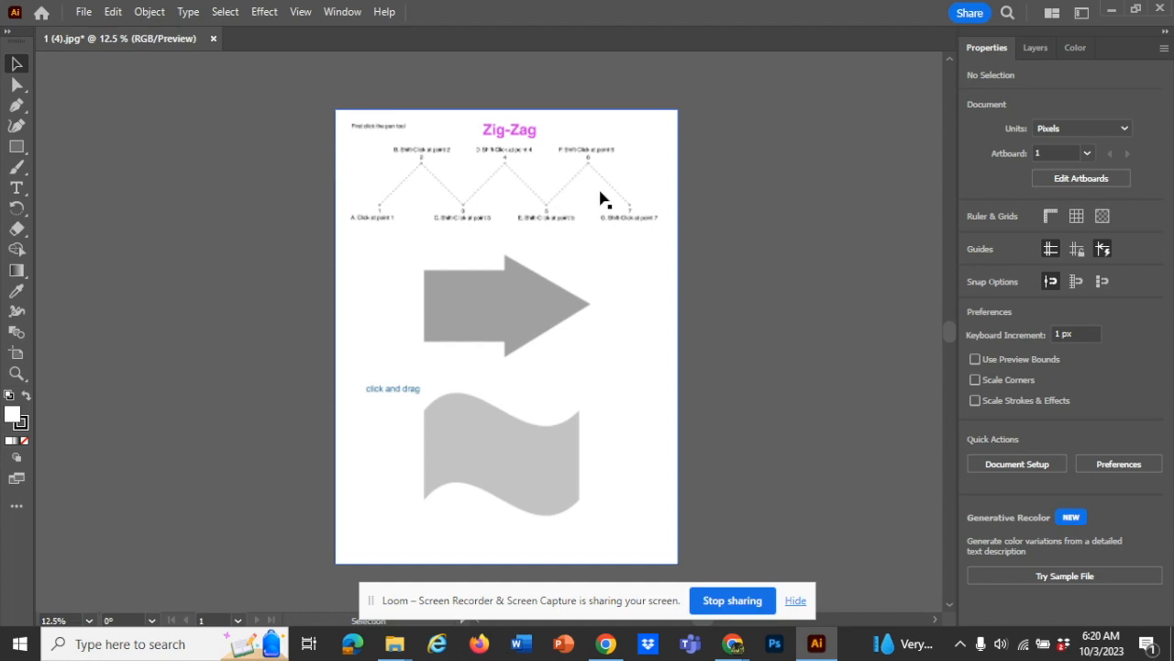
- Show the document's layers and add a new layer above Layer 1
{"action": "left_click", "coordinate": [1034, 53]}
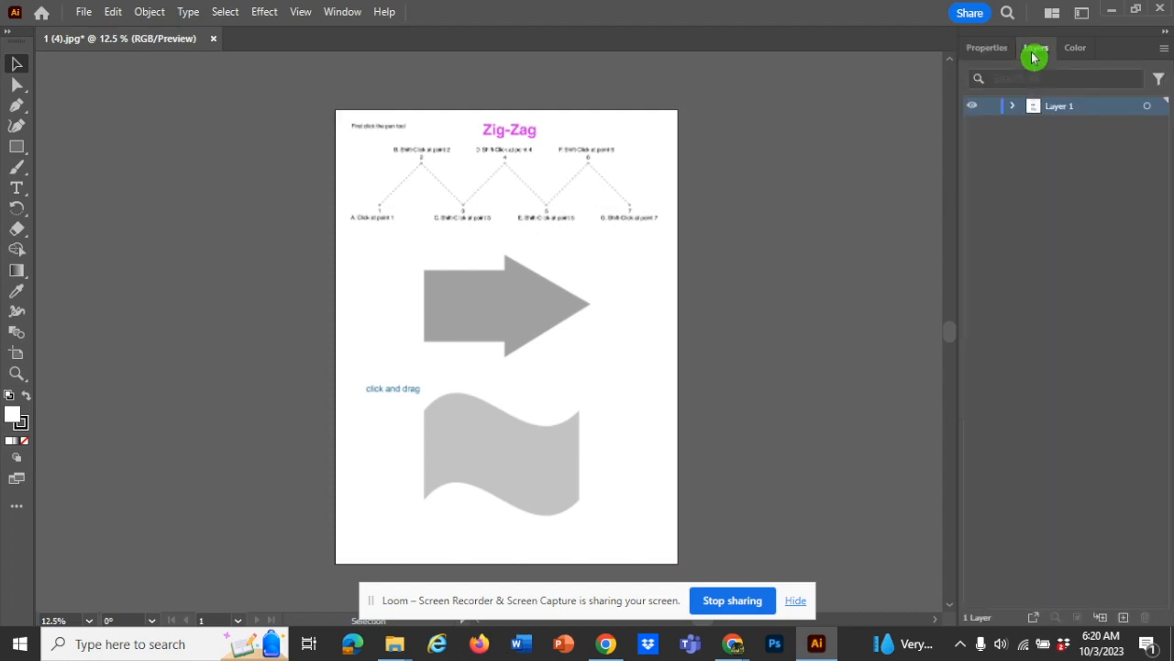
{"action": "left_click", "coordinate": [1079, 105]}
{"action": "left_click", "coordinate": [1125, 619]}
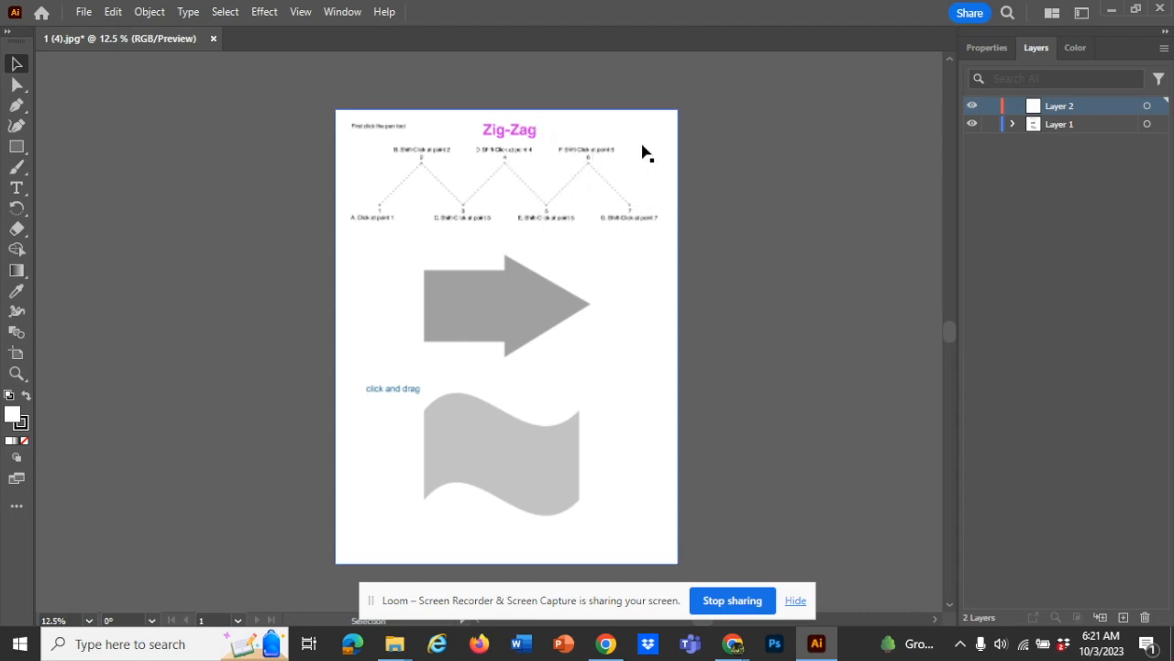
- Lock Layer 1 holding the worksheet image and make Layer 2 the active layer
{"action": "left_click", "coordinate": [1046, 139]}
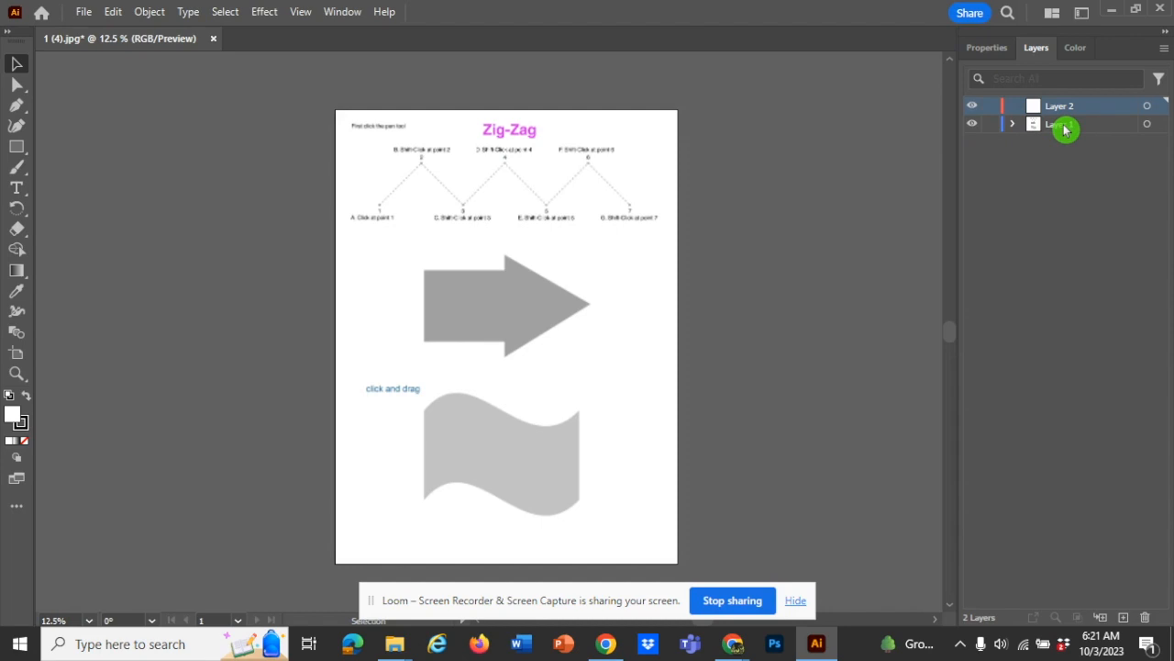
{"action": "left_click", "coordinate": [985, 123]}
{"action": "left_click", "coordinate": [1038, 108]}
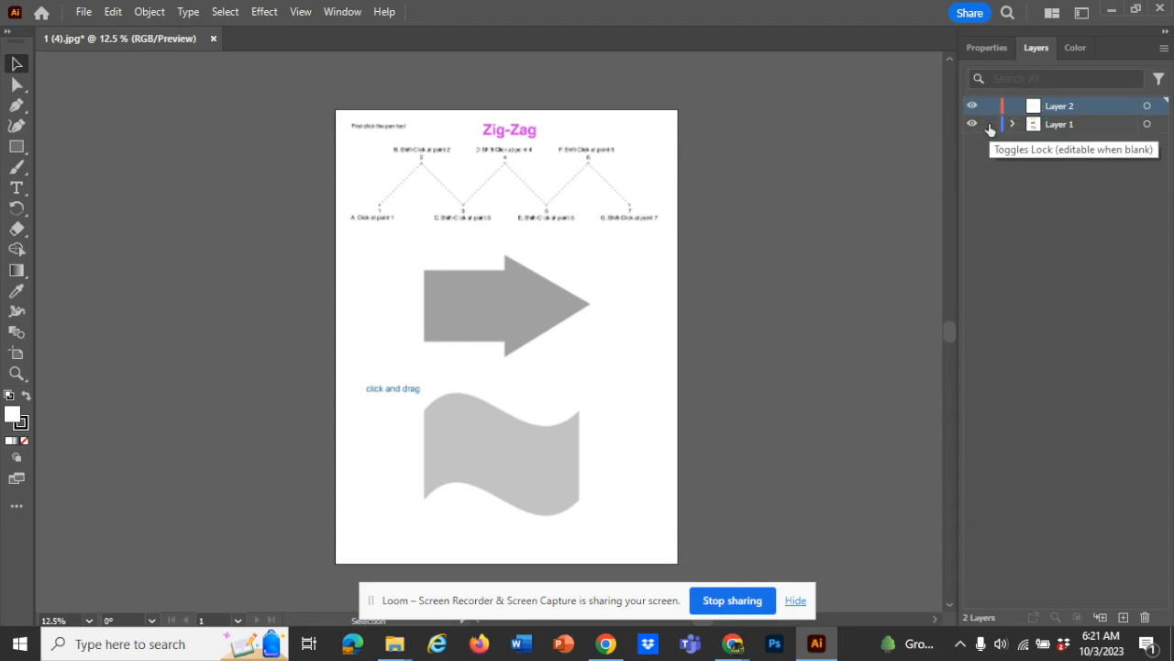
{"action": "left_click", "coordinate": [990, 125]}
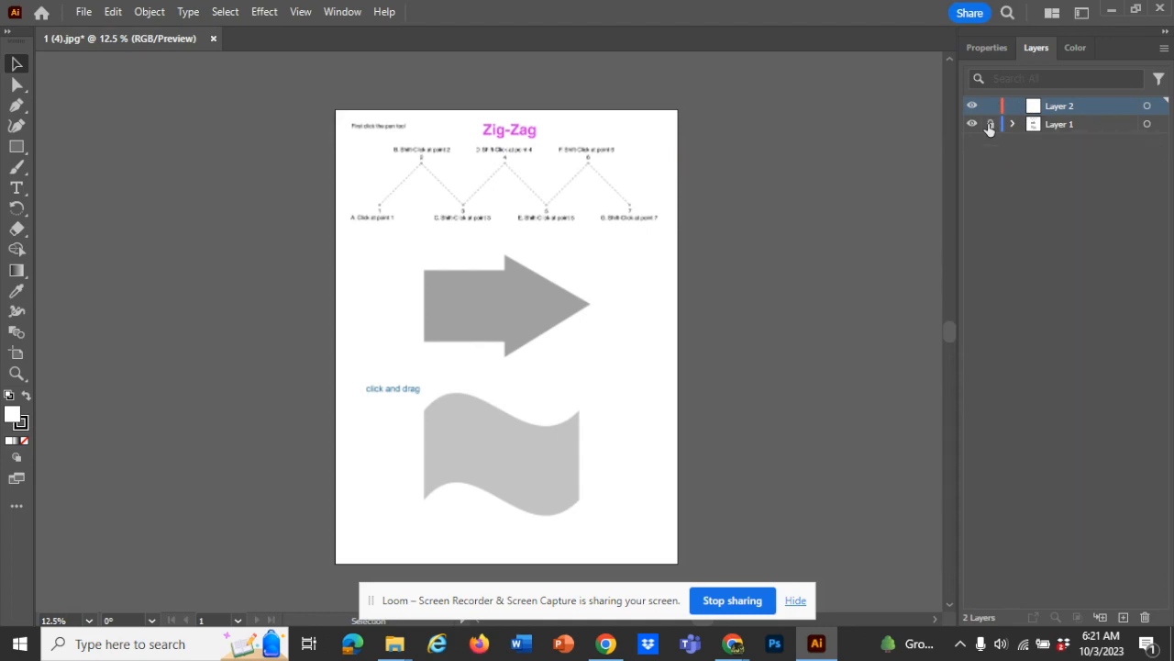
{"action": "left_click", "coordinate": [991, 144]}
{"action": "left_click", "coordinate": [991, 144]}
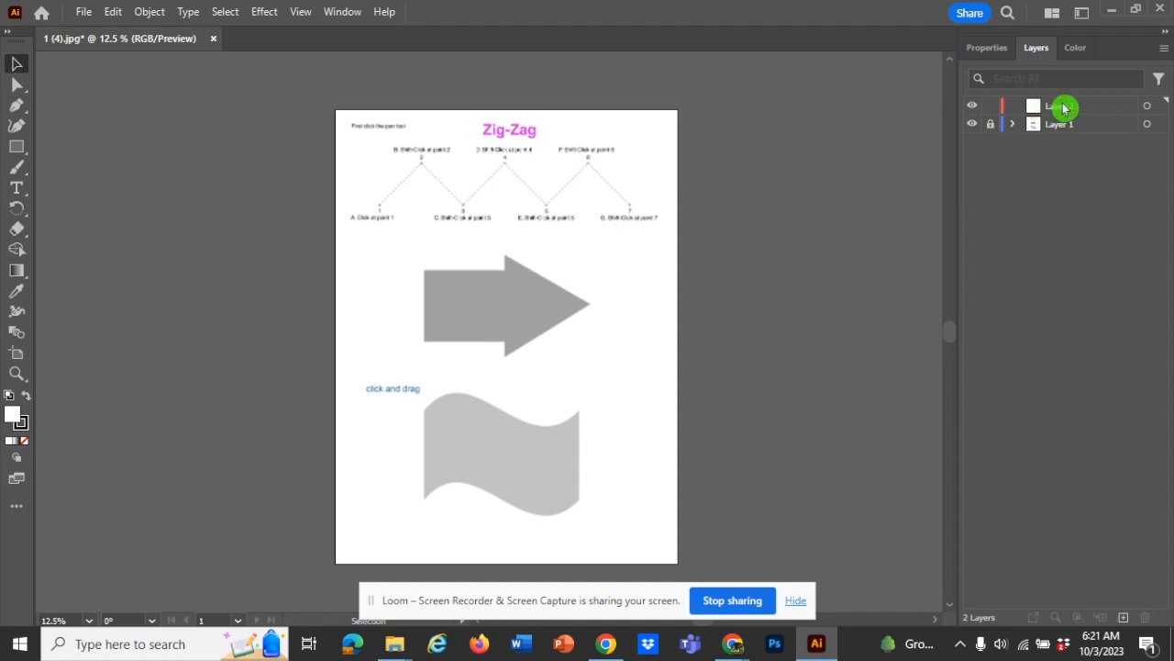
{"action": "left_click", "coordinate": [1065, 107]}
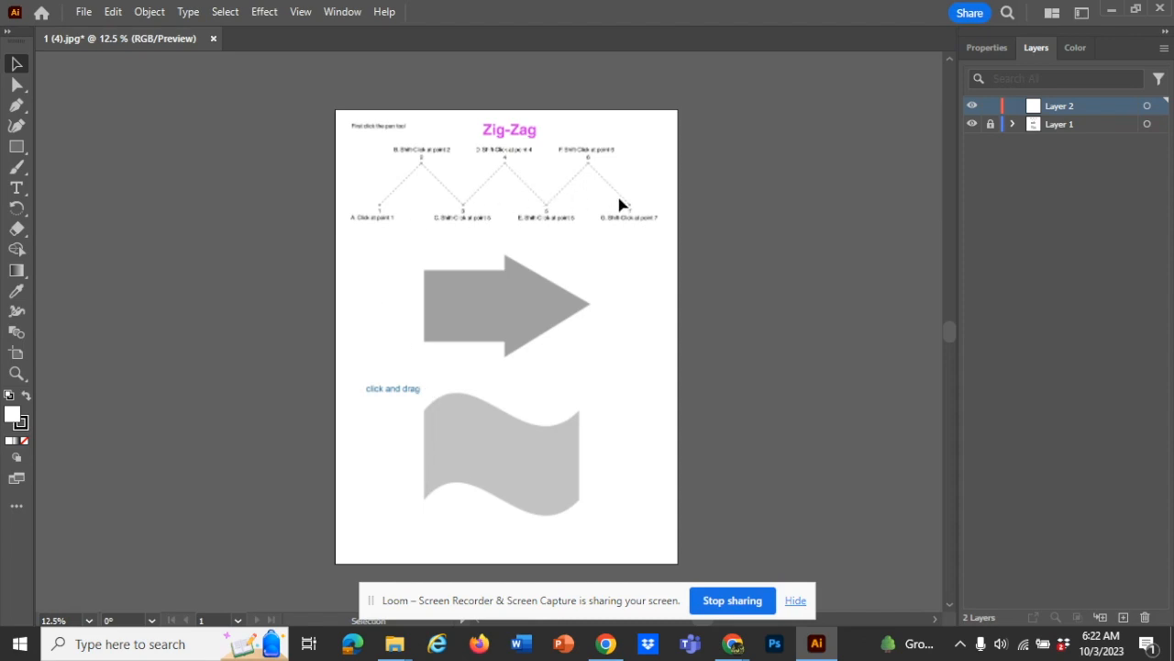
- Zoom in to 33.33% and bring the whole Zig-Zag exercise with points 1 to 7 into view
{"action": "key", "text": "a"}
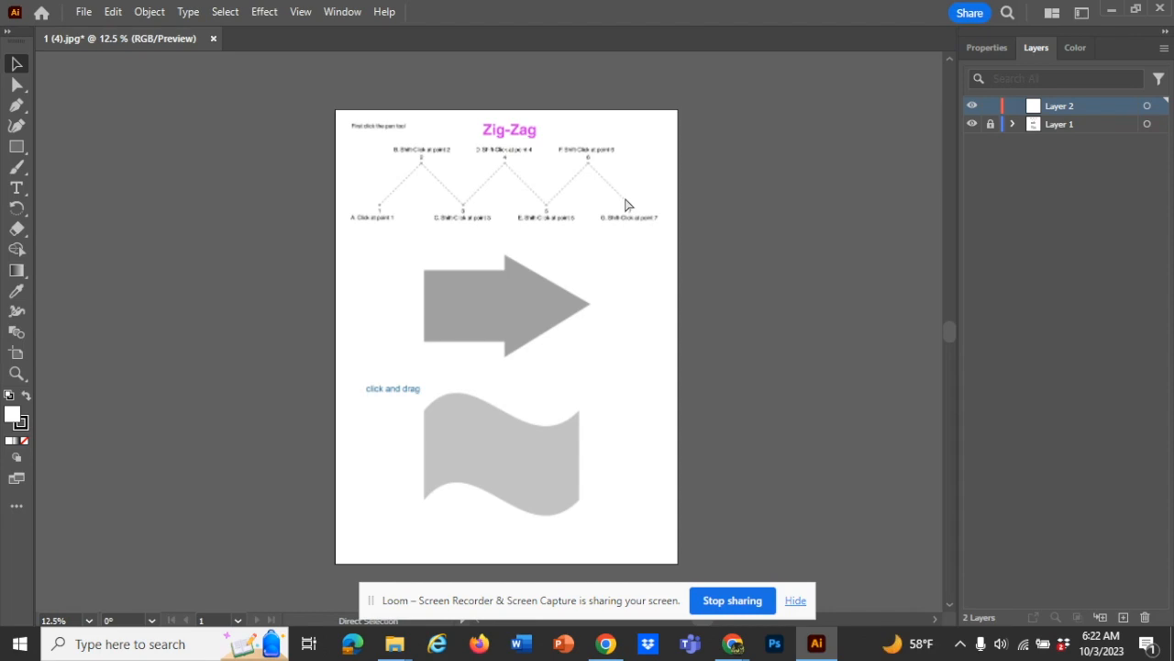
{"action": "key", "text": "ctrl+equal"}
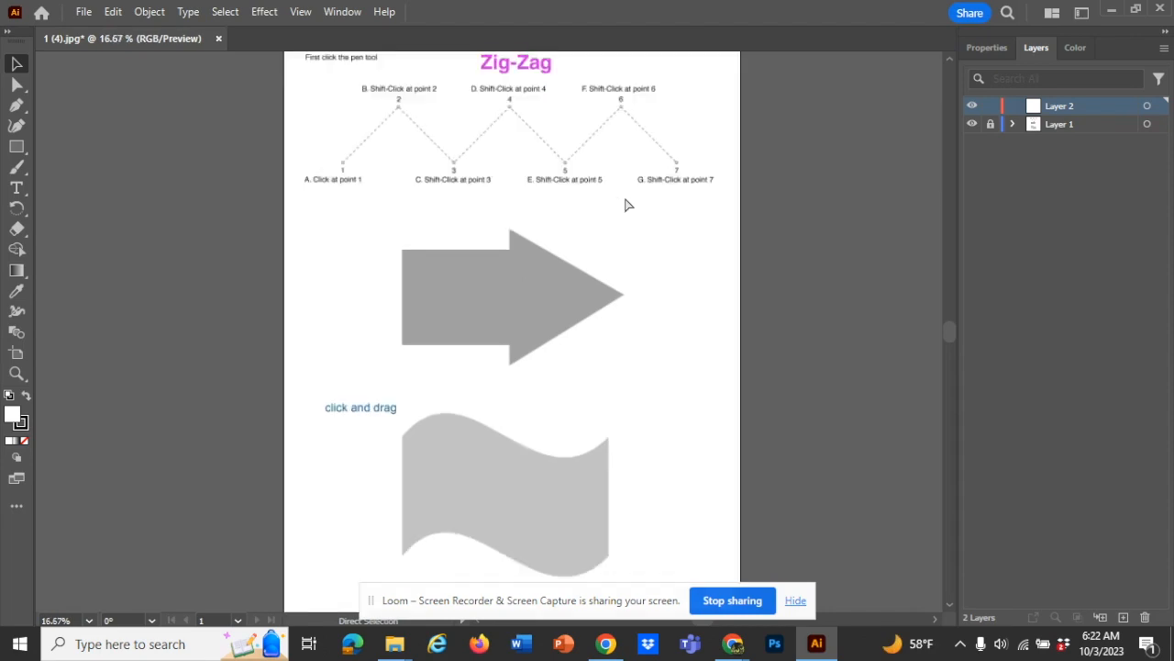
{"action": "key", "text": "ctrl+equal"}
{"action": "key", "text": "ctrl+equal"}
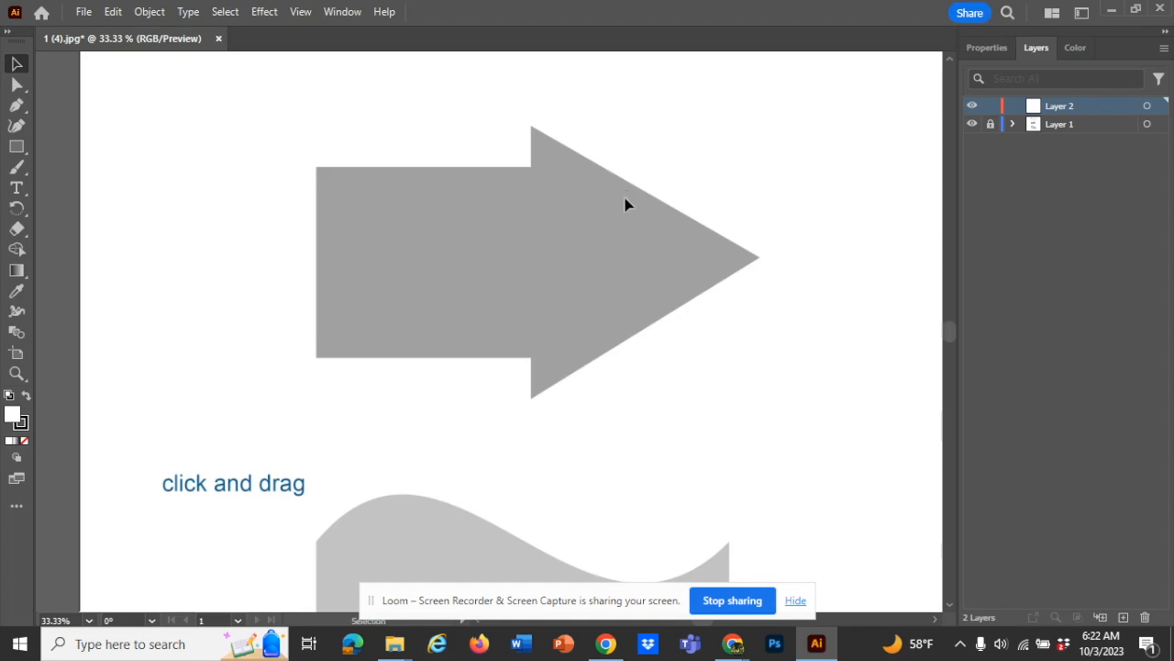
{"action": "key", "text": "space"}
{"action": "left_click_drag", "start_coordinate": [625, 199], "coordinate": [581, 469]}
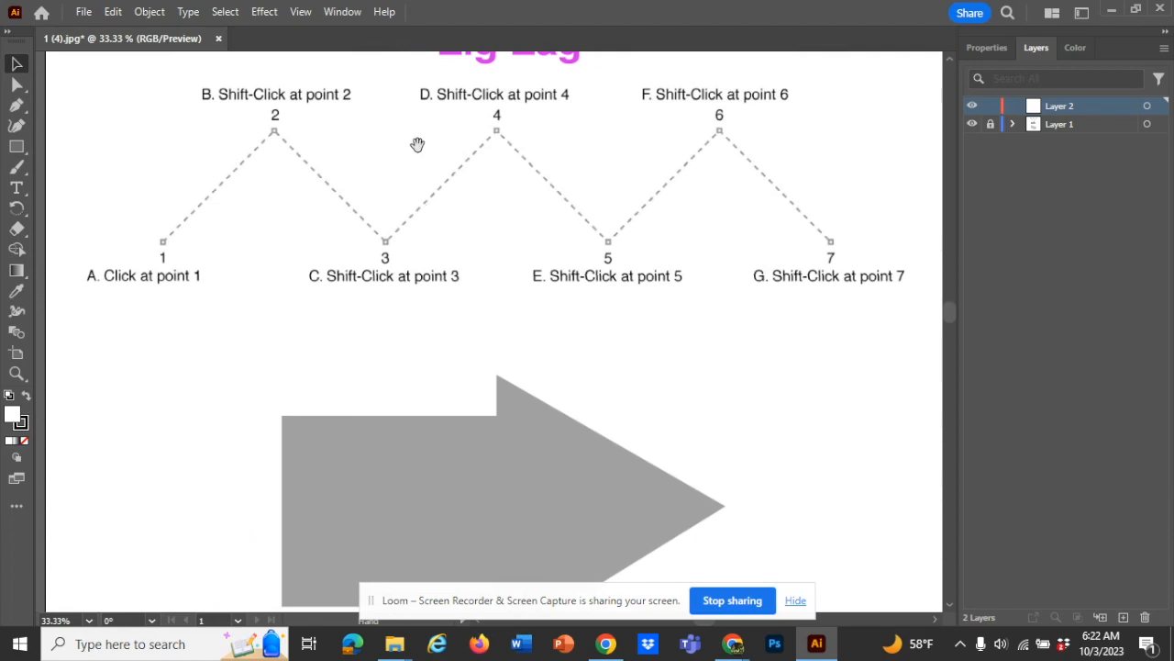
{"action": "left_click_drag", "start_coordinate": [414, 153], "coordinate": [368, 201]}
{"action": "mouse_move", "coordinate": [471, 188]}
{"action": "left_mouse_down"}
{"action": "mouse_move", "coordinate": [579, 266]}
{"action": "mouse_move", "coordinate": [424, 281]}
{"action": "mouse_move", "coordinate": [522, 189]}
{"action": "mouse_move", "coordinate": [482, 183]}
{"action": "left_mouse_up"}
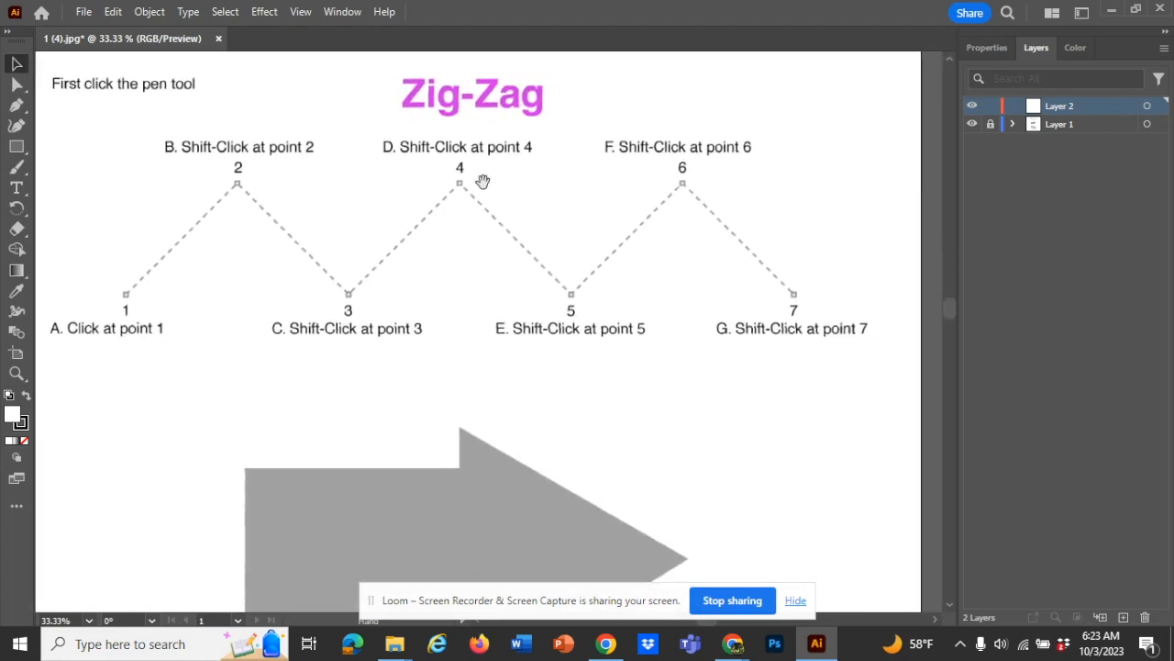
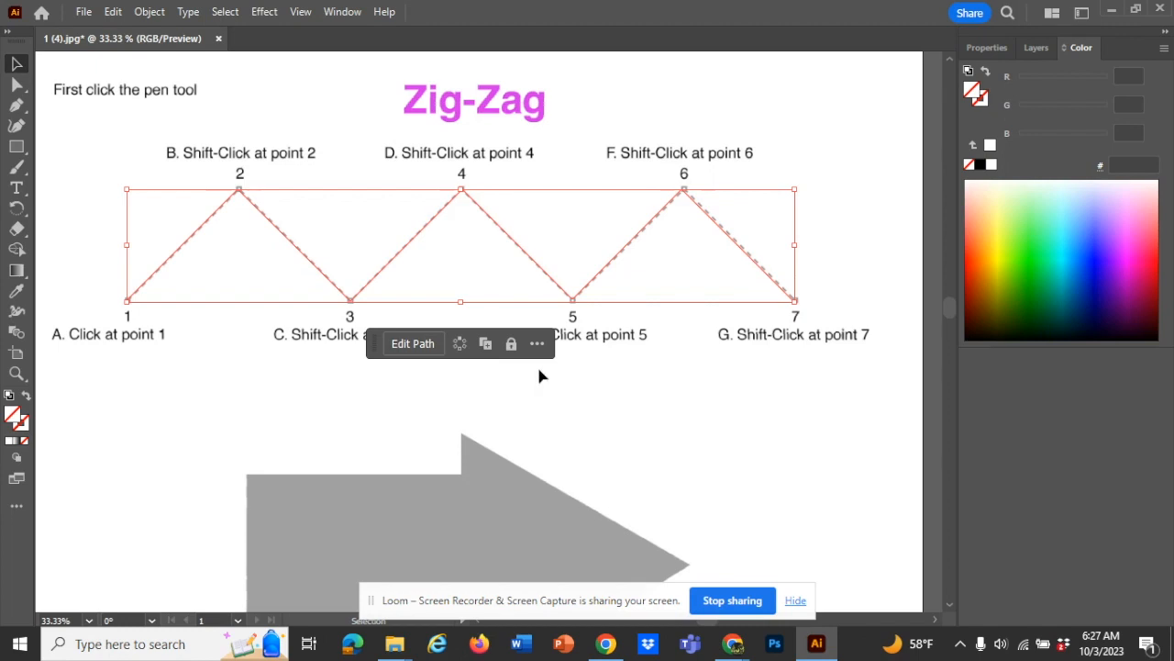
- Hide Layer 1 so only the traced zigzag shows, and deselect the path
{"action": "left_click", "coordinate": [996, 50]}
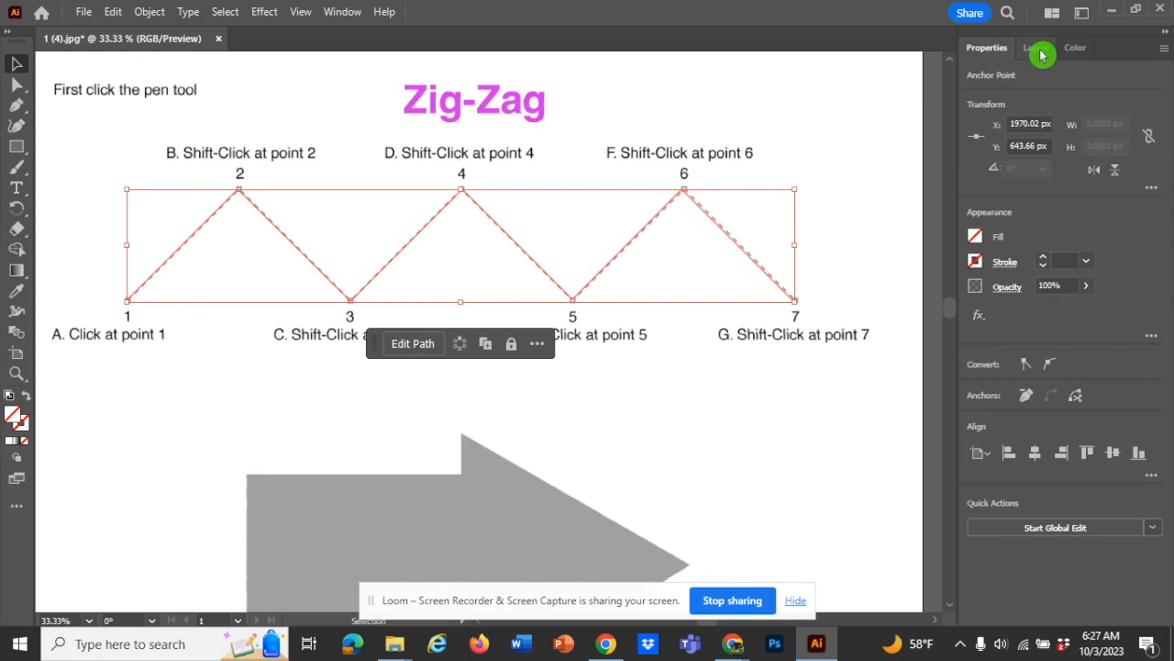
{"action": "left_click", "coordinate": [1039, 51]}
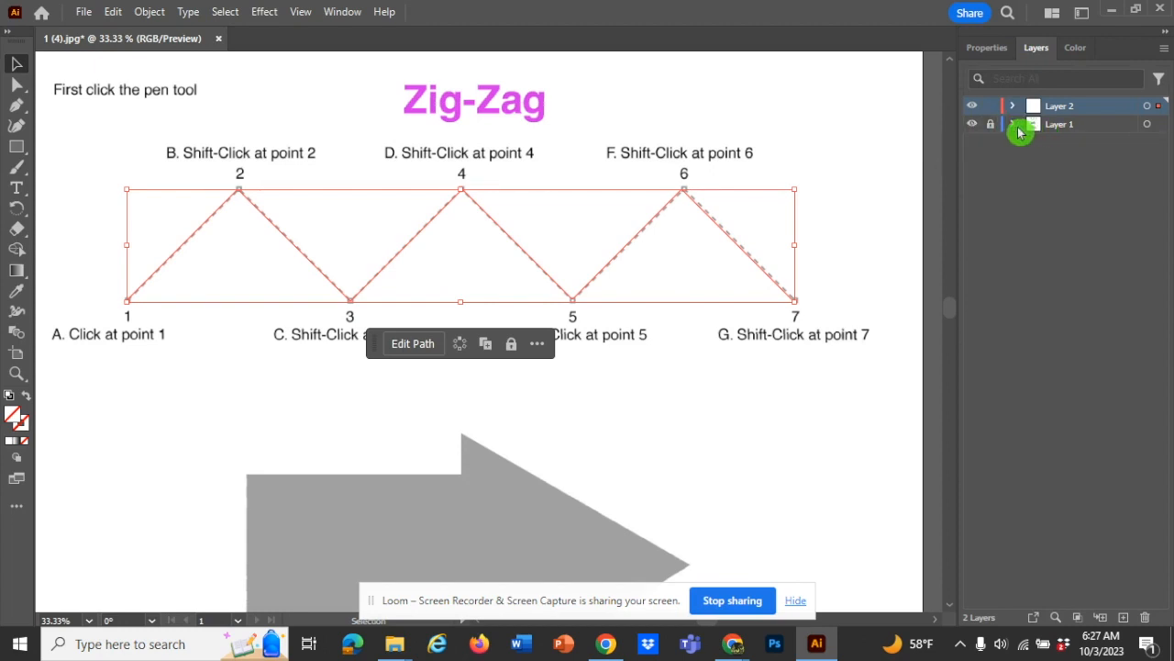
{"action": "left_click", "coordinate": [972, 125]}
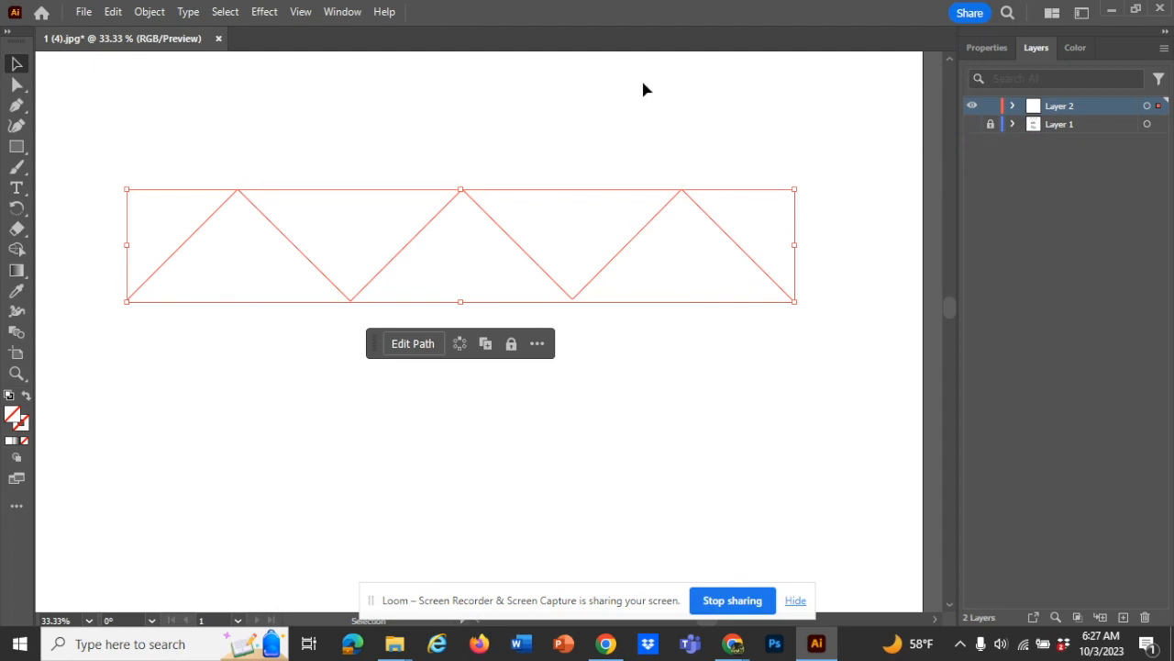
{"action": "key", "text": "Delete"}
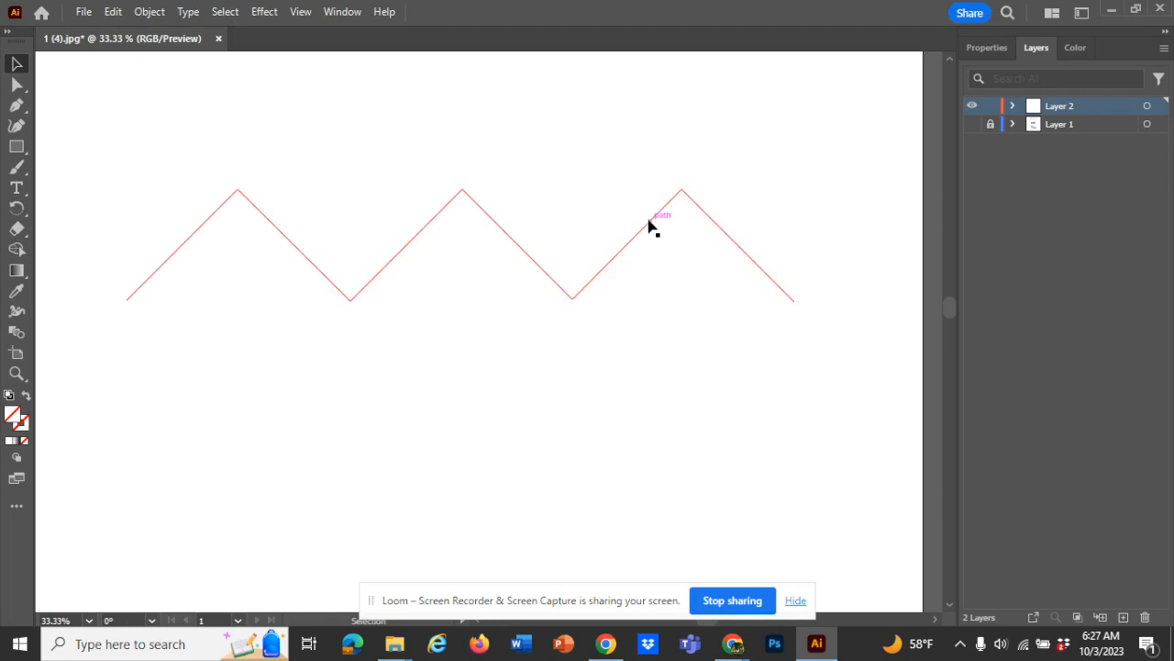
- Select the zigzag path and set its stroke to dark blue-violet, hex 3900A5, with no fill
{"action": "left_click", "coordinate": [650, 229]}
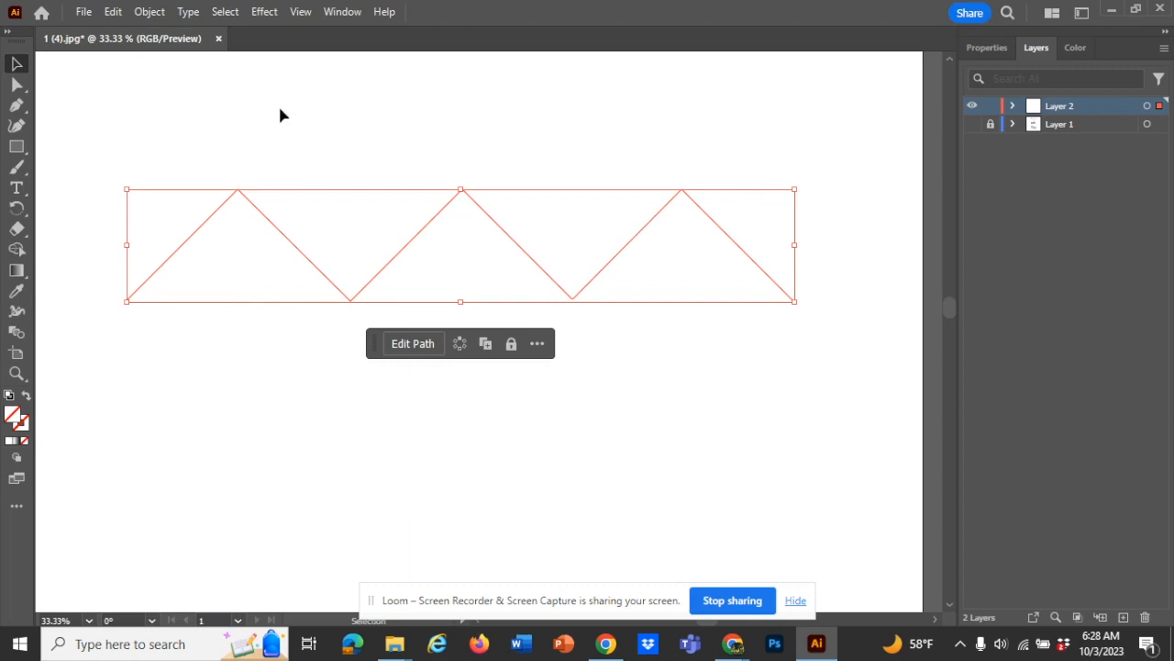
{"action": "left_click", "coordinate": [19, 427]}
{"action": "left_click", "coordinate": [21, 424]}
{"action": "left_click", "coordinate": [26, 413]}
{"action": "left_click", "coordinate": [24, 425]}
{"action": "left_click", "coordinate": [12, 415]}
{"action": "left_click", "coordinate": [25, 425]}
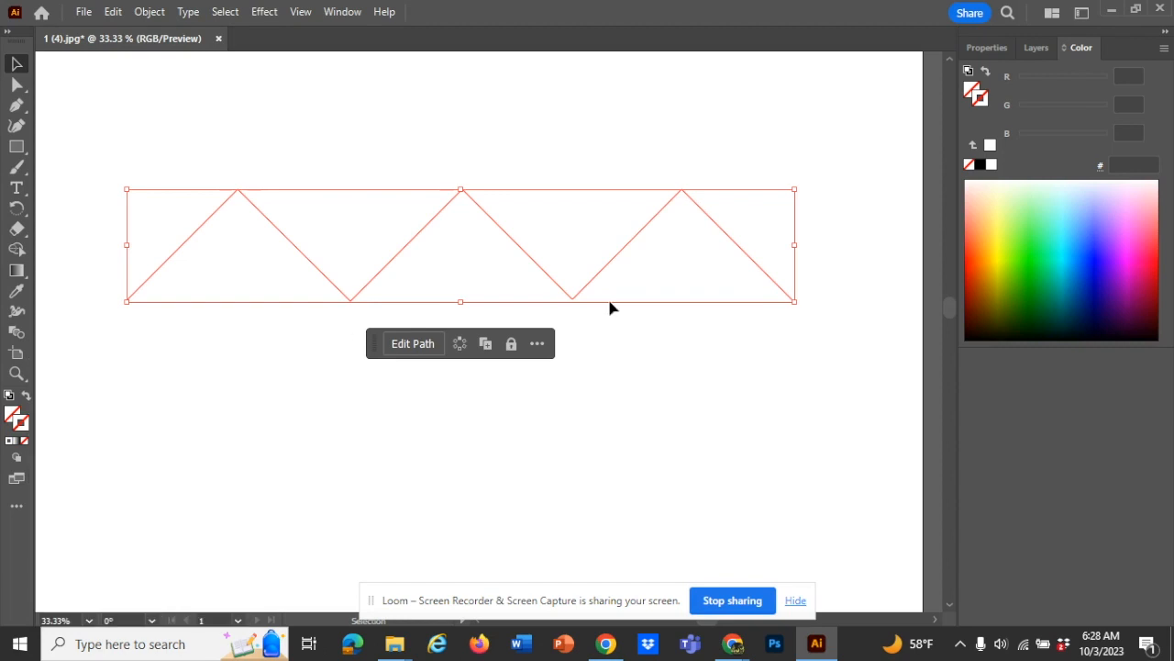
{"action": "left_click", "coordinate": [1109, 280]}
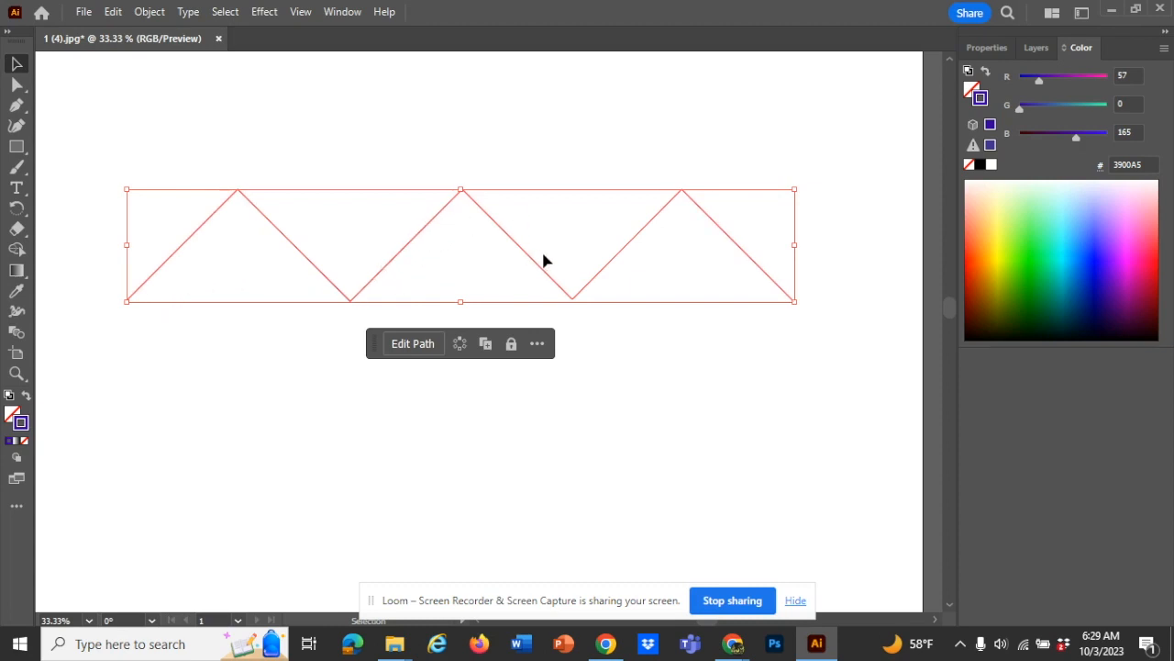
- Set the stroke weight of the selected zigzag path to 15 pt
{"action": "left_click", "coordinate": [988, 54]}
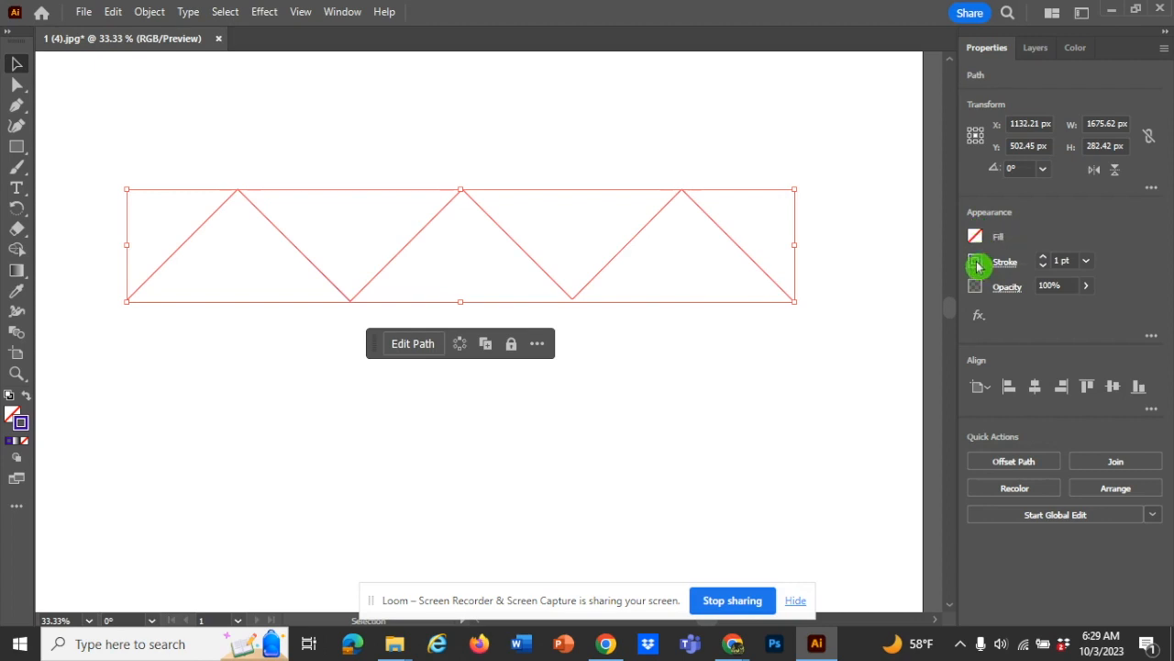
{"action": "left_click", "coordinate": [1052, 261]}
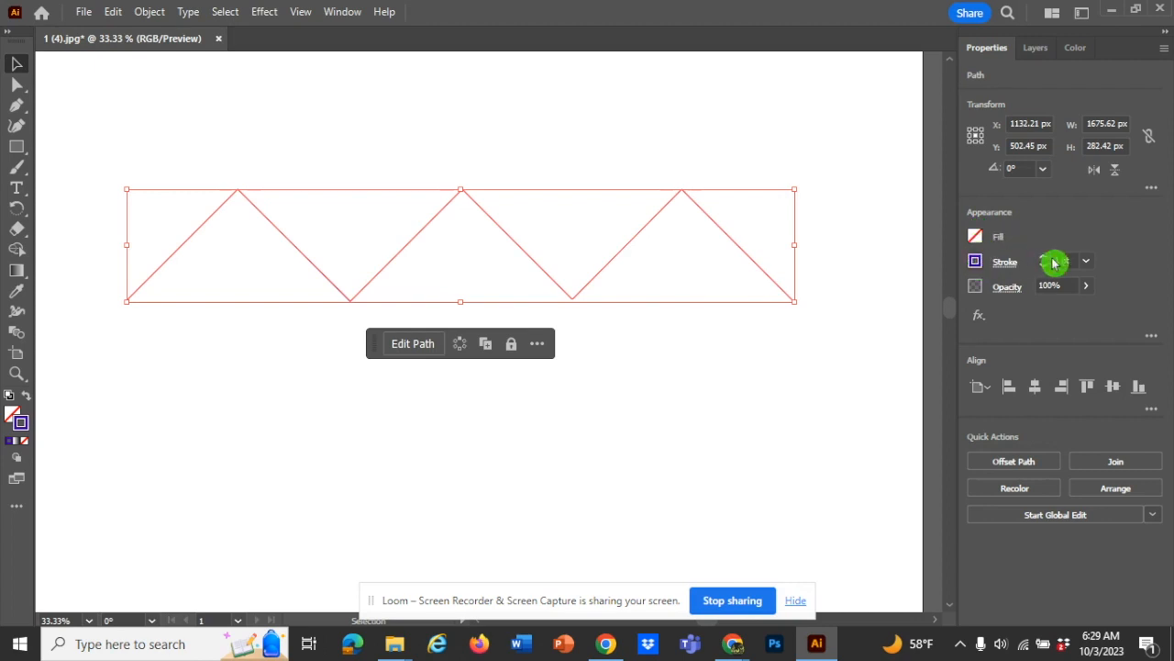
{"action": "left_click", "coordinate": [1081, 266]}
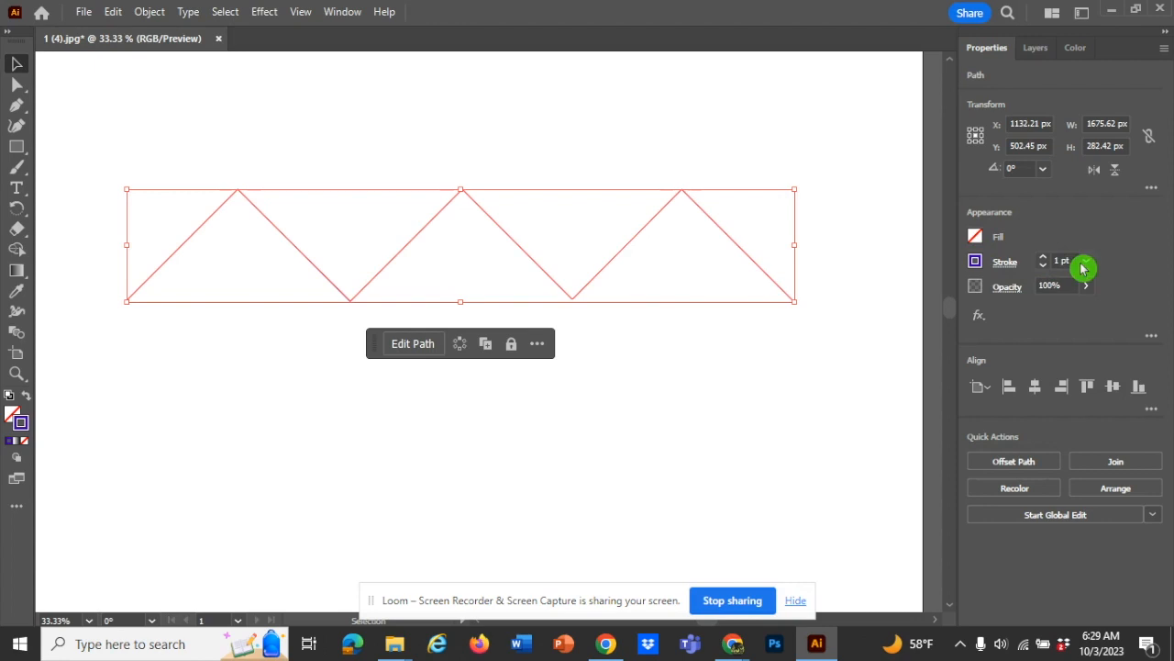
{"action": "left_click", "coordinate": [1052, 262]}
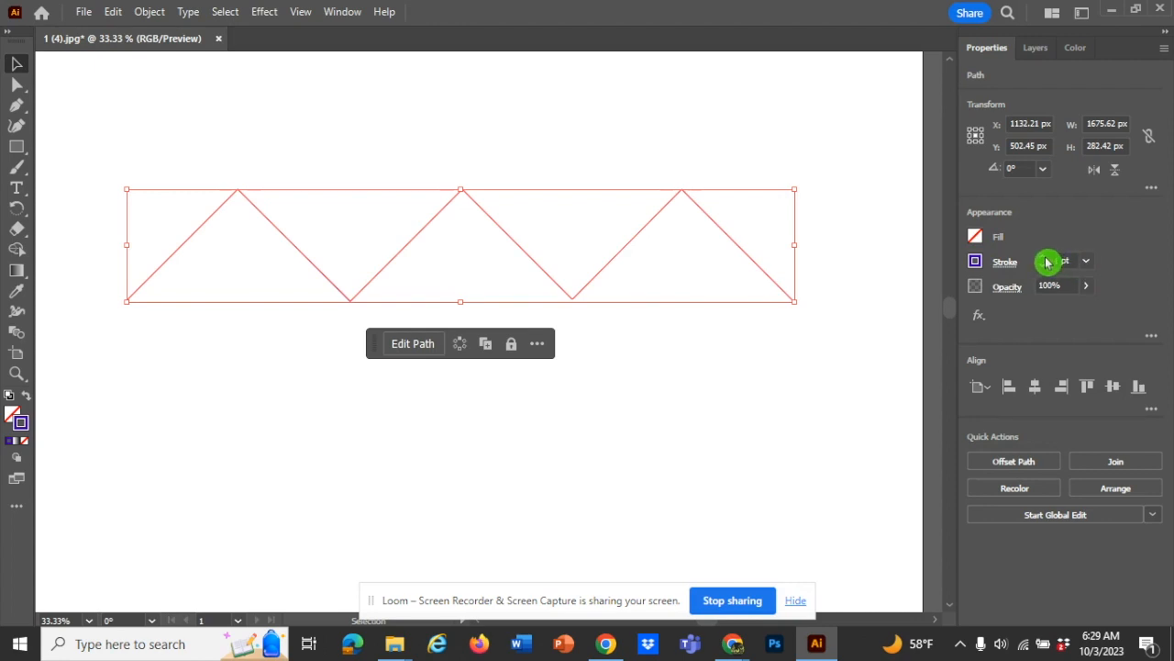
{"action": "key", "text": "Up"}
{"action": "key", "text": "Up"}
{"action": "key", "text": "Up"}
{"action": "key", "text": "Up"}
{"action": "key", "text": "Up"}
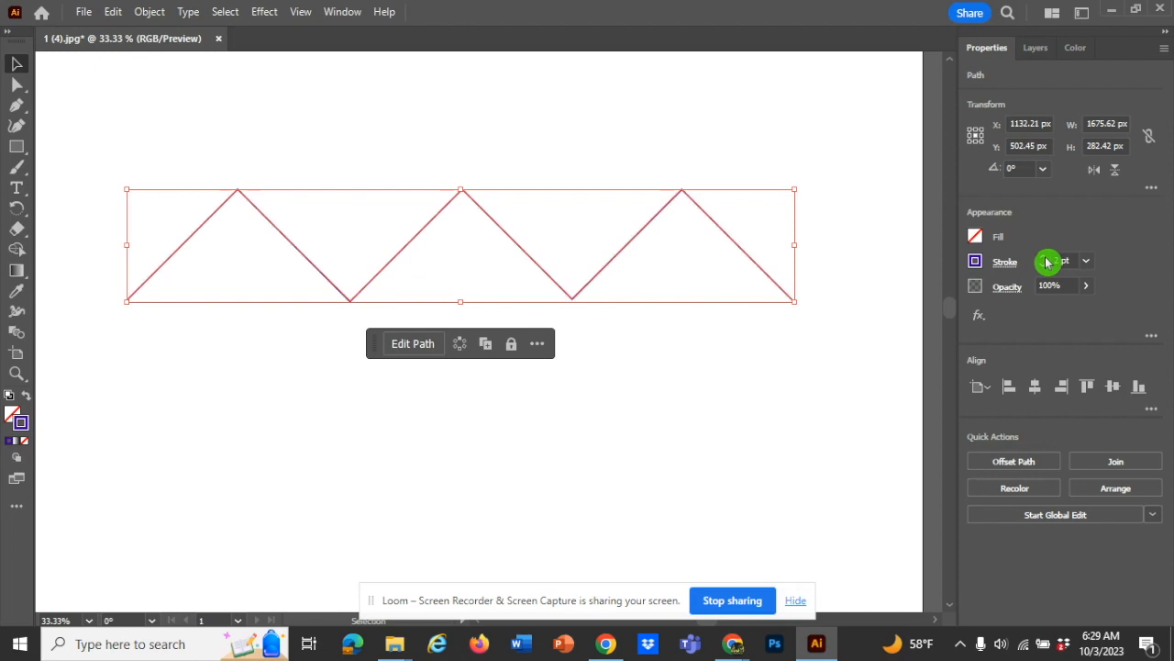
{"action": "key", "text": "Up"}
{"action": "key", "text": "Up"}
{"action": "key", "text": "Up"}
{"action": "key", "text": "Up"}
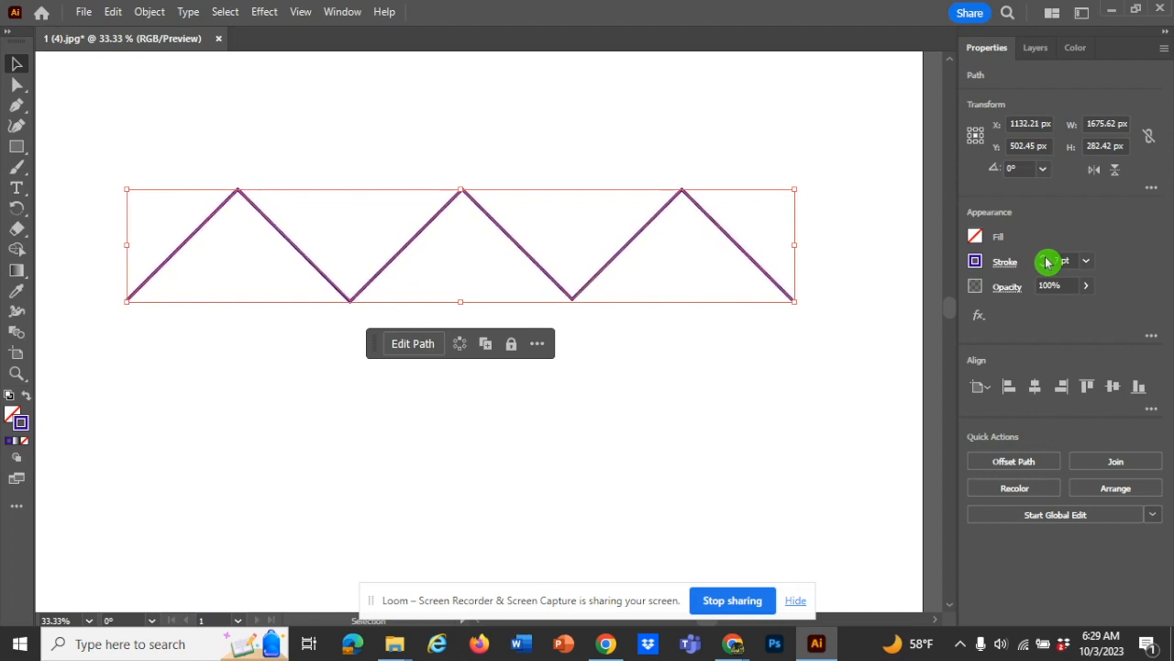
{"action": "key", "text": "Up"}
{"action": "key", "text": "Up"}
{"action": "key", "text": "Up"}
{"action": "key", "text": "Up"}
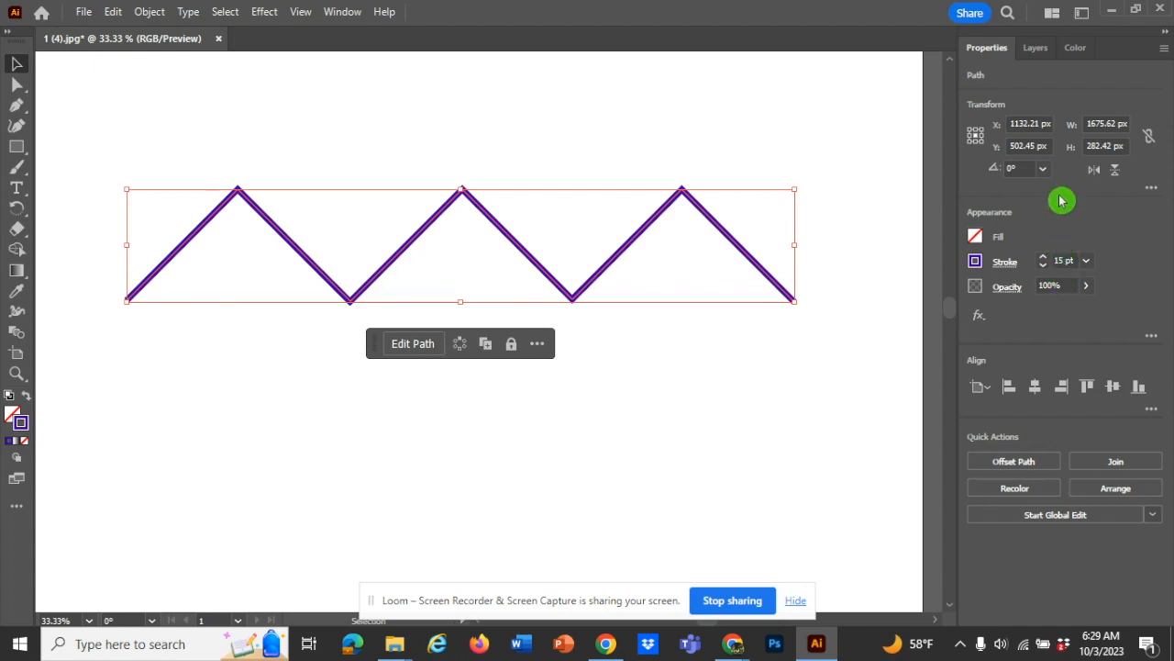
- Fill the zigzag path with bright magenta, hex FF25EA
{"action": "left_click", "coordinate": [1080, 55]}
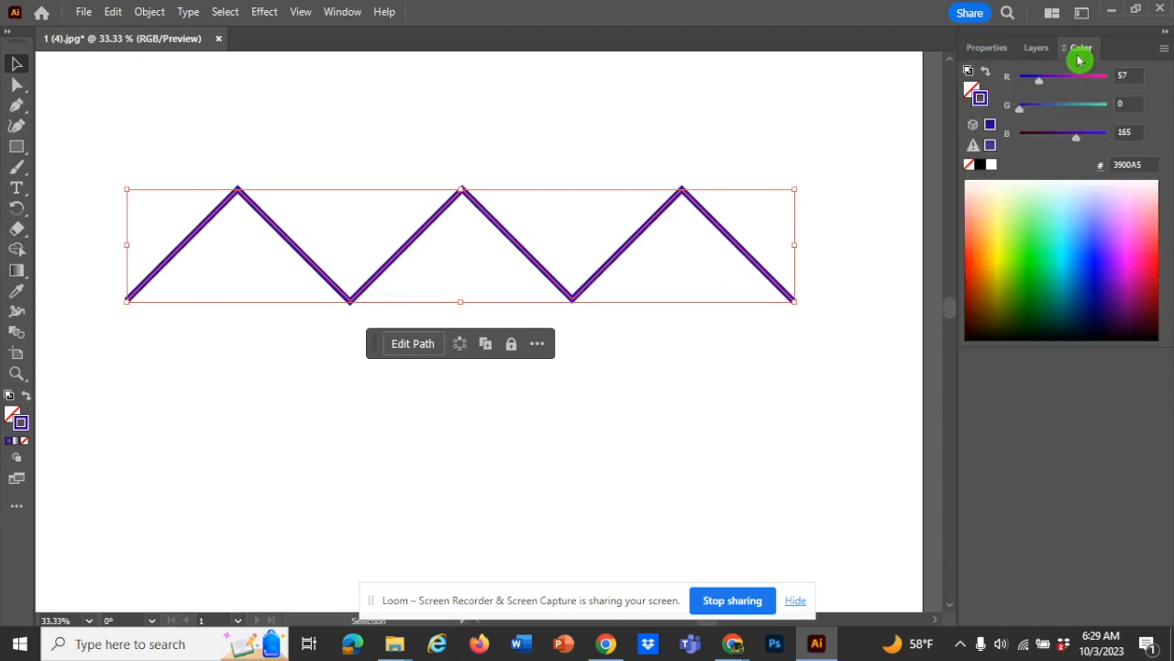
{"action": "left_click", "coordinate": [975, 92]}
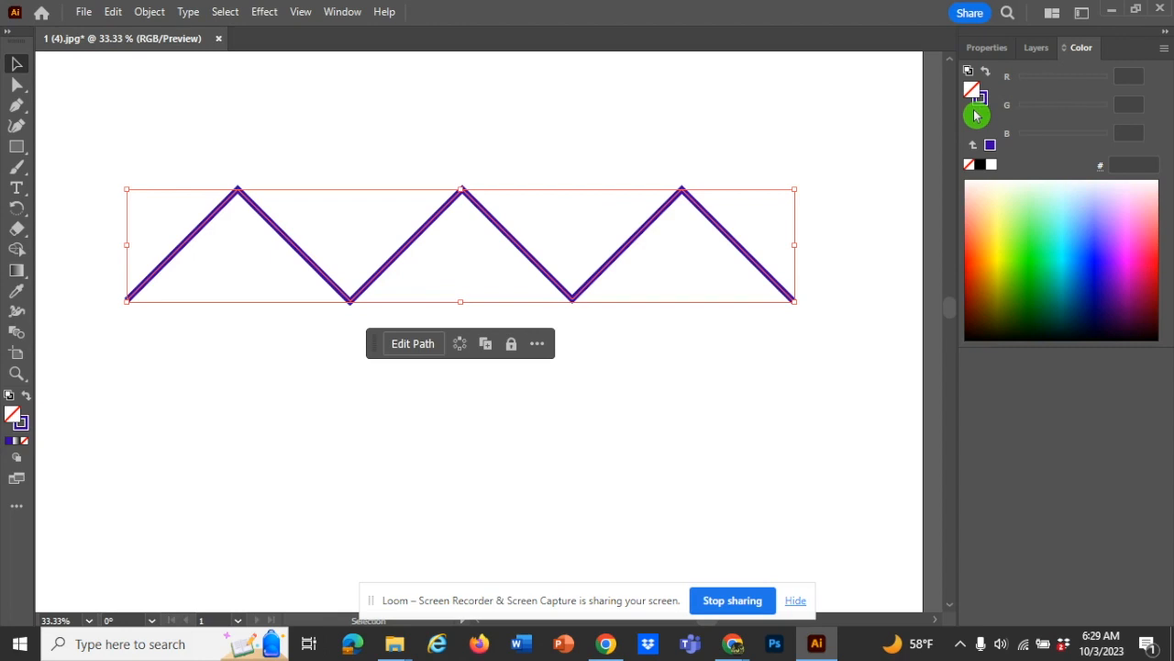
{"action": "left_click", "coordinate": [976, 108]}
{"action": "left_click", "coordinate": [1134, 239]}
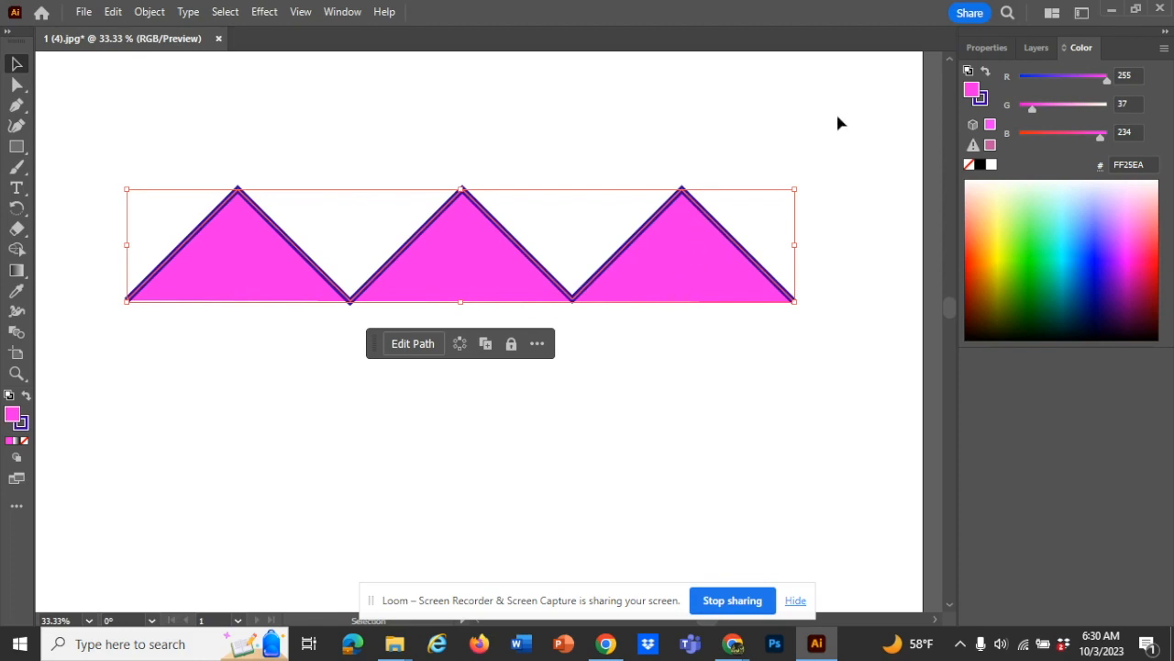
- Set the zigzag path's fill to None and deselect the path
{"action": "left_click", "coordinate": [974, 91]}
{"action": "left_click", "coordinate": [969, 164]}
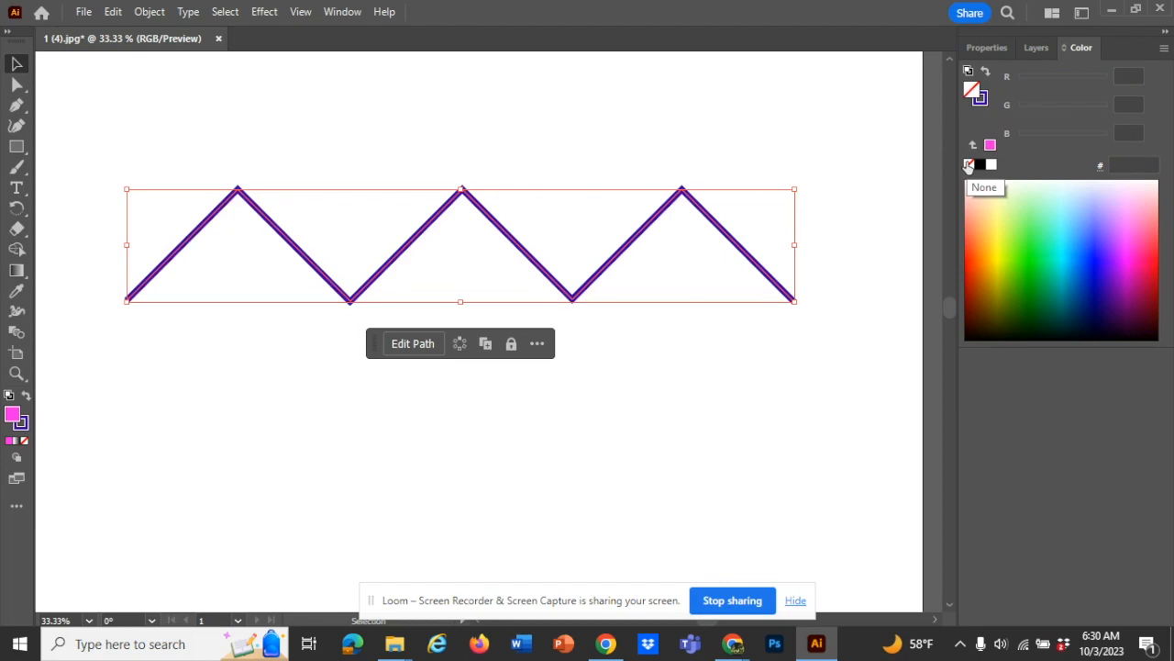
{"action": "left_click", "coordinate": [724, 341]}
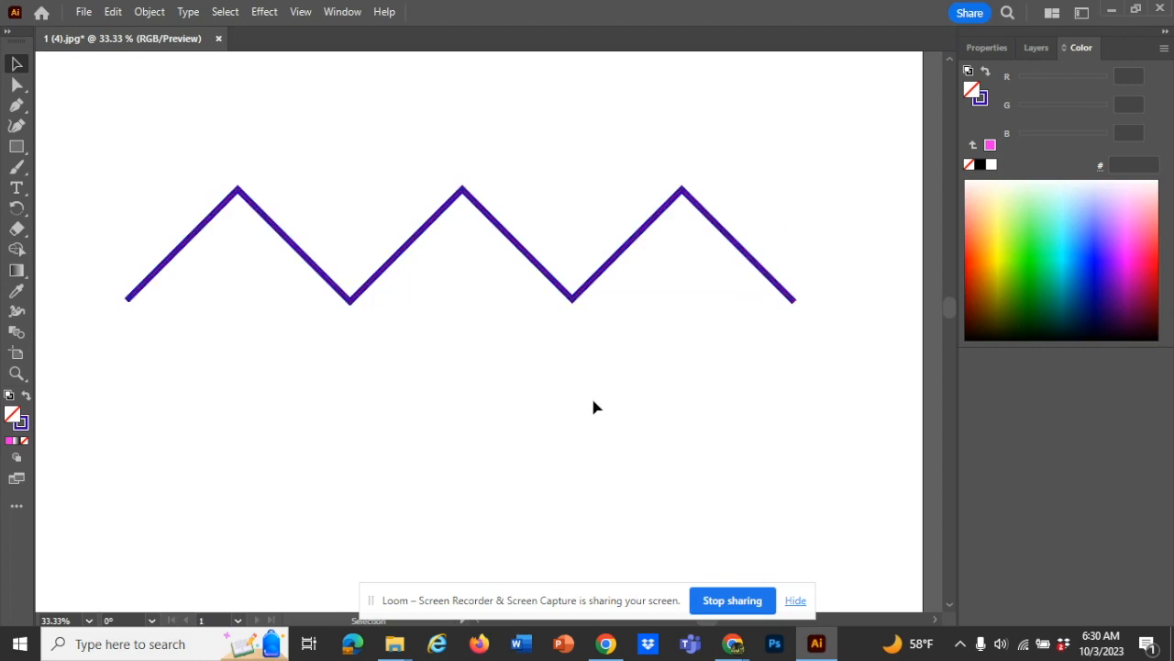
- Show Layer 1 again and bring the grey arrow exercise below the zigzag into view at 50% zoom
{"action": "left_click", "coordinate": [1038, 47]}
{"action": "left_click", "coordinate": [972, 124]}
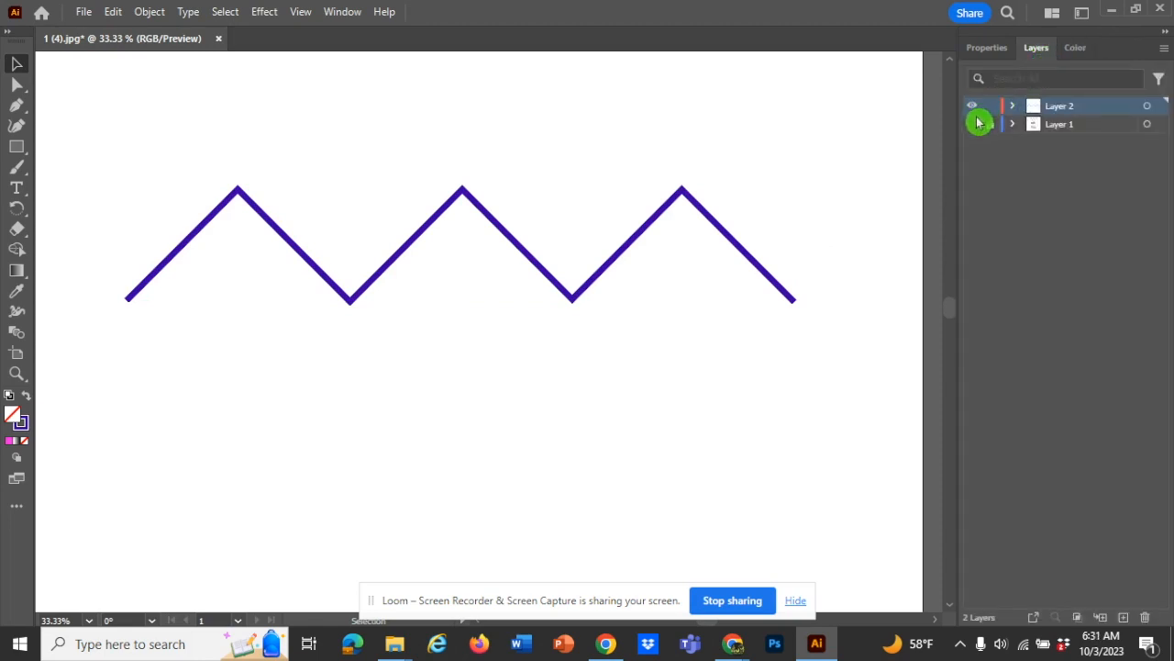
{"action": "left_click", "coordinate": [972, 124]}
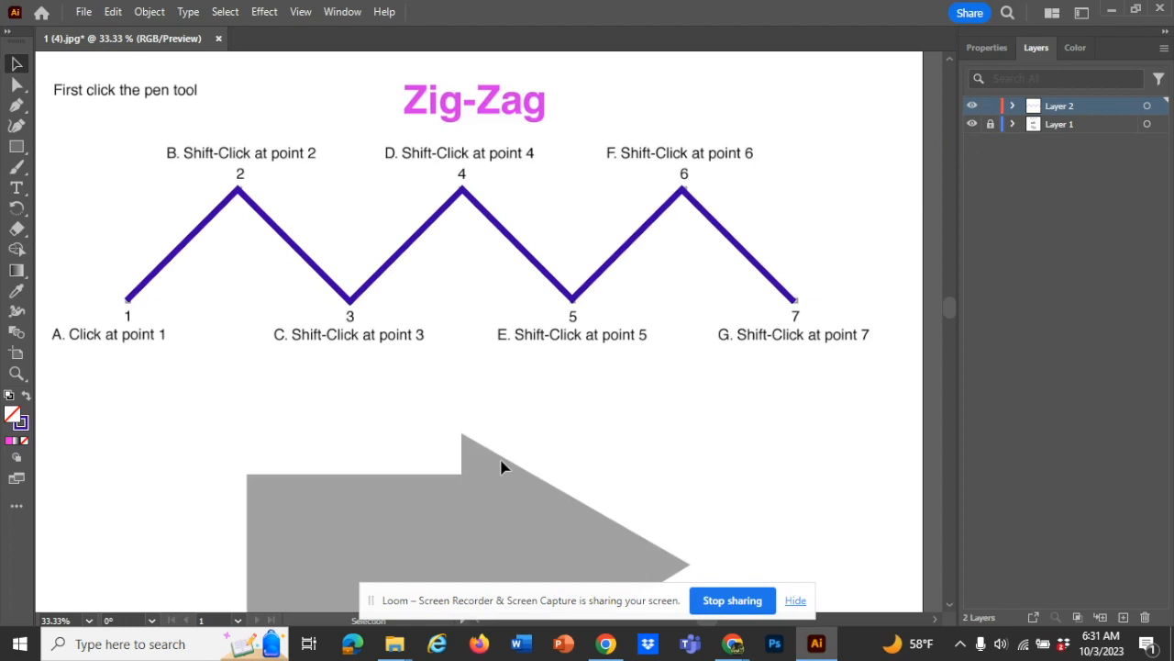
{"action": "left_click_drag", "start_coordinate": [500, 467], "coordinate": [557, 225]}
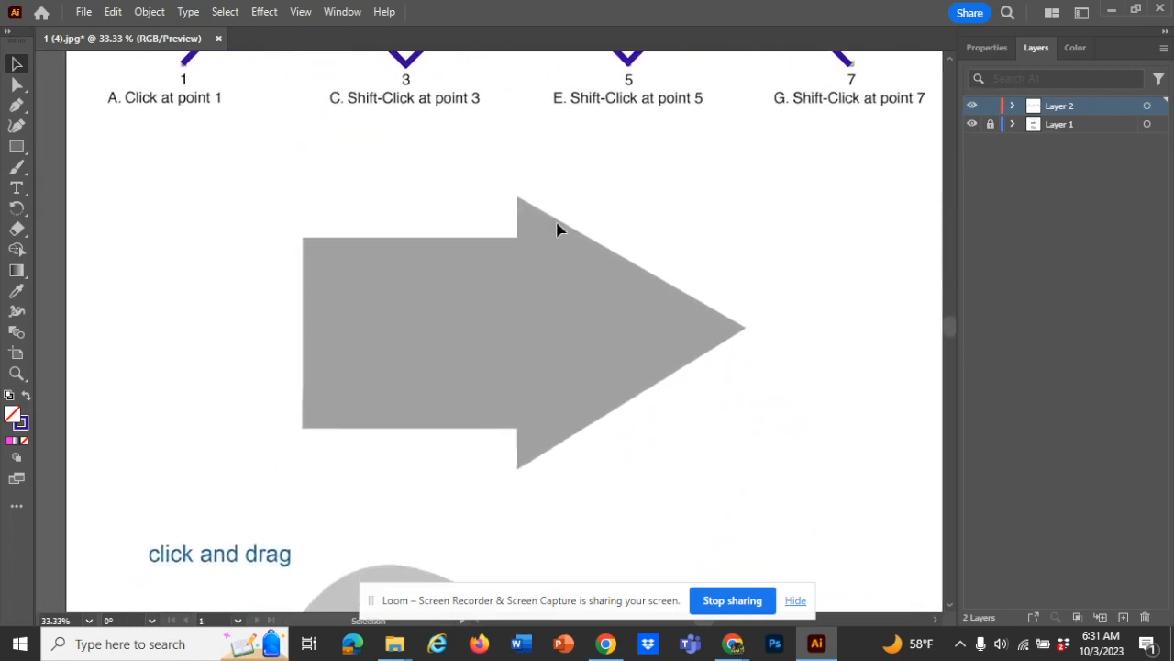
{"action": "key", "text": "ctrl+plus"}
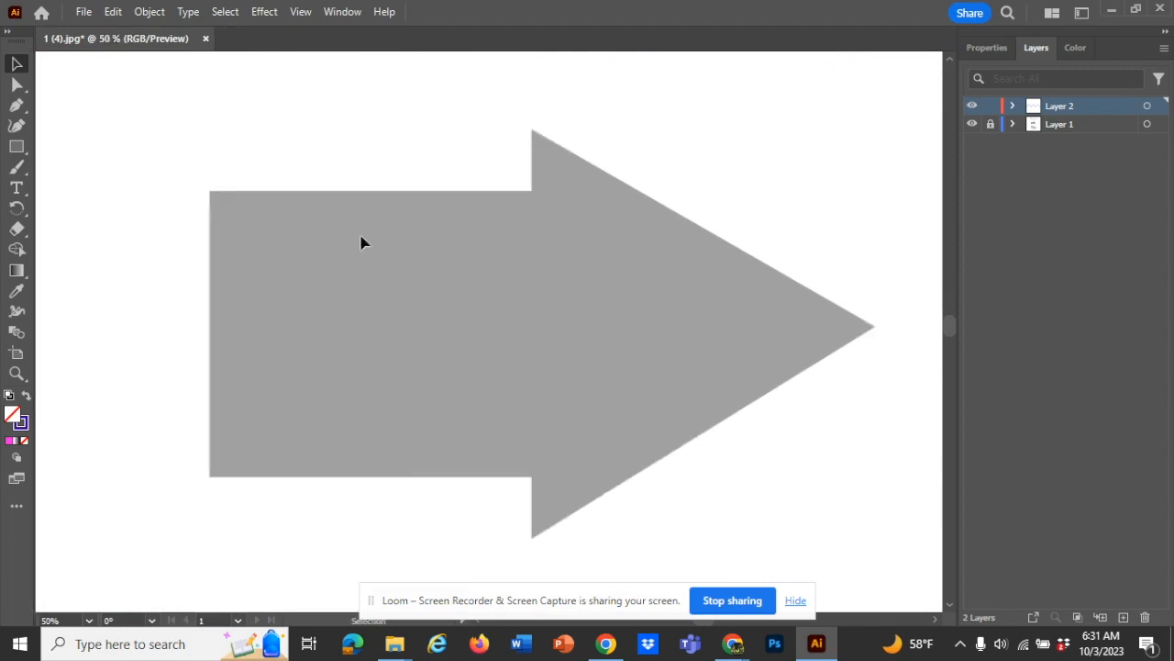
- Make the stroke, rather than the fill, the active colour attribute for drawing the arrow
{"action": "left_click", "coordinate": [16, 422]}
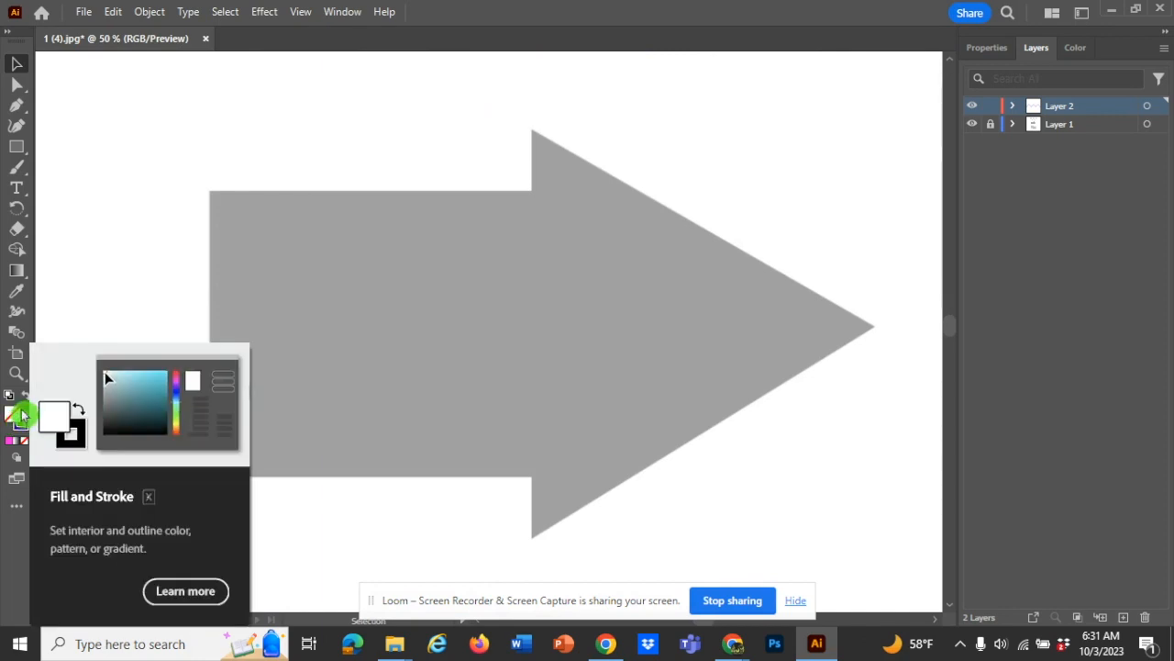
{"action": "left_click", "coordinate": [14, 421]}
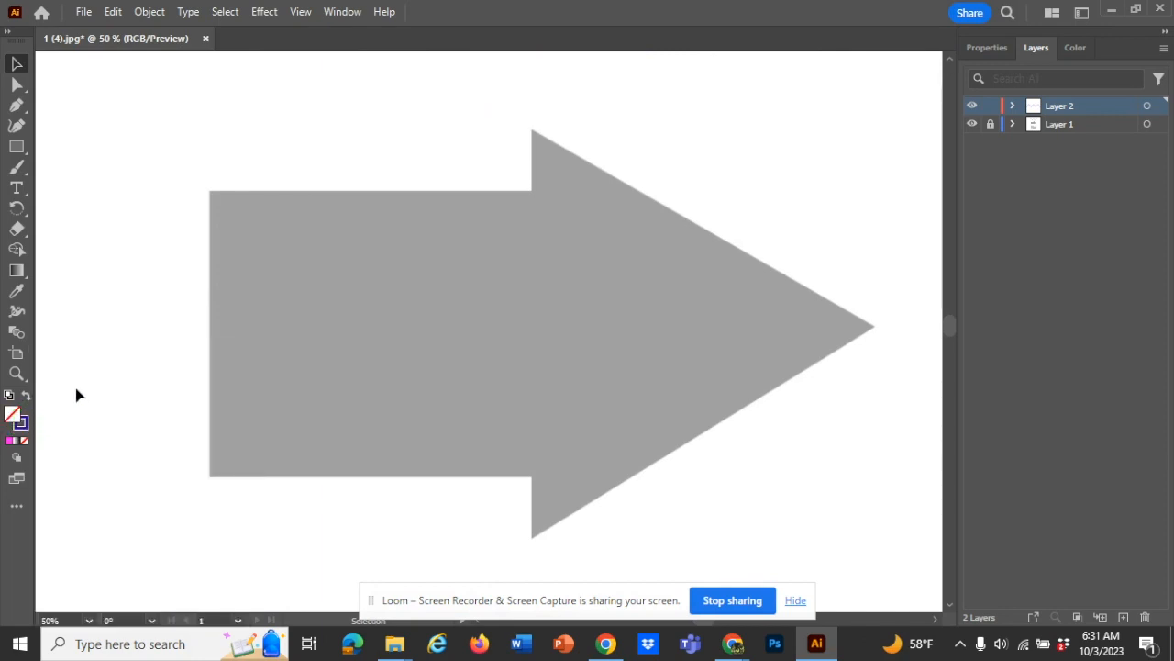
{"action": "left_click", "coordinate": [26, 433]}
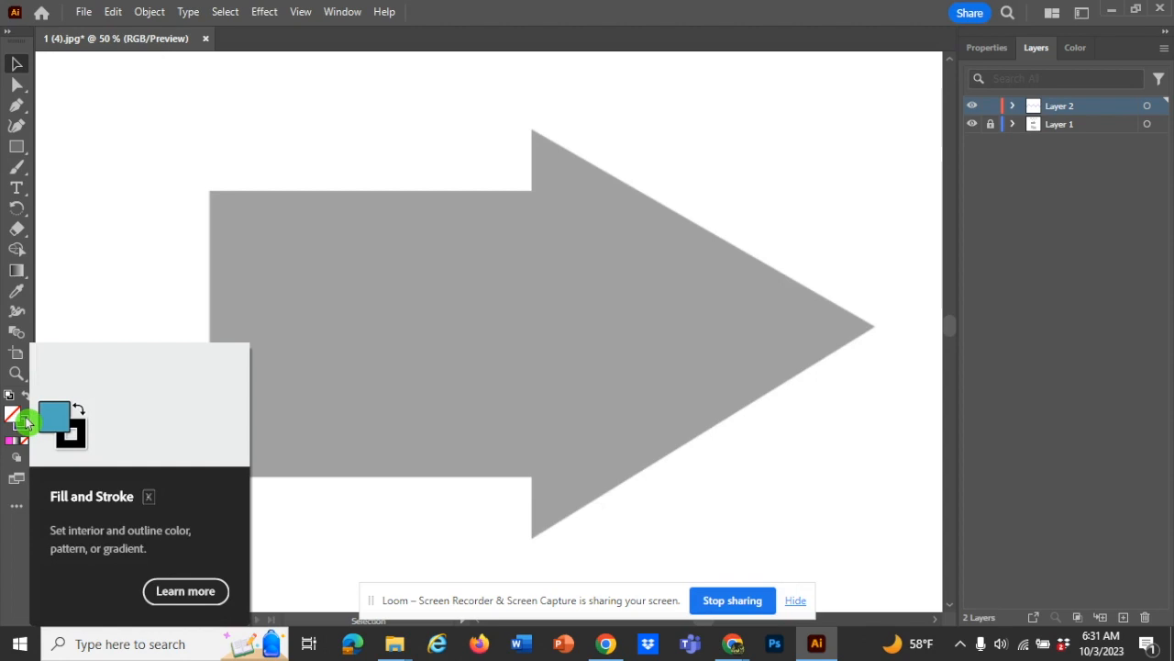
{"action": "left_click", "coordinate": [24, 432]}
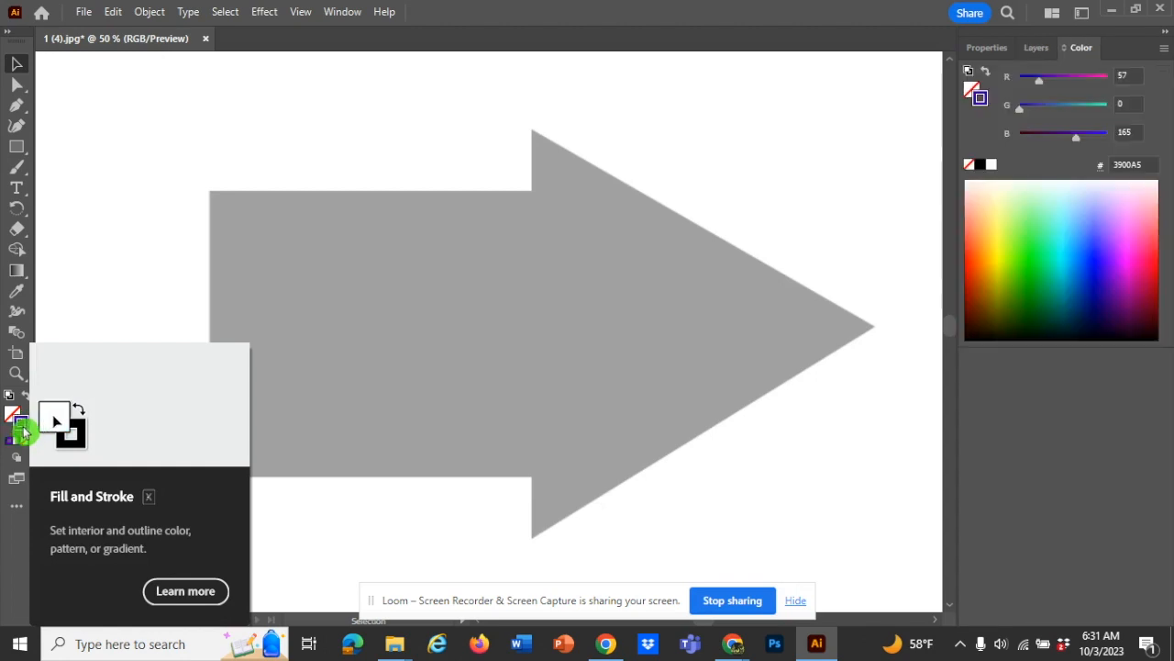
{"action": "left_click", "coordinate": [25, 424]}
{"action": "left_click", "coordinate": [27, 424]}
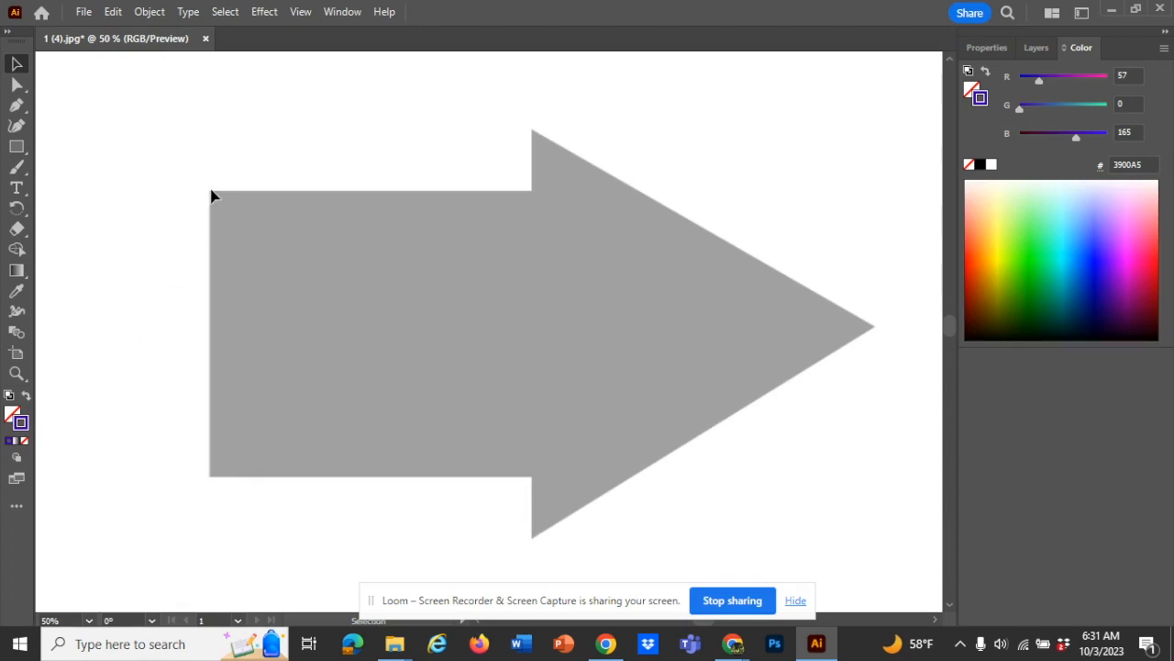
- Trace the arrow with the Pen tool from the shaft's upper-left corner down its left edge, along its lower edge and to the arrowhead's lower corner
{"action": "key", "text": "p"}
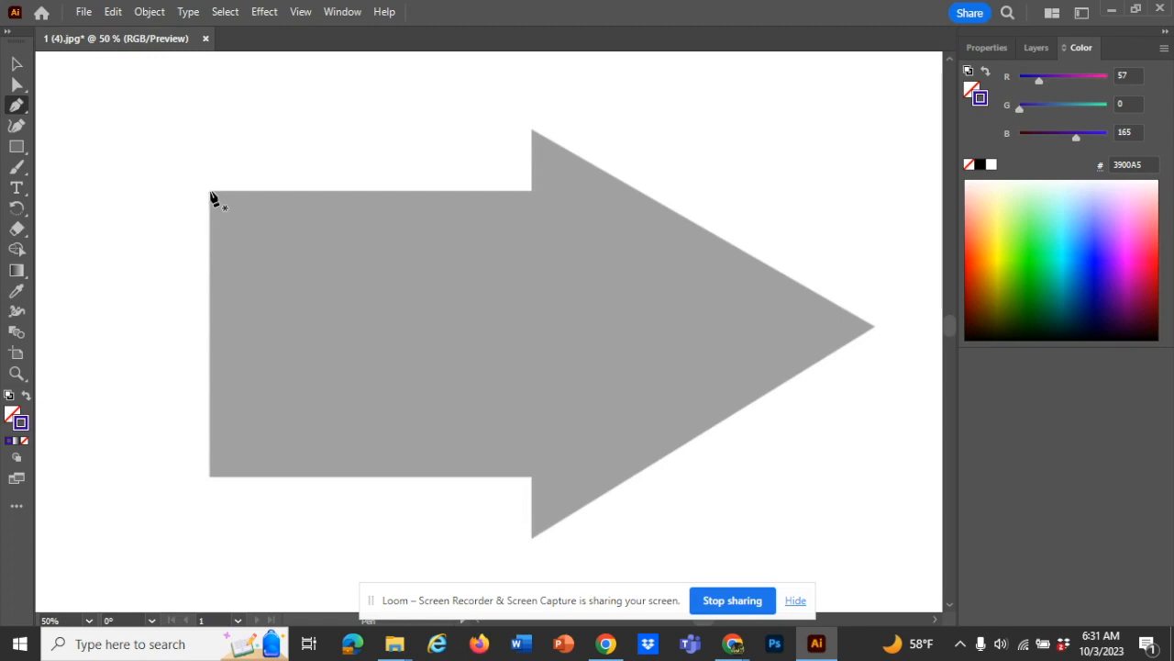
{"action": "left_click", "coordinate": [210, 192]}
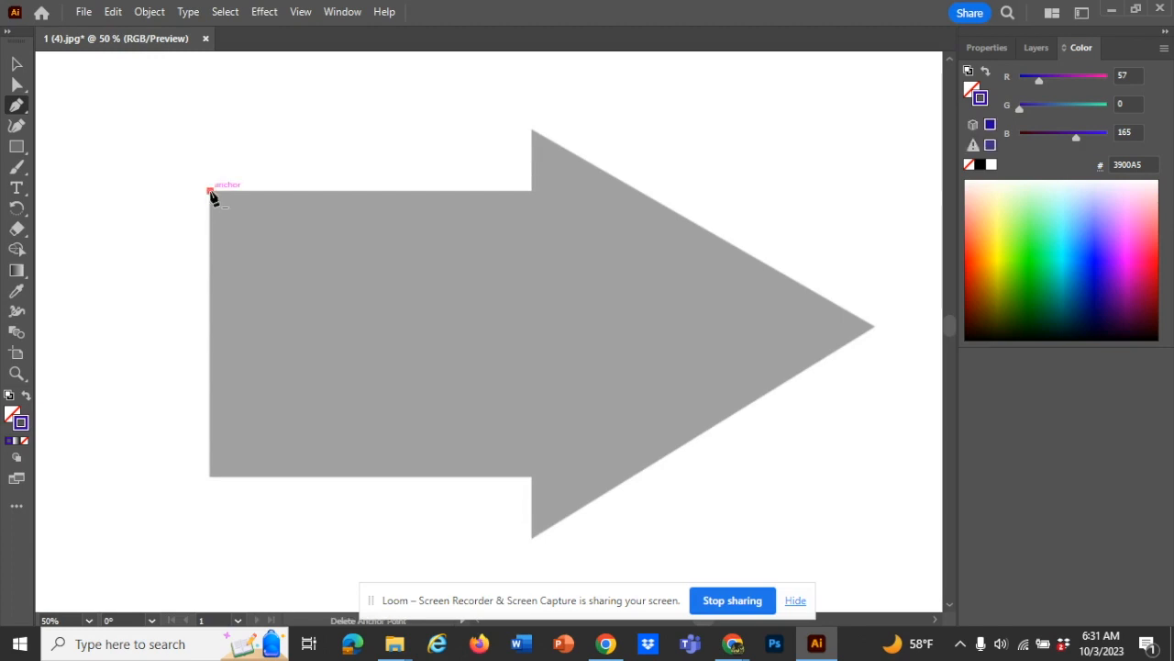
{"action": "left_click", "coordinate": [210, 476]}
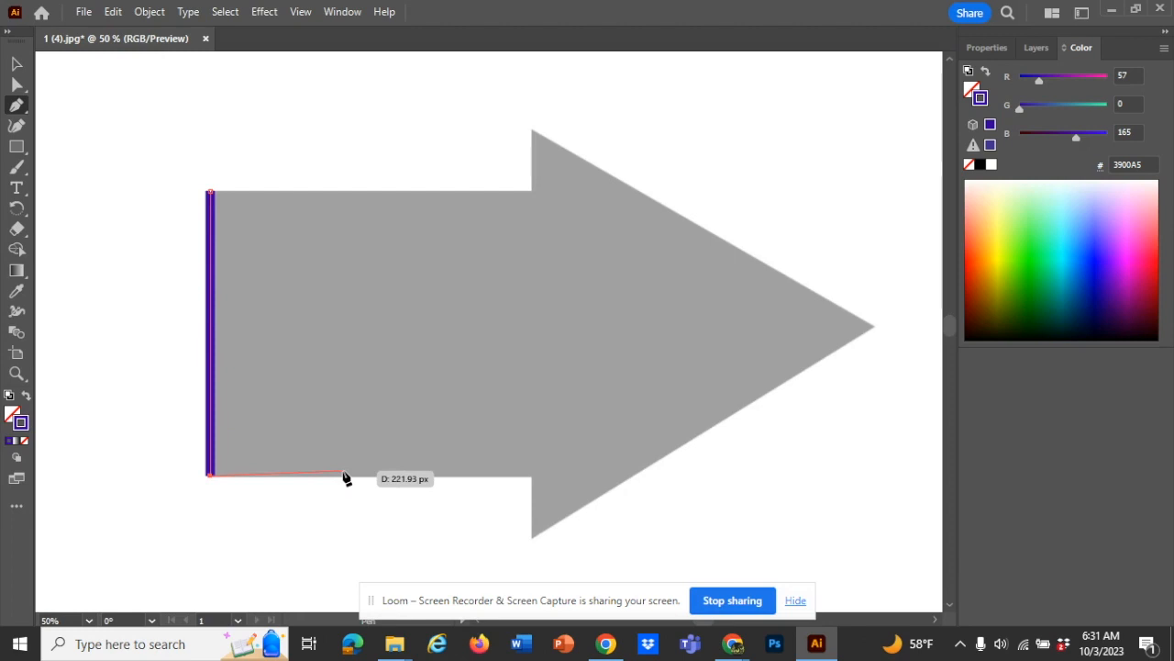
{"action": "left_click", "coordinate": [532, 476]}
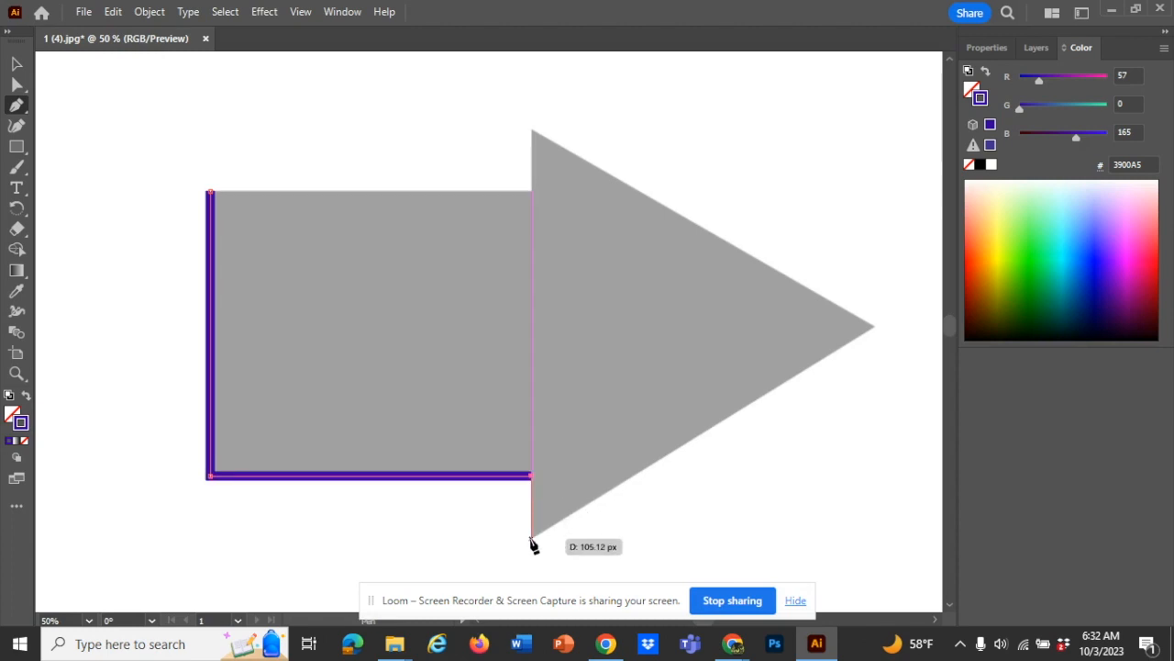
{"action": "left_click", "coordinate": [531, 538]}
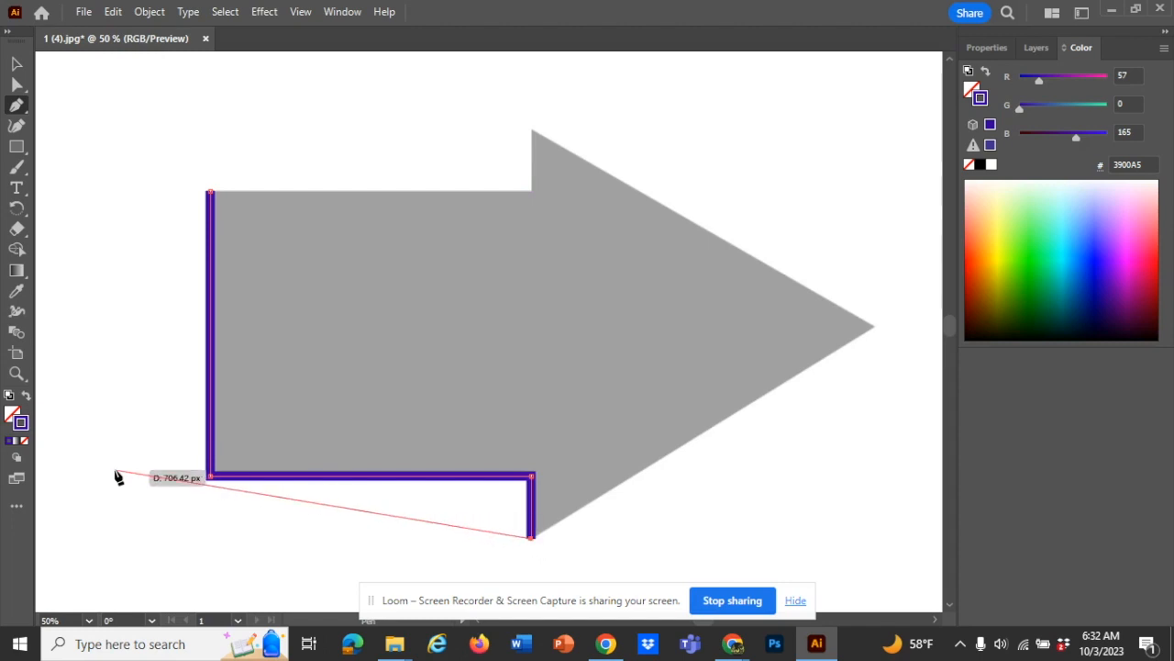
- Fill the open arrow path with dark red, hex 610014, and continue tracing through the tip to the arrowhead's upper corner
{"action": "left_click", "coordinate": [12, 416]}
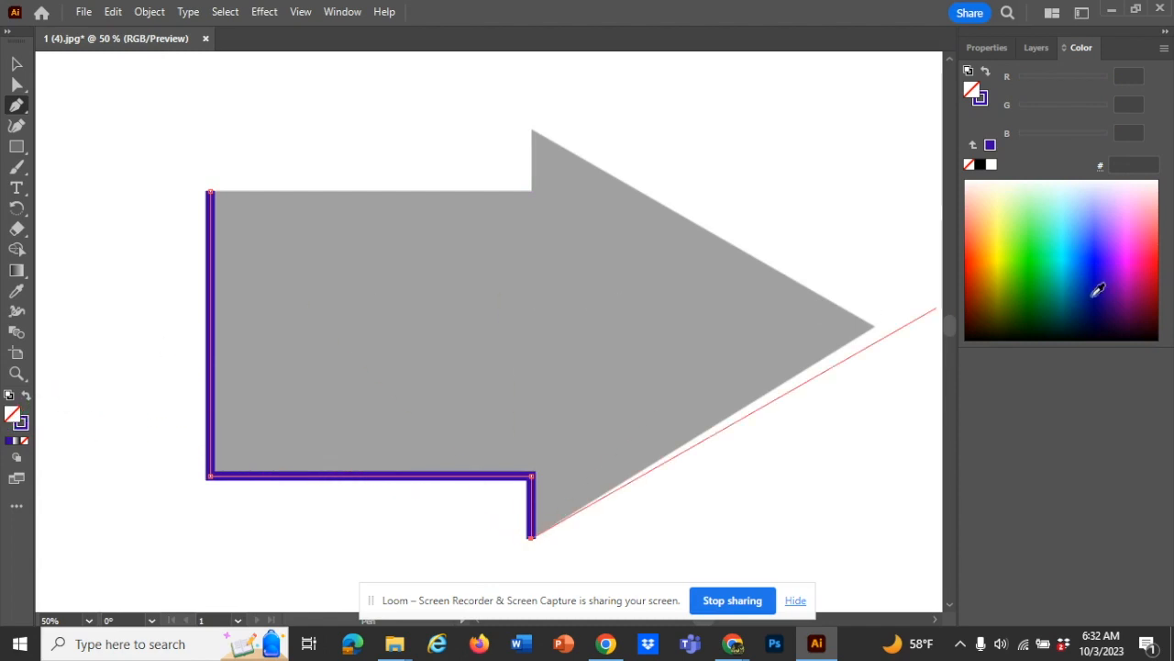
{"action": "left_click", "coordinate": [1157, 303]}
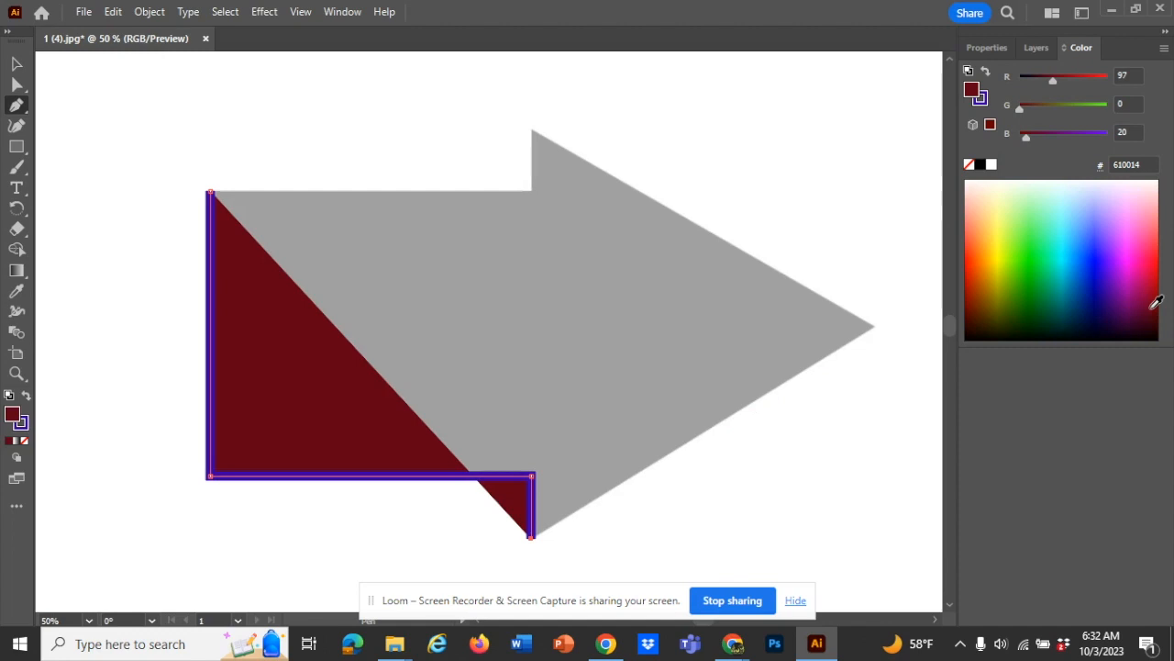
{"action": "left_click", "coordinate": [873, 327]}
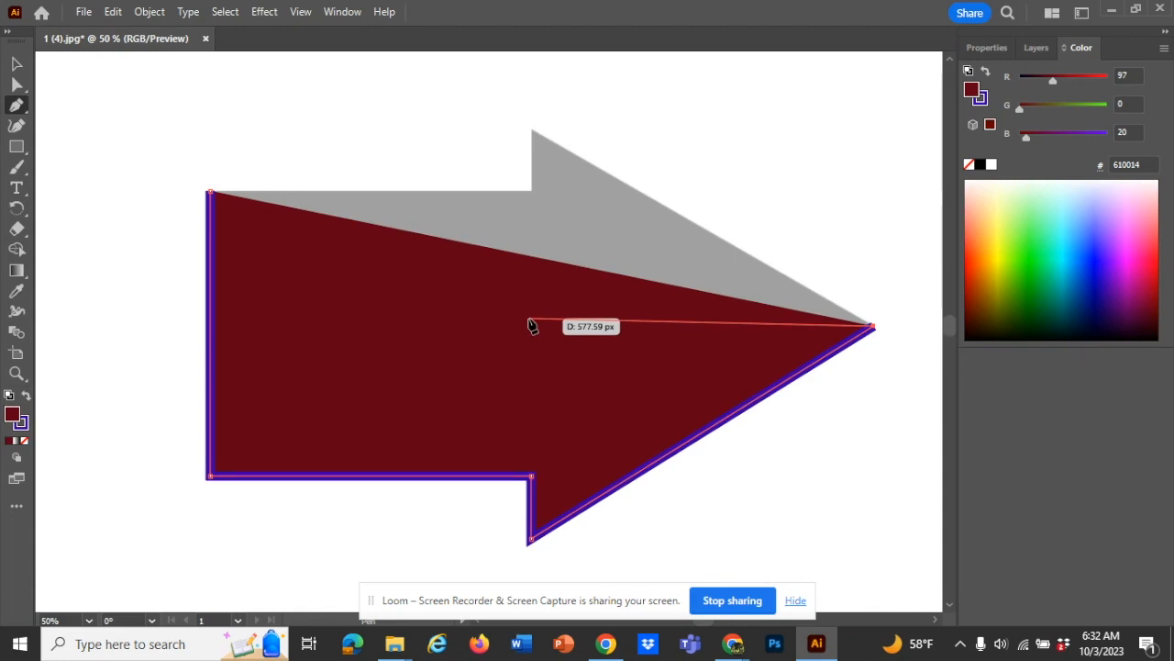
{"action": "left_click", "coordinate": [533, 134]}
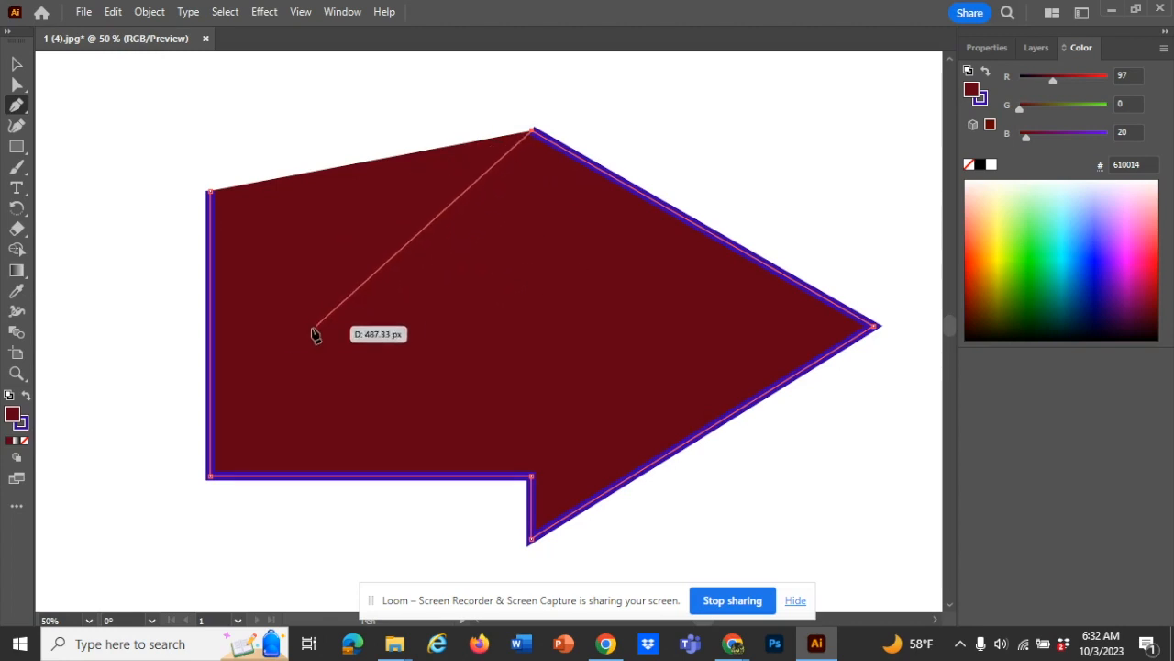
- Remove the arrow path's fill and close the outline through the inner upper corner back to the starting anchor
{"action": "left_click", "coordinate": [20, 414]}
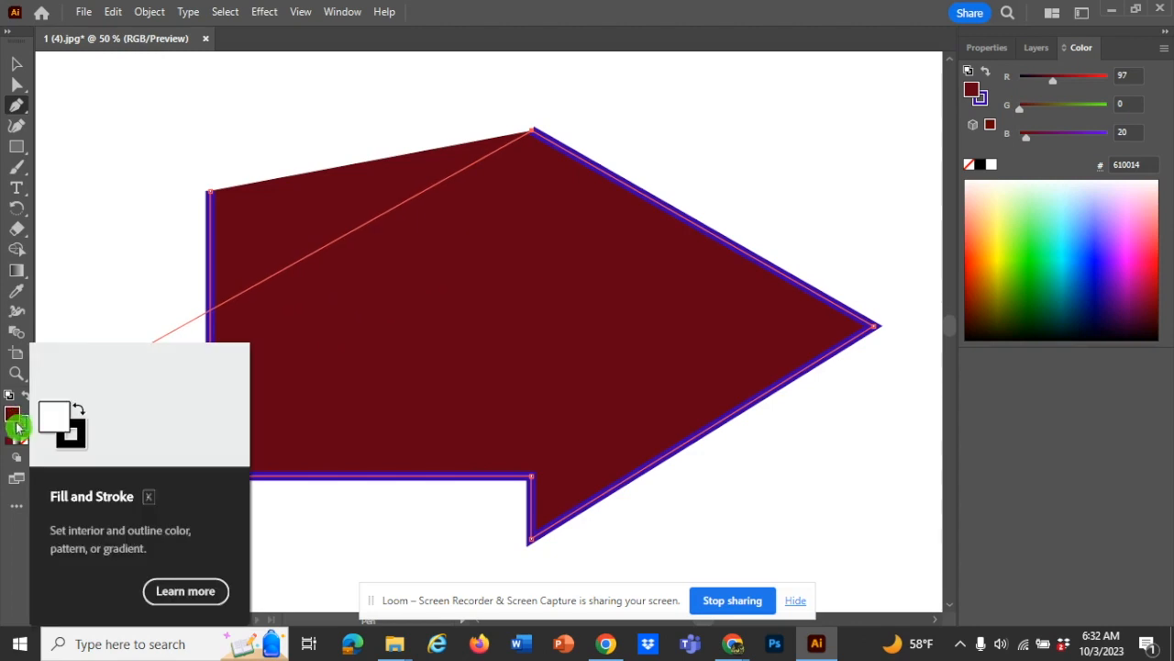
{"action": "left_click", "coordinate": [25, 447]}
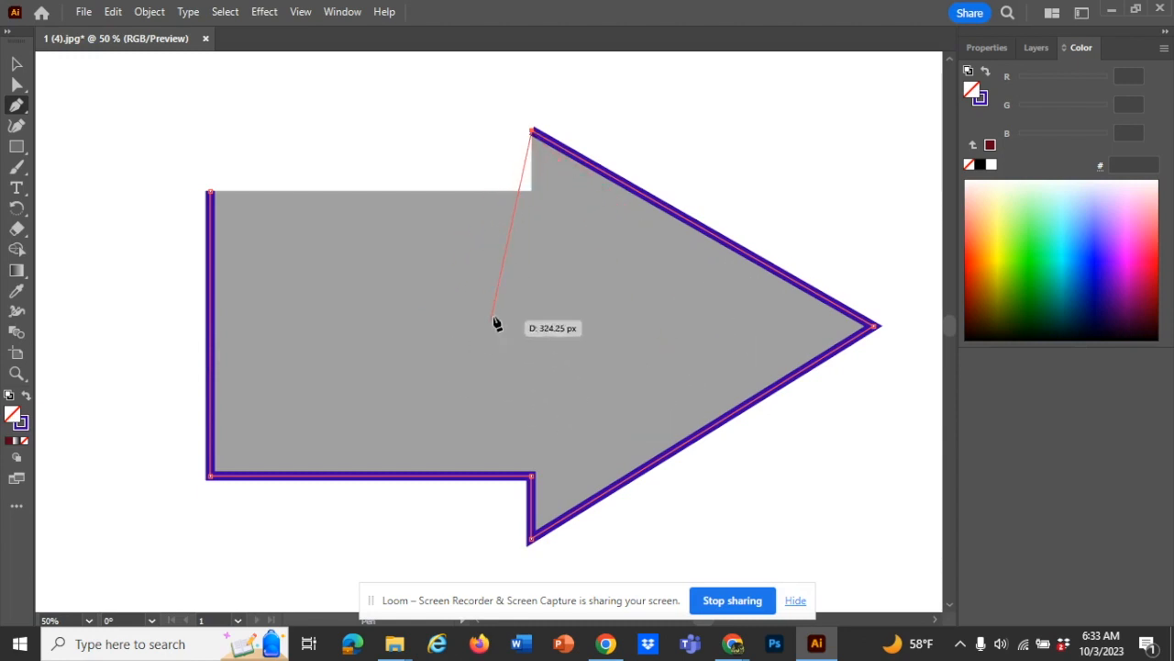
{"action": "left_click", "coordinate": [532, 194]}
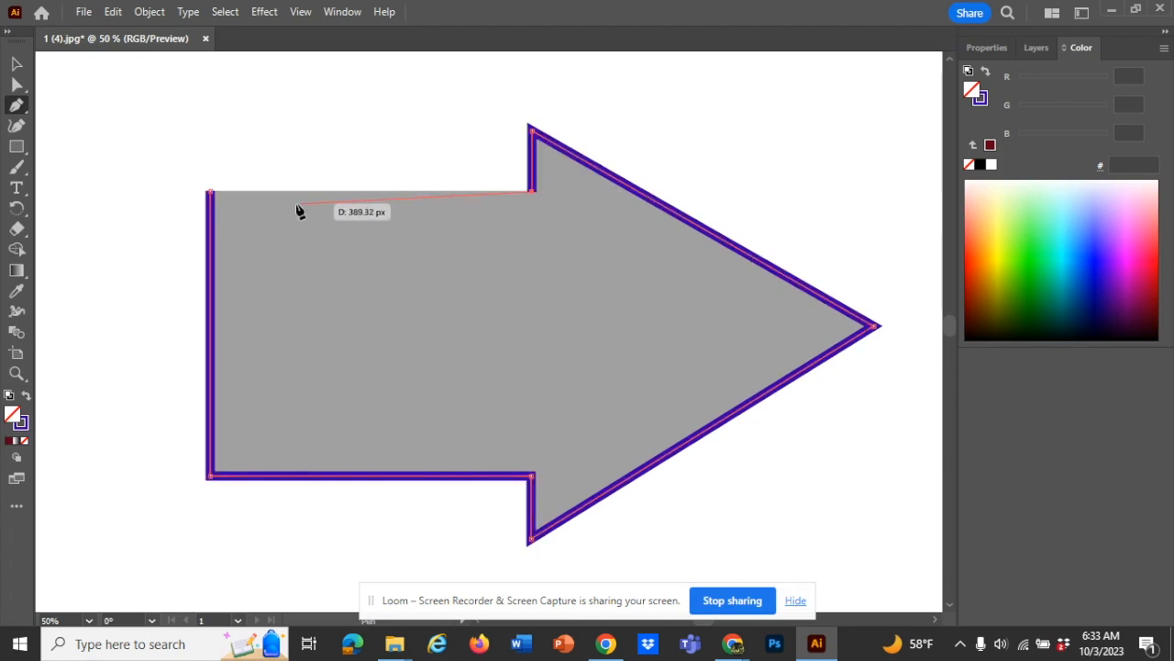
{"action": "left_click", "coordinate": [210, 194]}
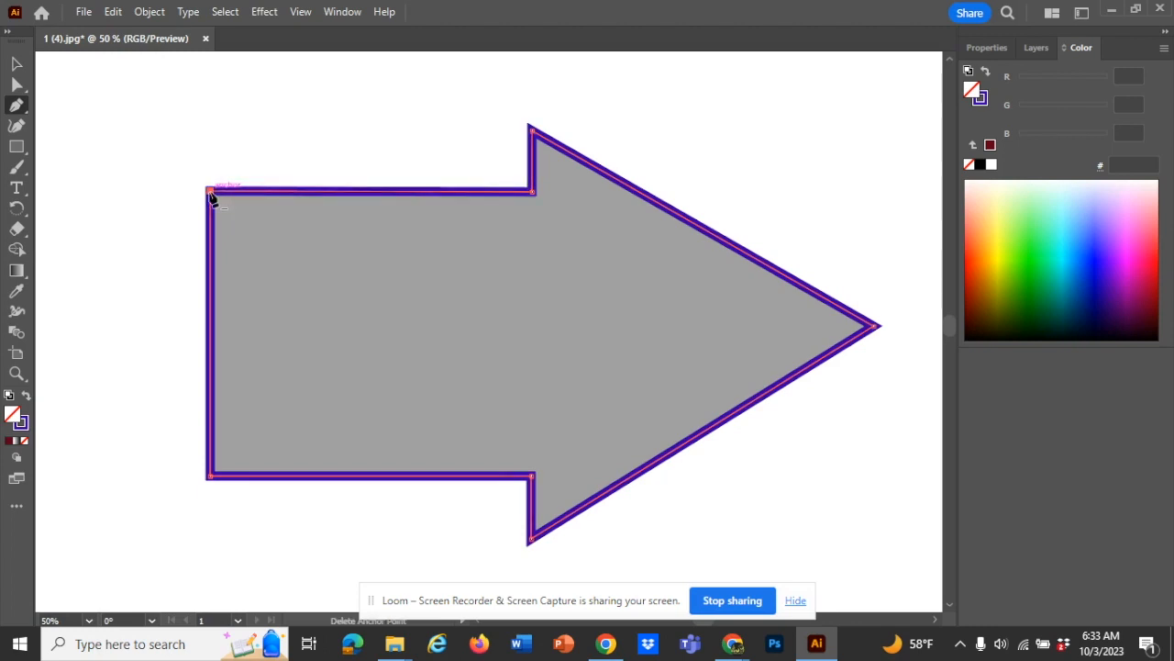
{"action": "left_click", "coordinate": [17, 421]}
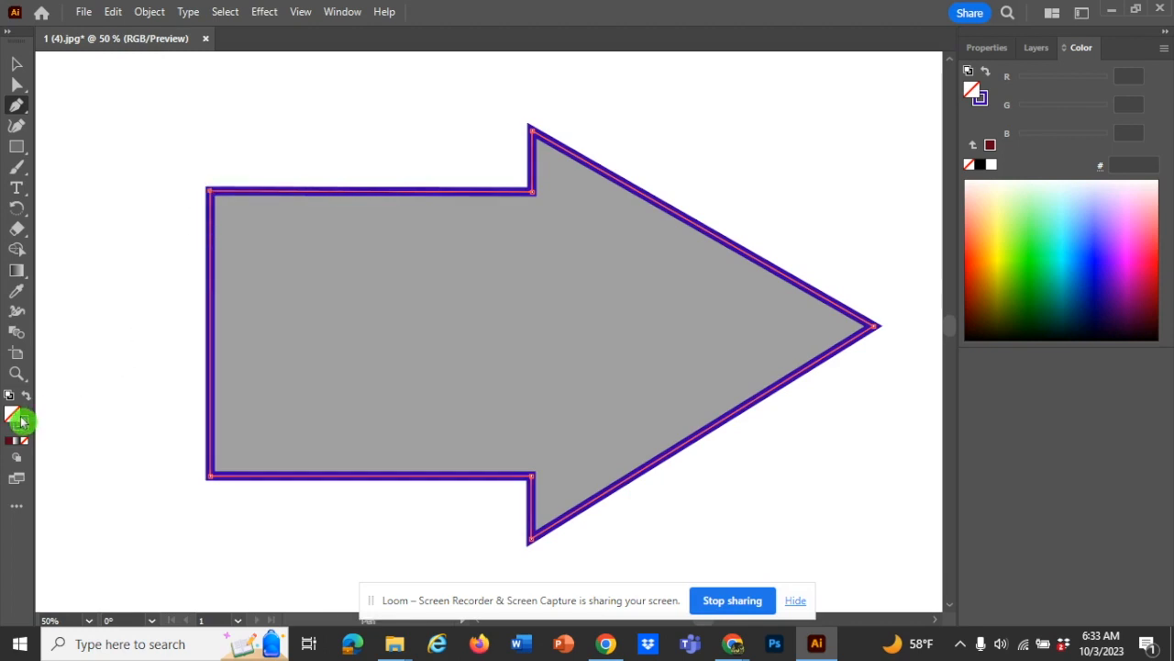
- Fill the closed arrow with red, hex B50026, and recolour its stroke green, hex 00CE31
{"action": "left_click", "coordinate": [962, 385]}
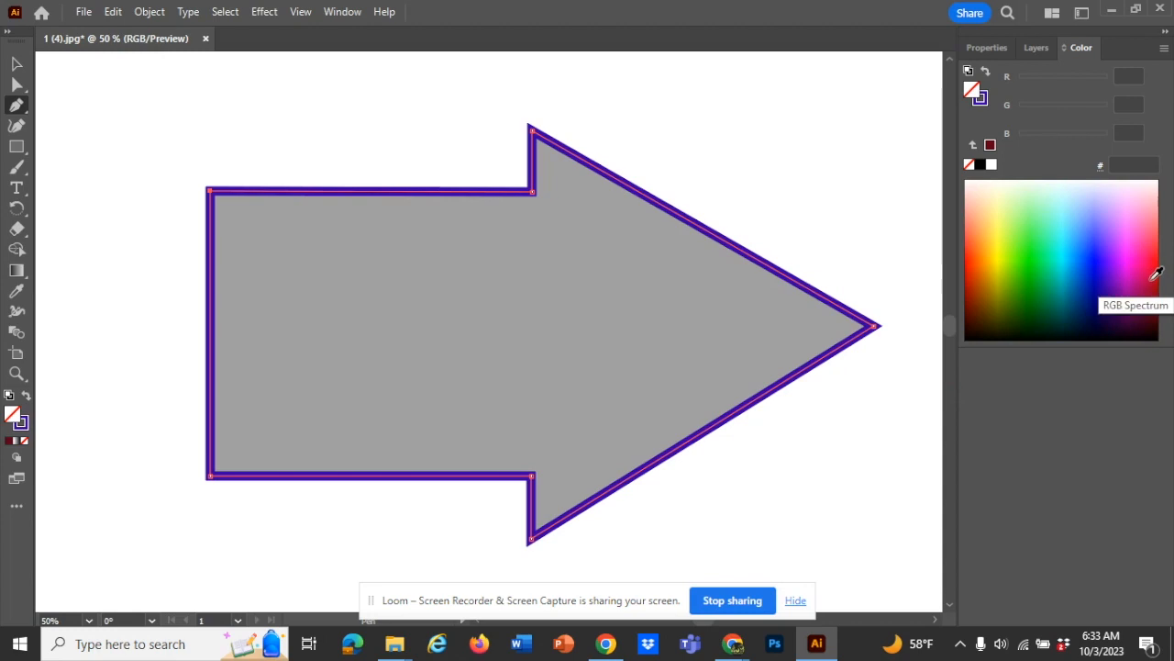
{"action": "left_click", "coordinate": [1156, 275]}
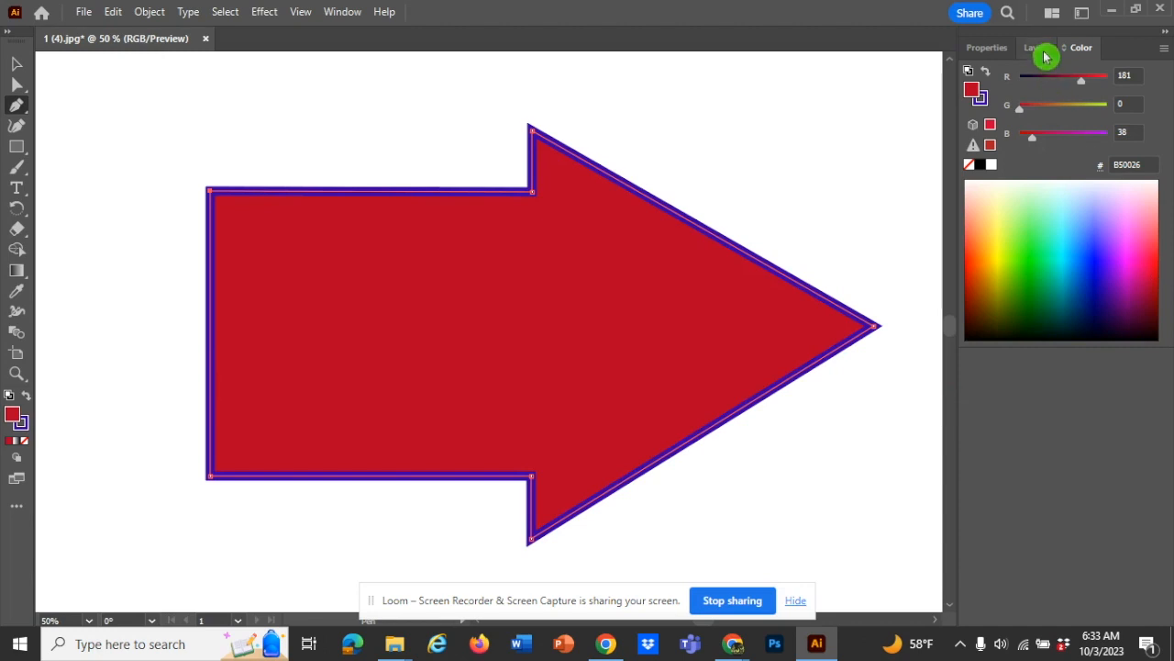
{"action": "left_click", "coordinate": [983, 99]}
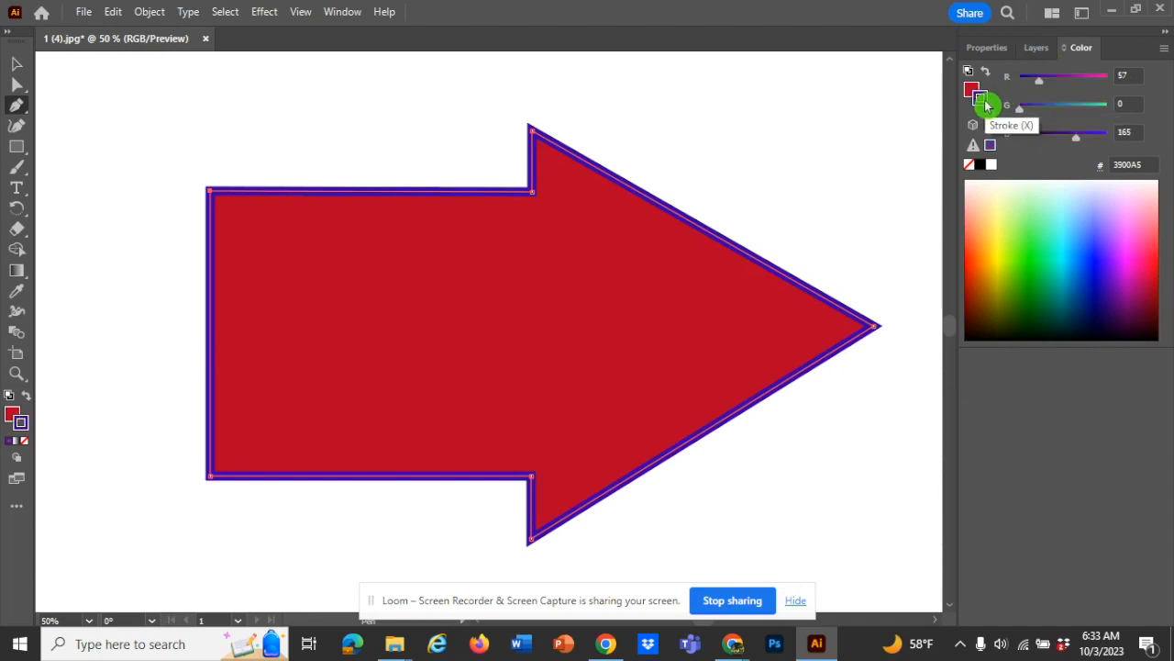
{"action": "left_click", "coordinate": [1027, 280]}
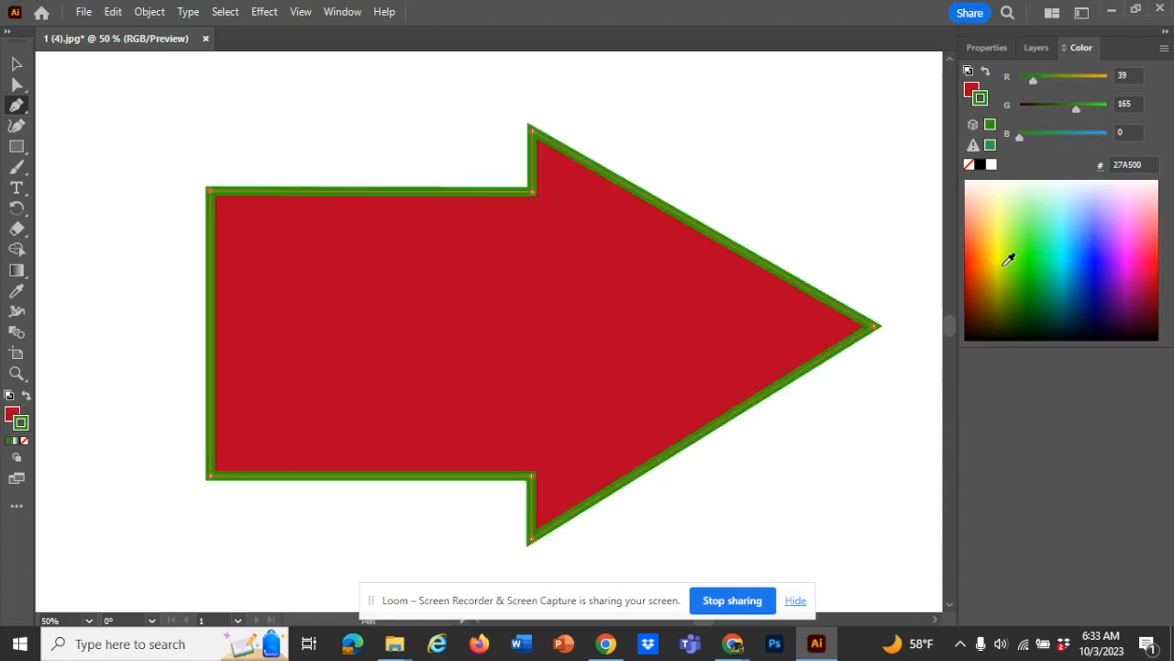
{"action": "left_click", "coordinate": [1008, 261]}
{"action": "left_click", "coordinate": [1043, 266]}
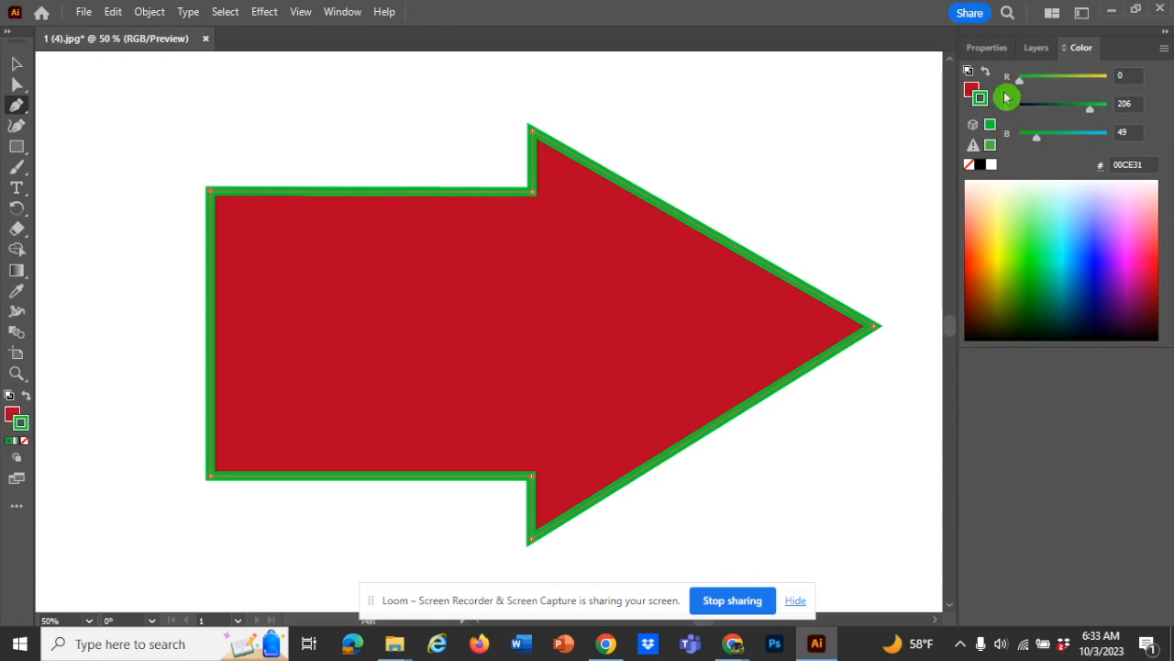
- Reduce the arrow's stroke weight to 7 pt and deselect the finished arrow
{"action": "left_click", "coordinate": [985, 50]}
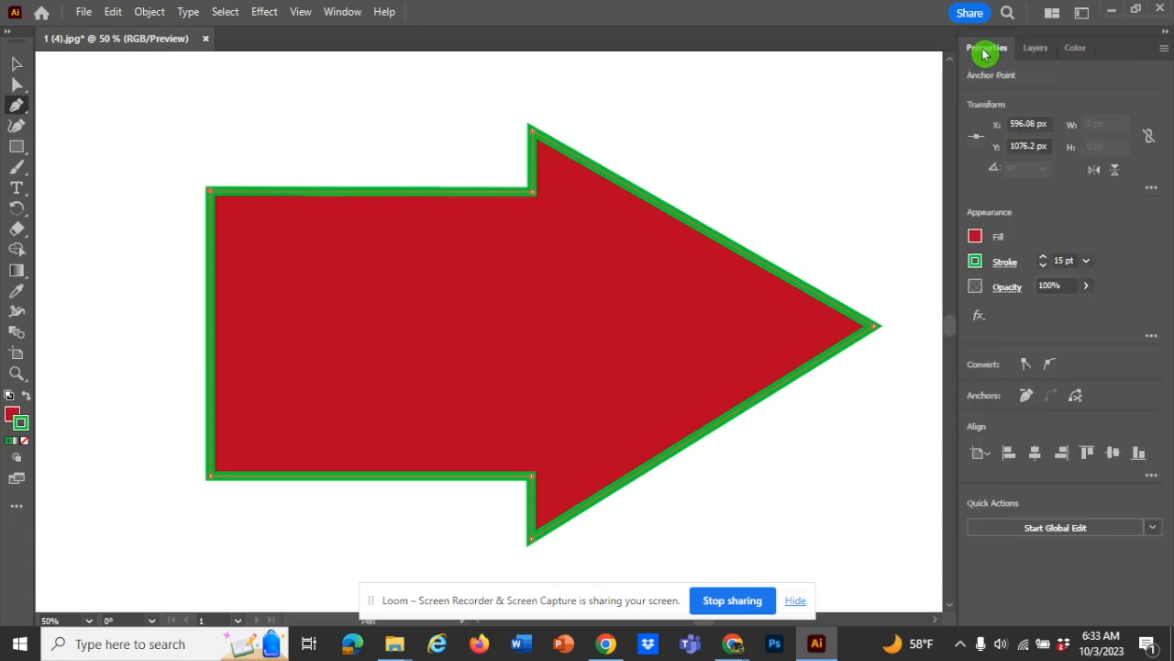
{"action": "left_click", "coordinate": [1044, 265]}
{"action": "left_click", "coordinate": [1043, 266]}
{"action": "left_click", "coordinate": [1043, 266]}
{"action": "left_click", "coordinate": [1045, 267]}
{"action": "left_click", "coordinate": [1045, 267]}
{"action": "left_click", "coordinate": [1045, 267]}
{"action": "left_click", "coordinate": [1046, 267]}
{"action": "left_click", "coordinate": [1045, 267]}
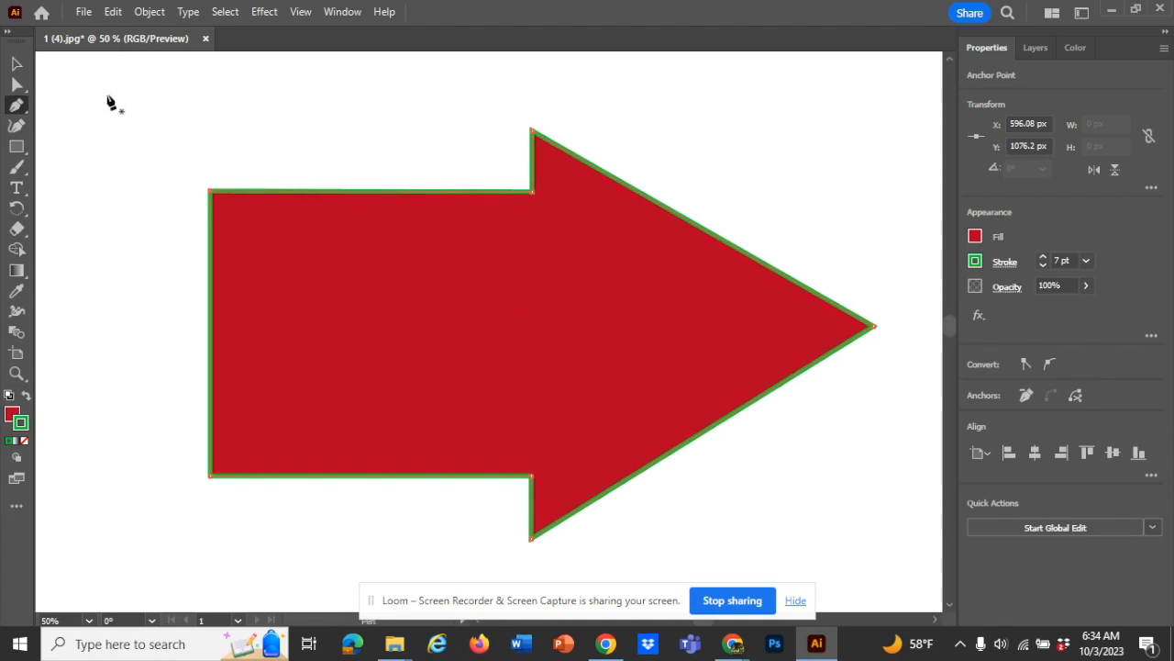
{"action": "key", "text": "v"}
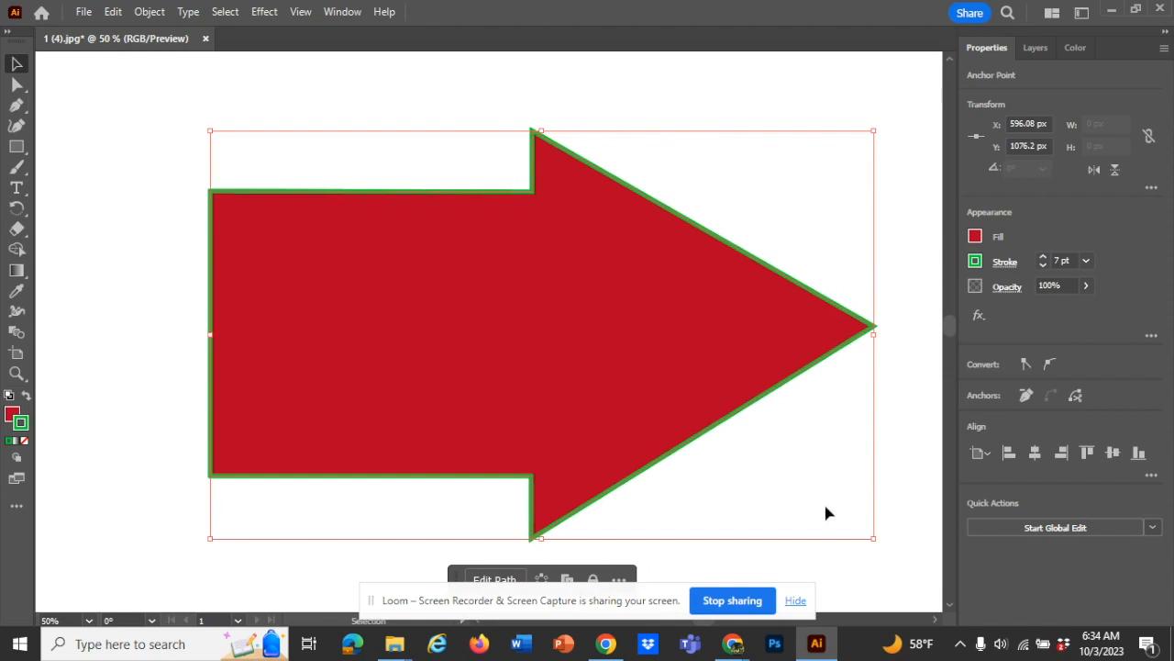
{"action": "left_click", "coordinate": [116, 219]}
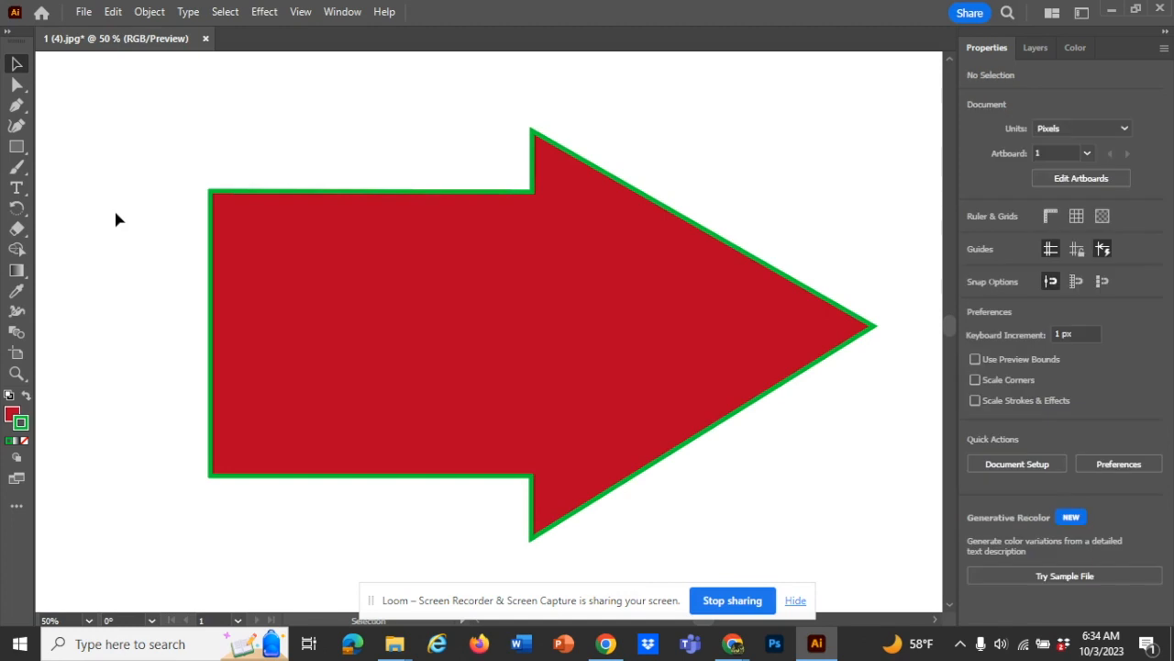
- Set the fill to none, keeping the green stroke, for tracing the wavy flag shape below the arrow
{"action": "scroll", "coordinate": [115, 218], "scroll_direction": "up", "scroll_amount": 5}
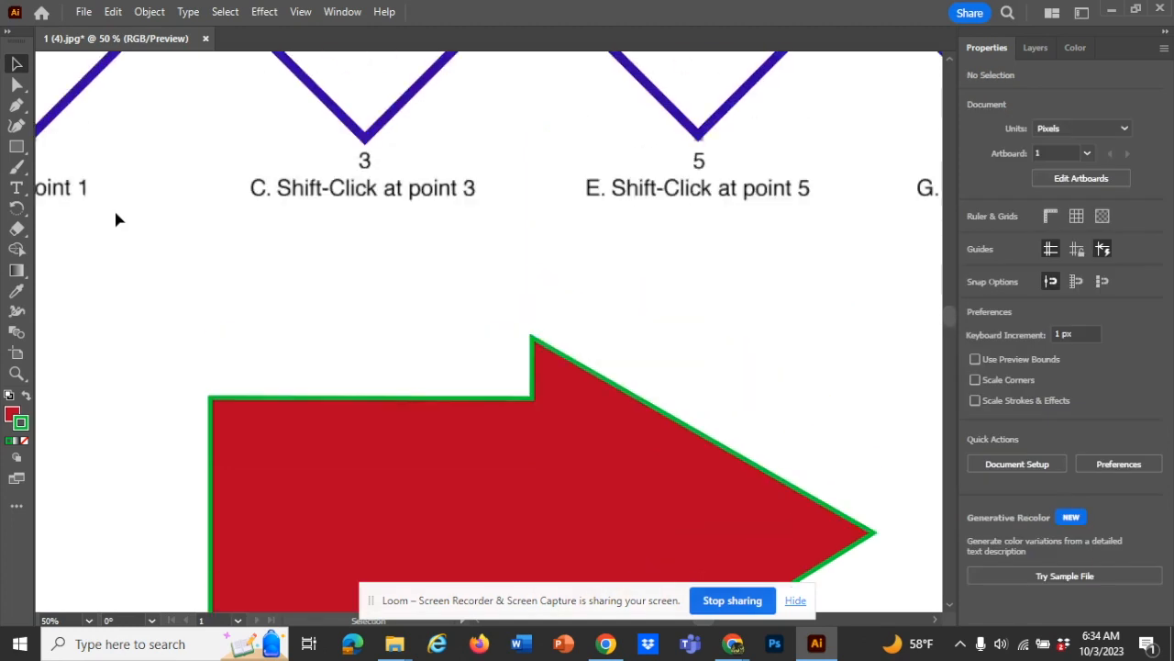
{"action": "scroll", "coordinate": [115, 218], "scroll_direction": "down", "scroll_amount": 7}
{"action": "scroll", "coordinate": [116, 218], "scroll_direction": "down", "scroll_amount": 10}
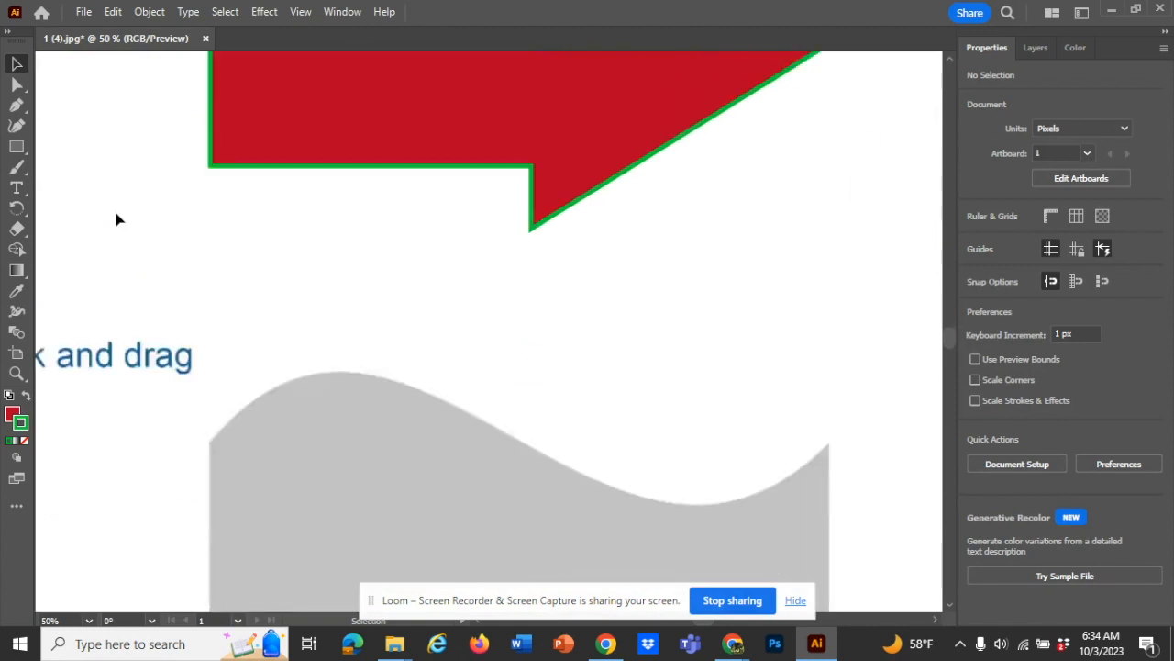
{"action": "scroll", "coordinate": [116, 218], "scroll_direction": "up", "scroll_amount": 4}
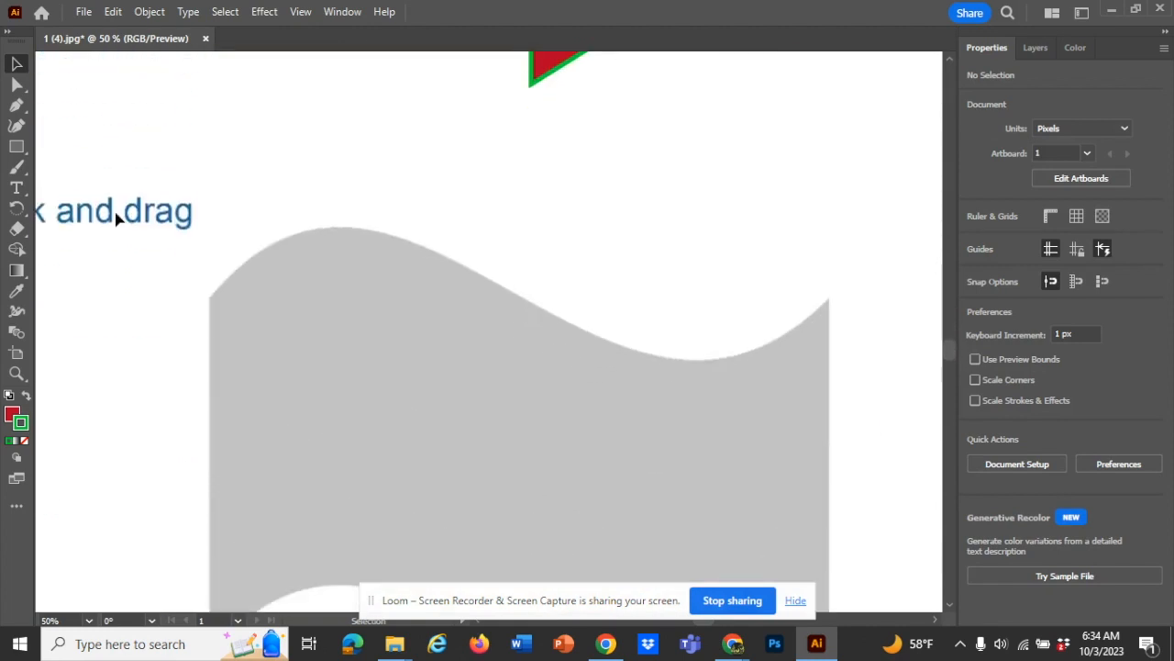
{"action": "scroll", "coordinate": [115, 218], "scroll_direction": "down", "scroll_amount": 5}
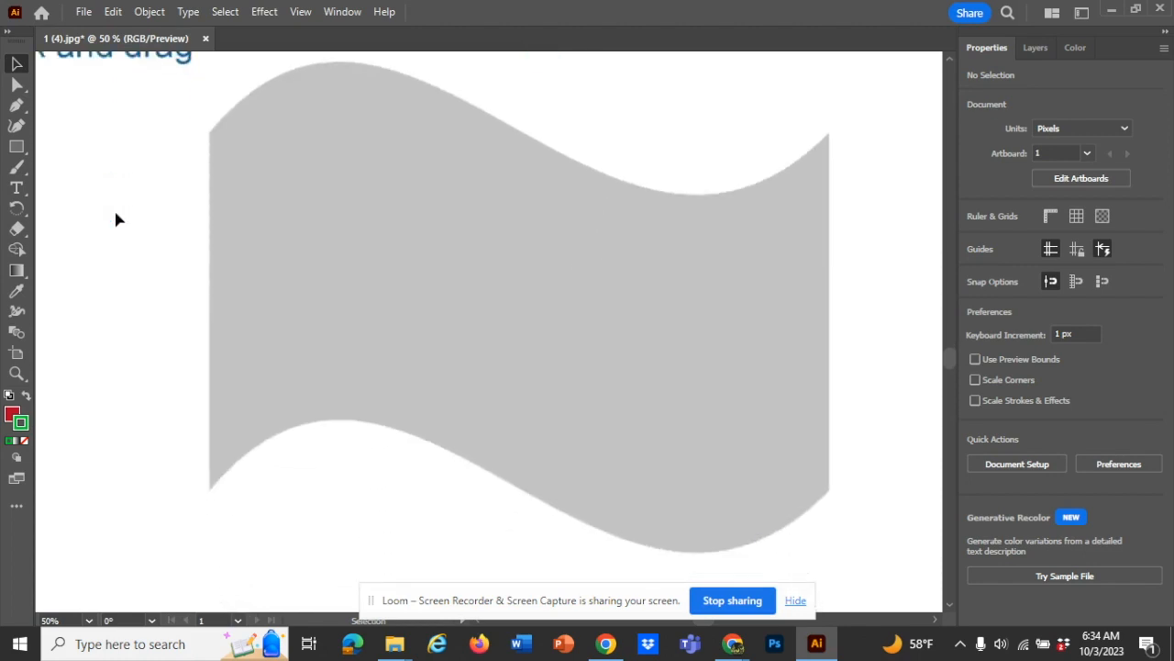
{"action": "scroll", "coordinate": [116, 219], "scroll_direction": "up", "scroll_amount": 4}
{"action": "scroll", "coordinate": [116, 219], "scroll_direction": "down", "scroll_amount": 6}
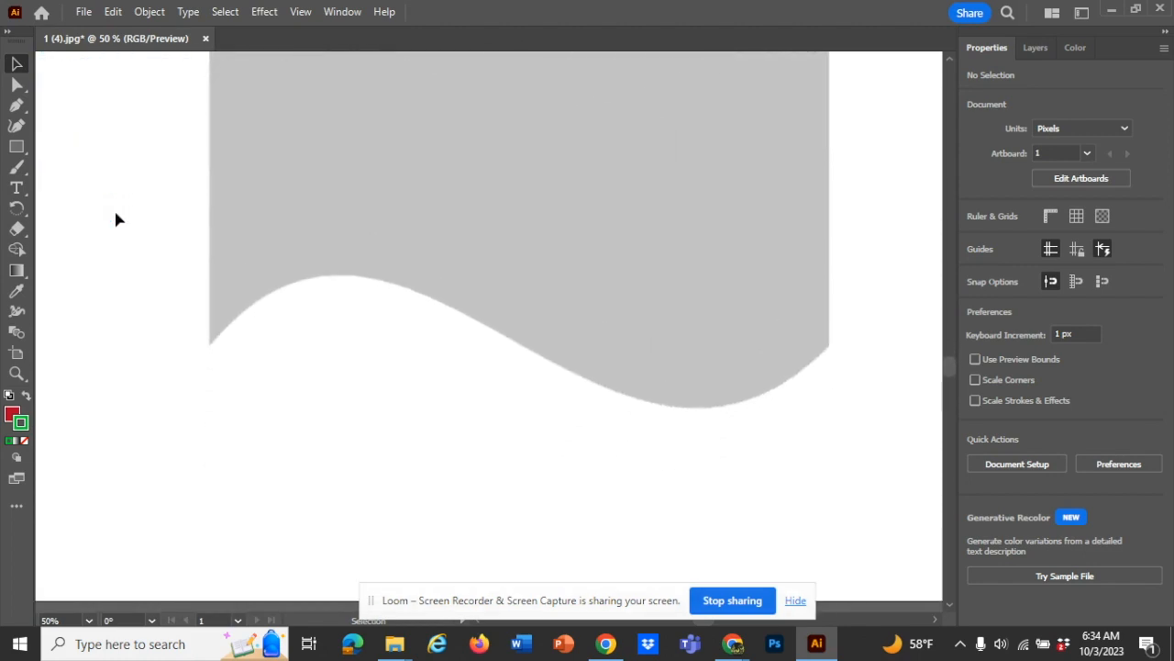
{"action": "scroll", "coordinate": [116, 219], "scroll_direction": "up", "scroll_amount": 3}
{"action": "scroll", "coordinate": [116, 218], "scroll_direction": "up", "scroll_amount": 3}
{"action": "scroll", "coordinate": [116, 218], "scroll_direction": "down", "scroll_amount": 3}
{"action": "scroll", "coordinate": [116, 218], "scroll_direction": "up", "scroll_amount": 2}
{"action": "scroll", "coordinate": [116, 219], "scroll_direction": "down", "scroll_amount": 2}
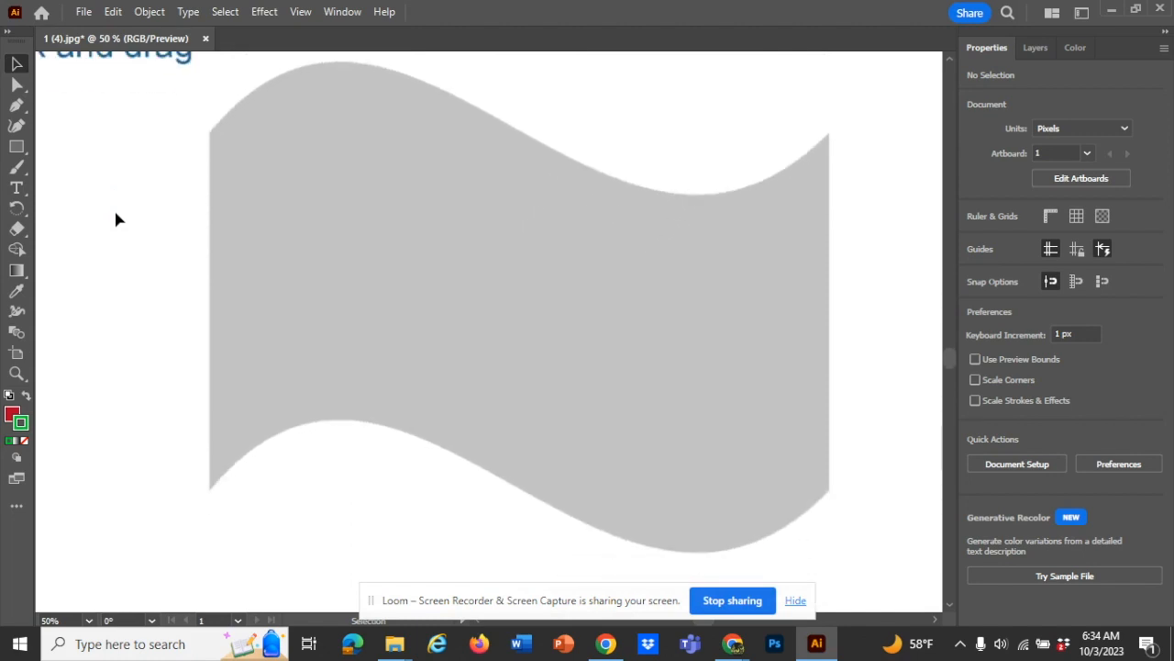
{"action": "key", "text": "space"}
{"action": "left_click_drag", "start_coordinate": [113, 212], "coordinate": [90, 229]}
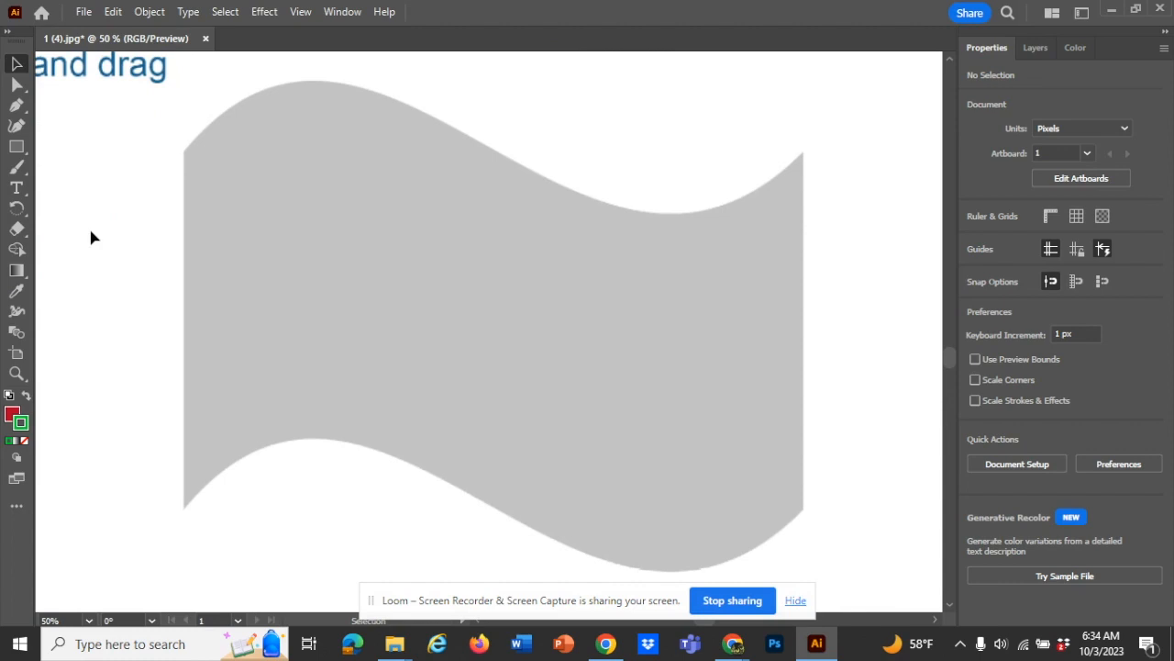
{"action": "left_click", "coordinate": [12, 414]}
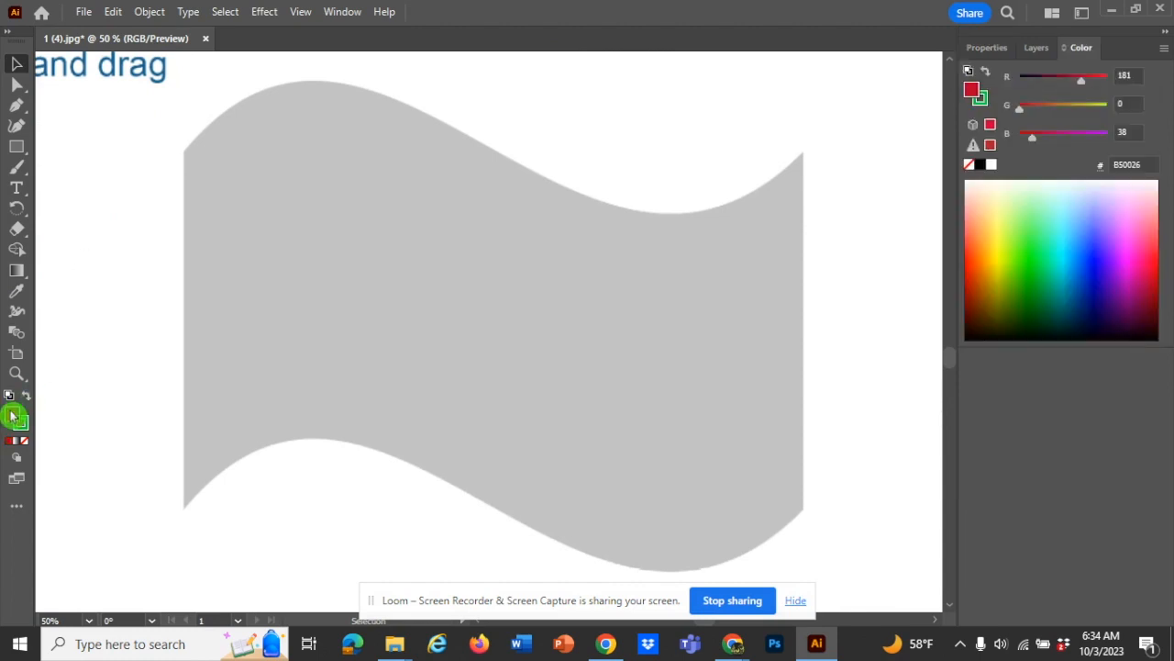
{"action": "left_click", "coordinate": [25, 442]}
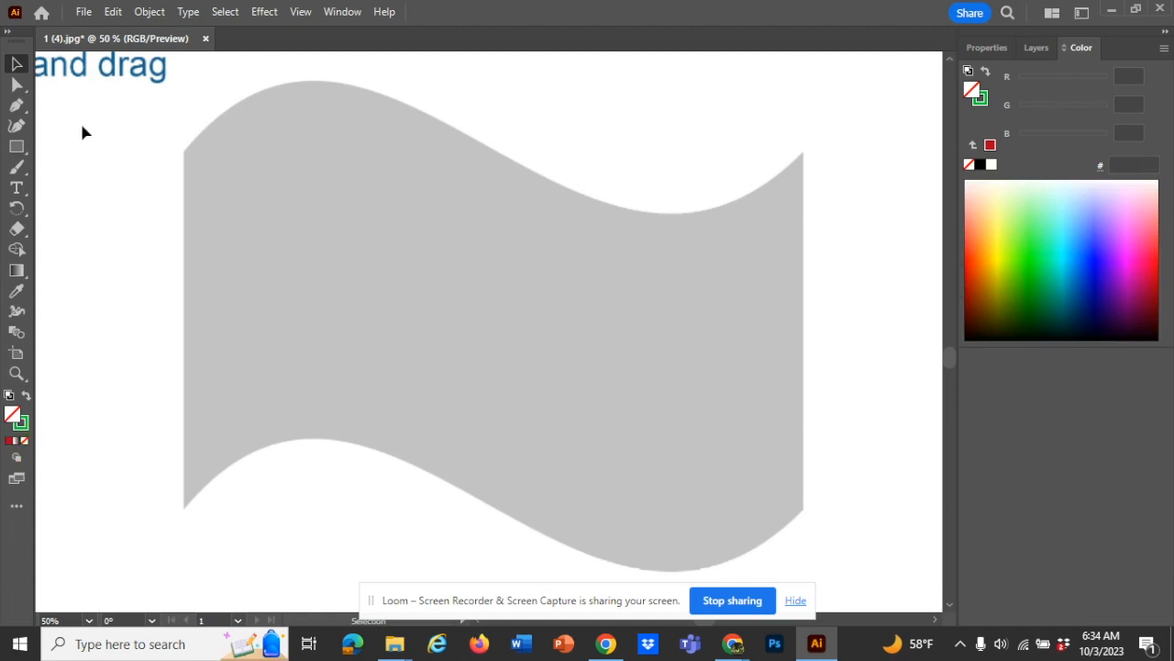
- Draw the flag's straight left edge with the Pen tool from its upper-left corner to its lower-left corner
{"action": "key", "text": "p"}
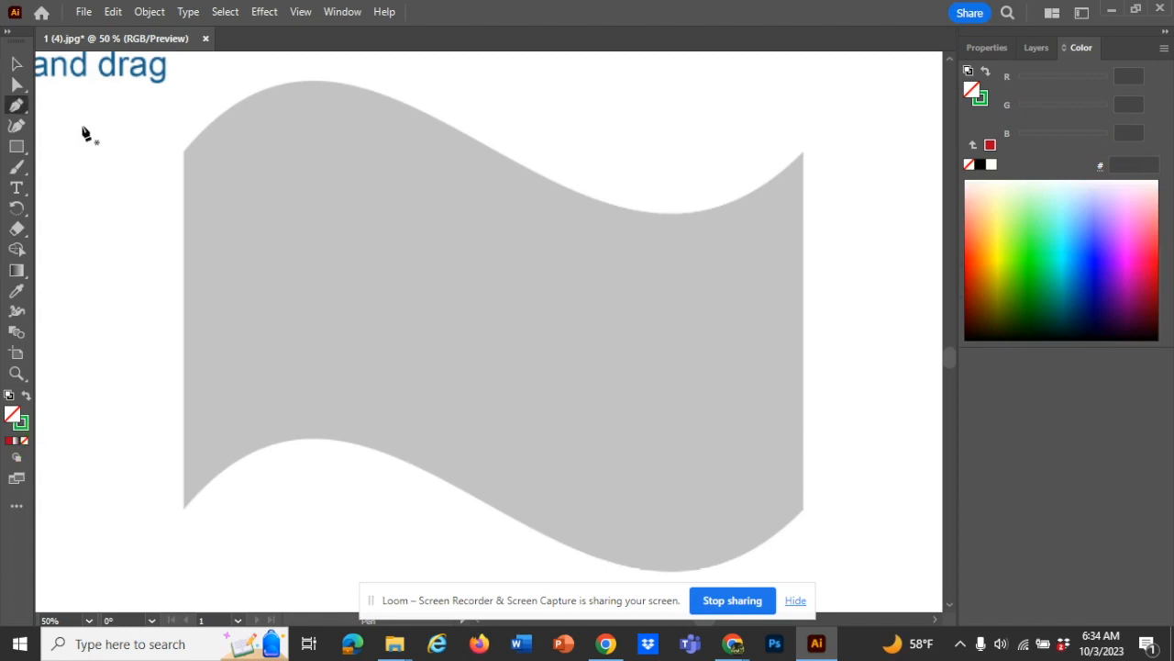
{"action": "left_click", "coordinate": [185, 151]}
{"action": "left_click", "coordinate": [184, 508]}
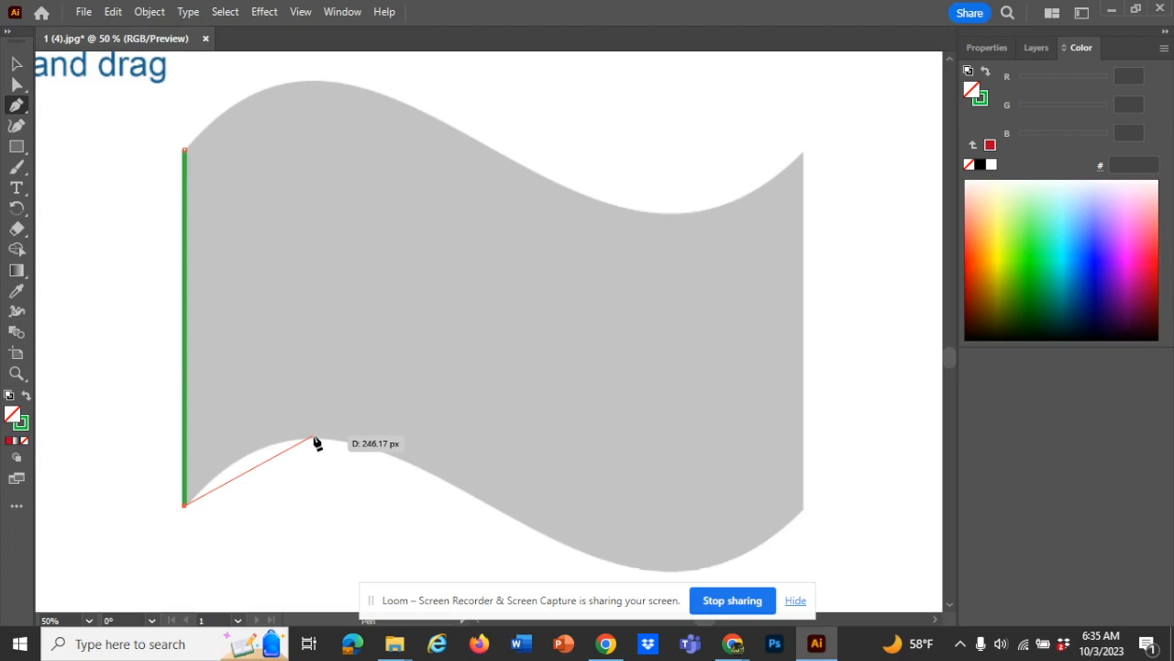
{"action": "left_click_drag", "start_coordinate": [314, 436], "coordinate": [383, 436]}
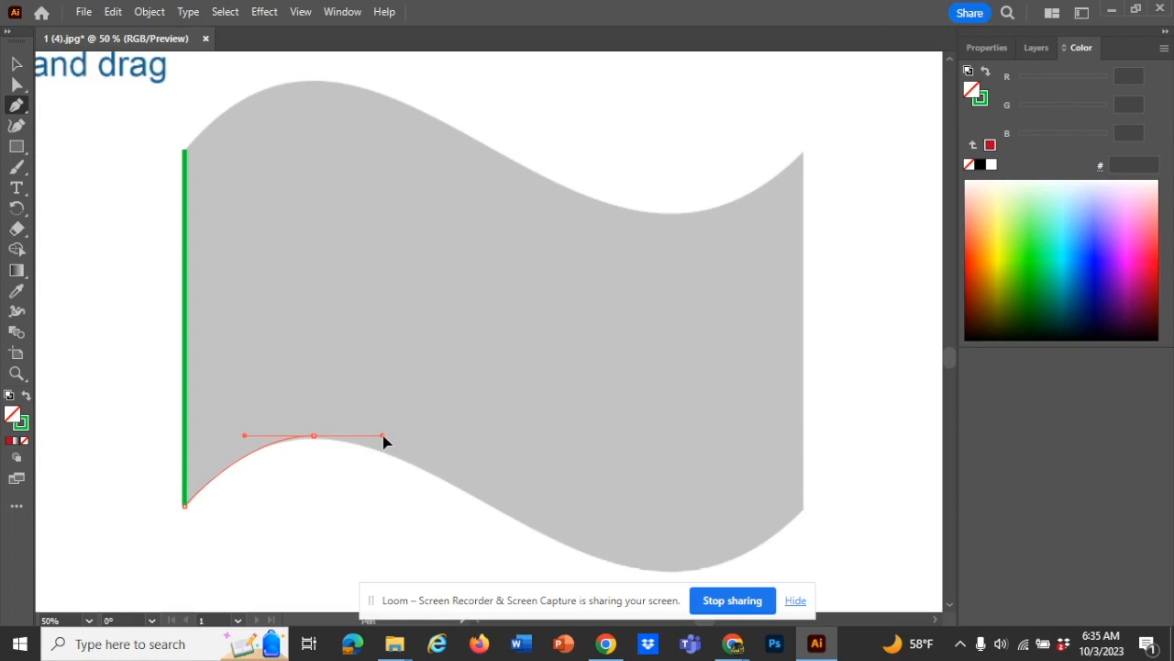
{"action": "mouse_move", "coordinate": [382, 436]}
{"action": "left_mouse_down"}
{"action": "mouse_move", "coordinate": [372, 426]}
{"action": "mouse_move", "coordinate": [379, 440]}
{"action": "mouse_move", "coordinate": [296, 461]}
{"action": "mouse_move", "coordinate": [259, 451]}
{"action": "mouse_move", "coordinate": [220, 482]}
{"action": "mouse_move", "coordinate": [243, 454]}
{"action": "left_mouse_up"}
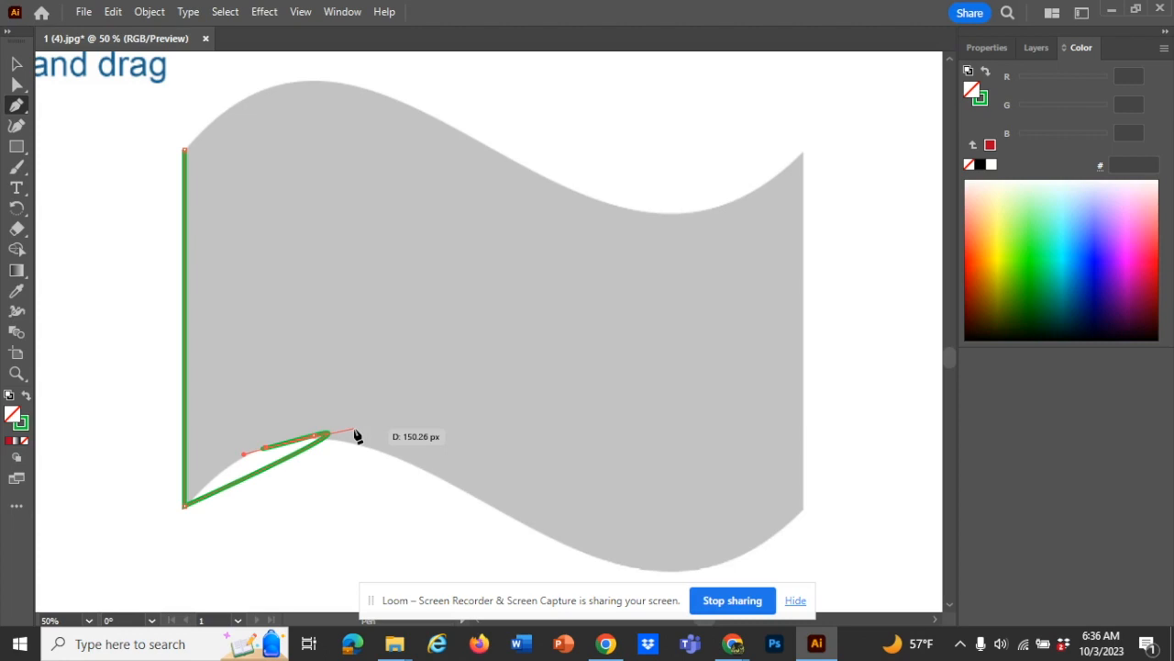
{"action": "left_click_drag", "start_coordinate": [356, 436], "coordinate": [355, 437]}
{"action": "key", "text": "ctrl+z"}
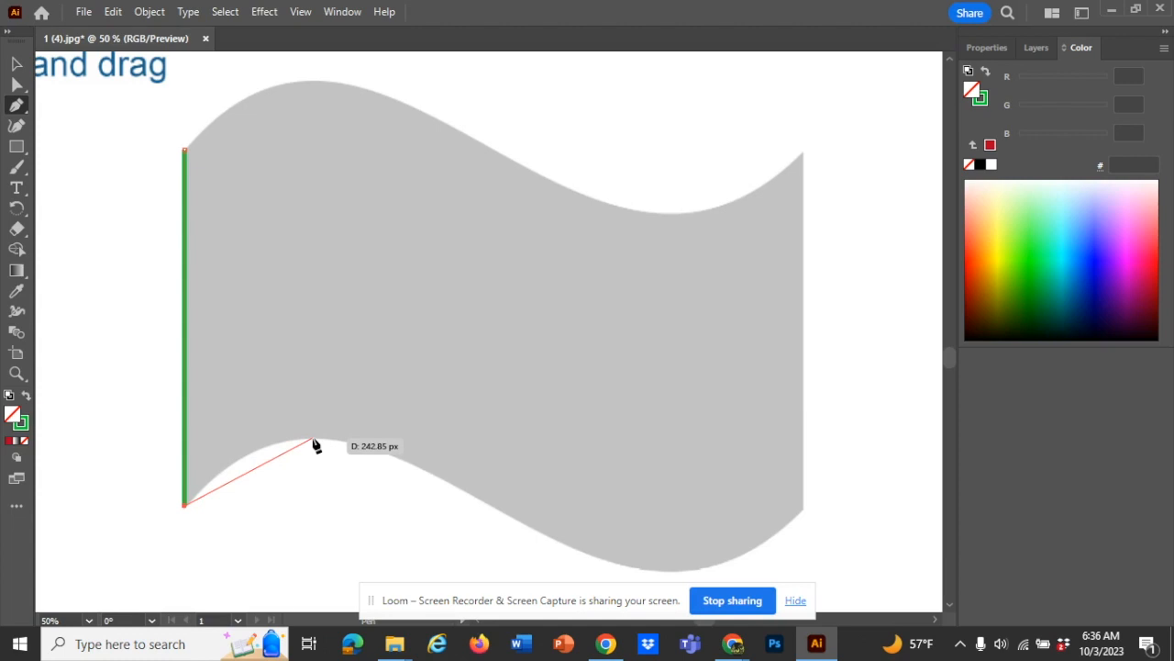
{"action": "right_click", "coordinate": [315, 445]}
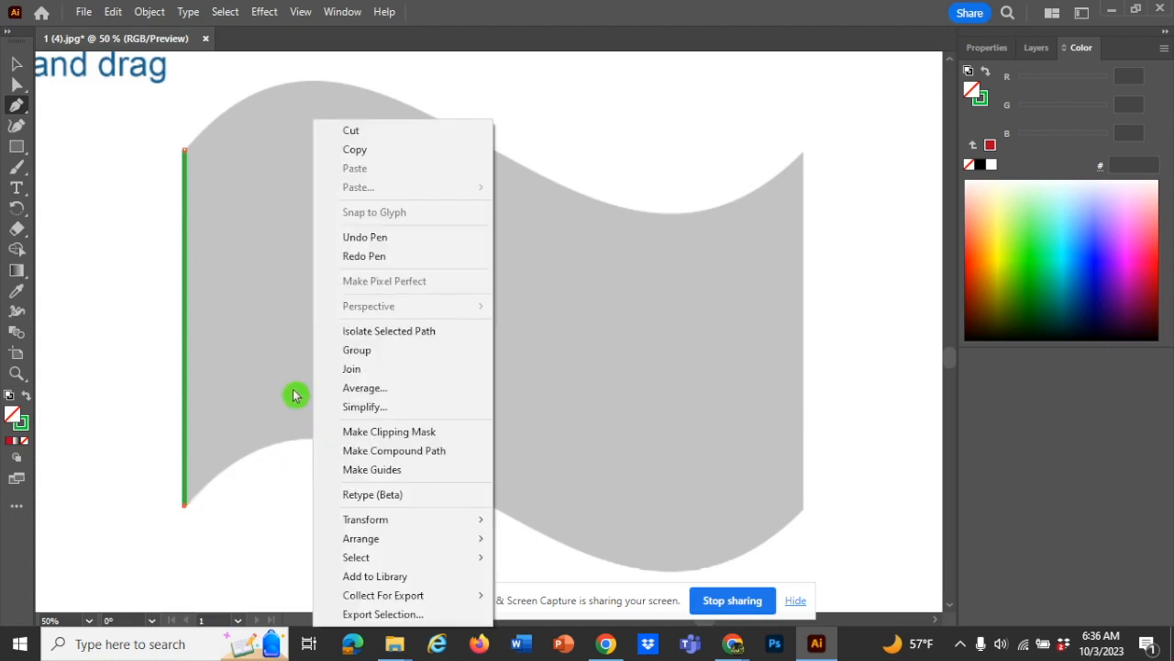
{"action": "left_click", "coordinate": [305, 431]}
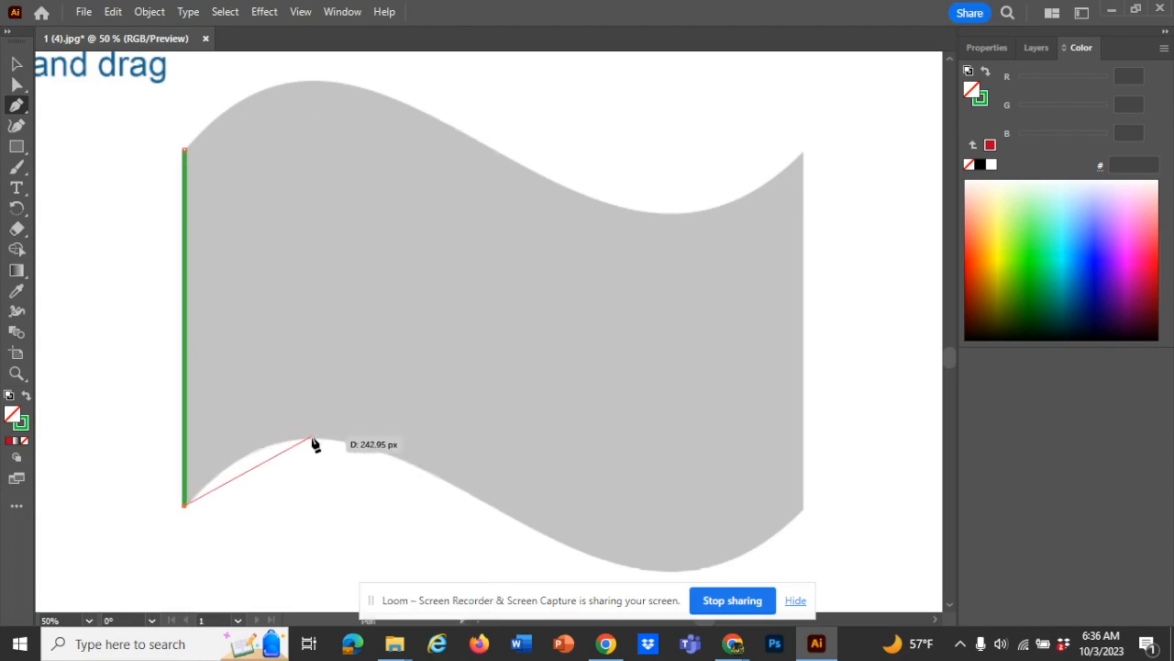
- Trace the flag's wavy lower edge with smooth anchors at the crest and trough, ending at the lower-right corner
{"action": "left_click", "coordinate": [314, 444], "text": "ctrl"}
{"action": "left_click_drag", "start_coordinate": [313, 438], "coordinate": [393, 441]}
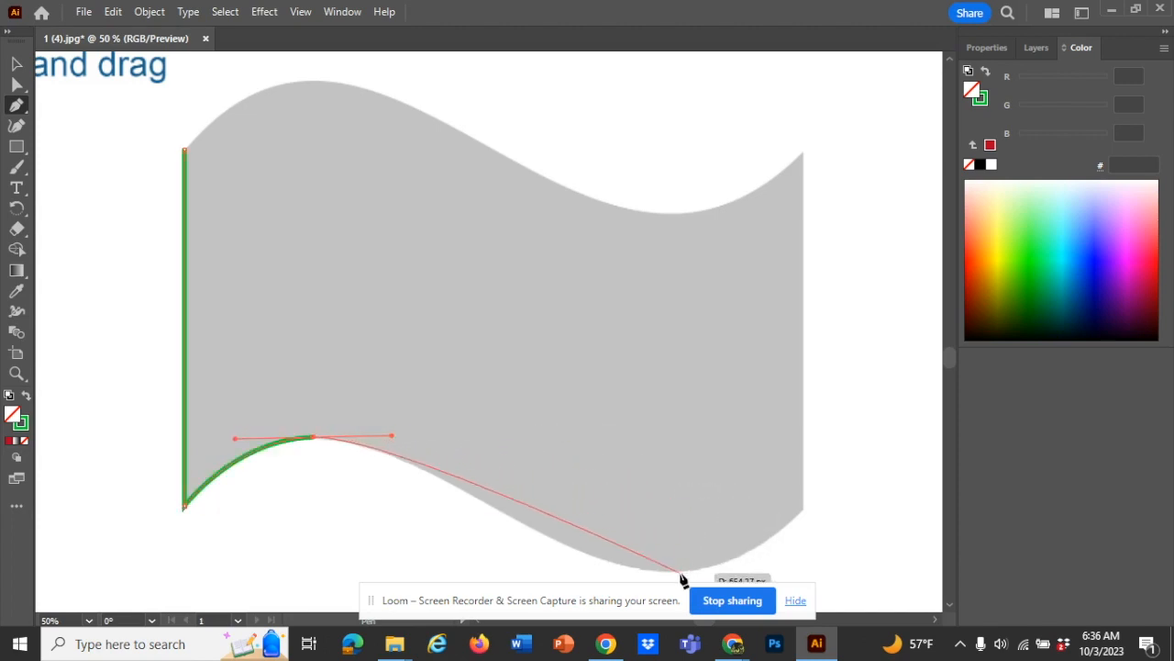
{"action": "left_click_drag", "start_coordinate": [668, 570], "coordinate": [755, 570]}
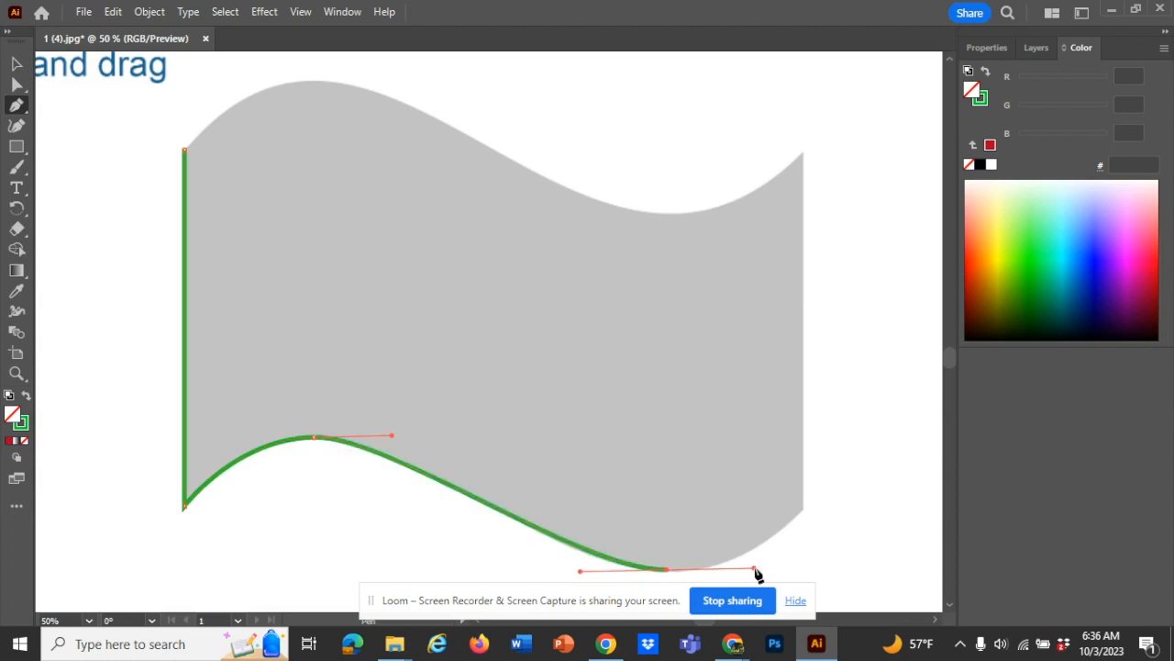
{"action": "left_click", "coordinate": [801, 509]}
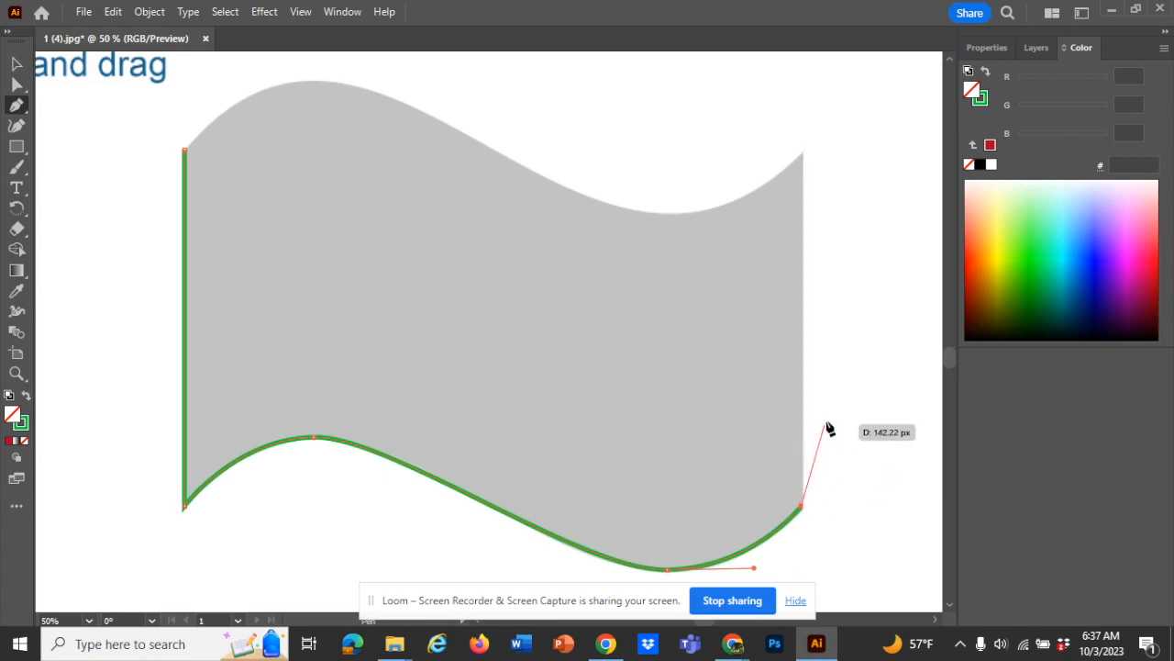
- Trace the flag's straight right edge and wavy upper edge with smooth anchors, closing the path at the upper-left corner
{"action": "left_click", "coordinate": [803, 152]}
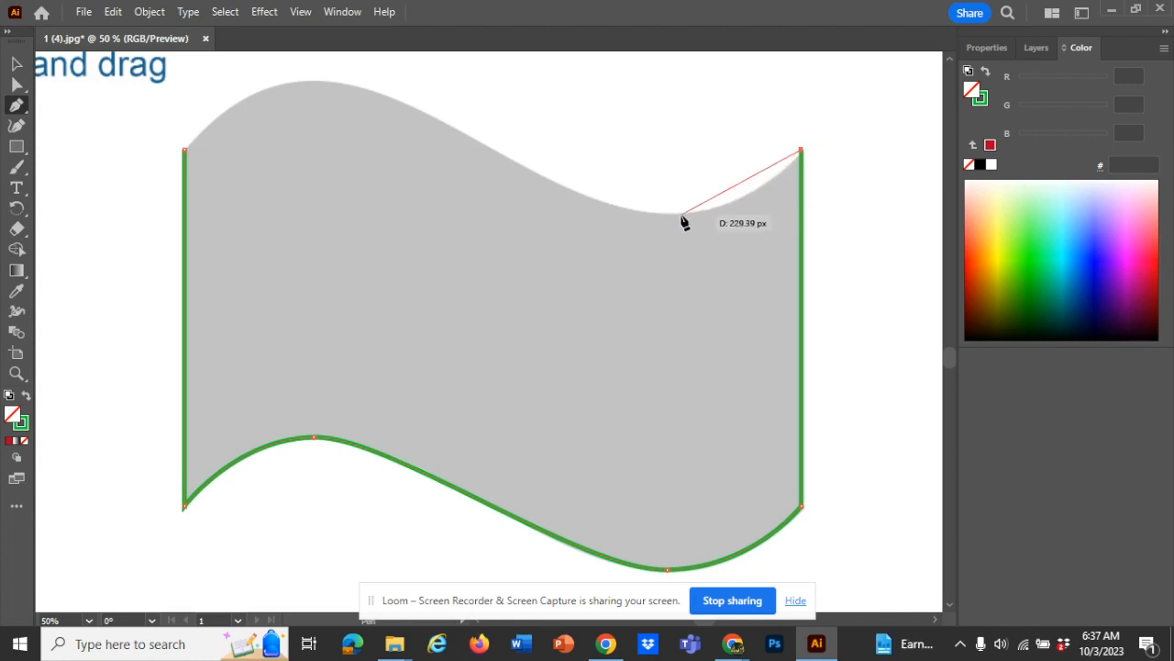
{"action": "left_click_drag", "start_coordinate": [681, 215], "coordinate": [598, 222]}
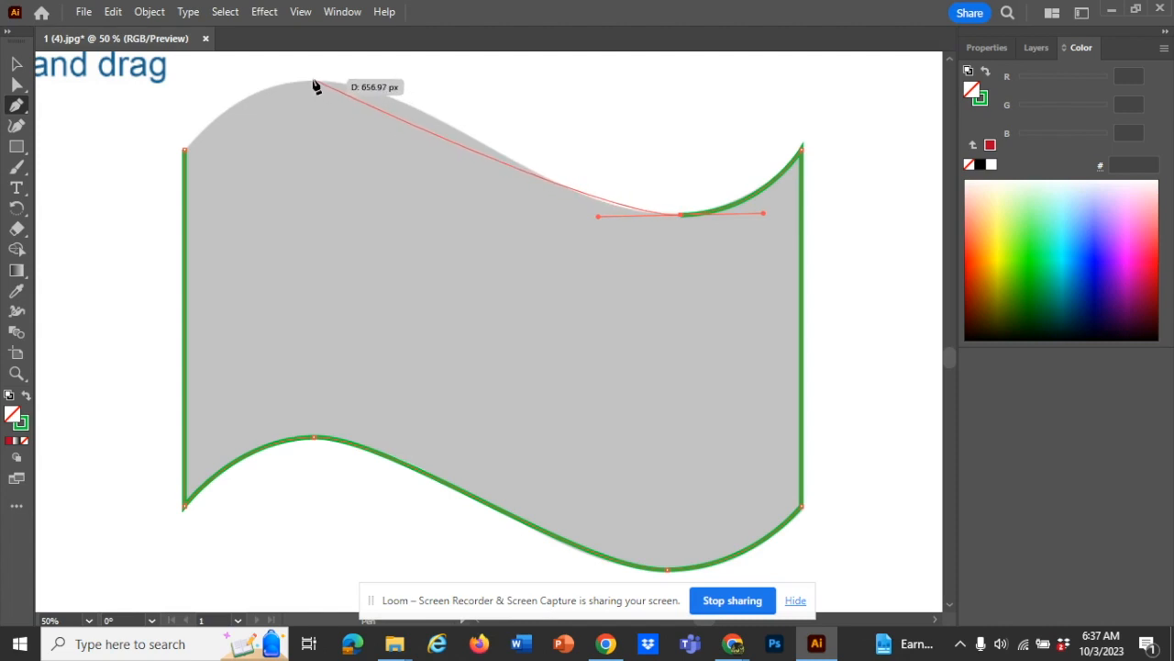
{"action": "left_click_drag", "start_coordinate": [313, 82], "coordinate": [237, 85]}
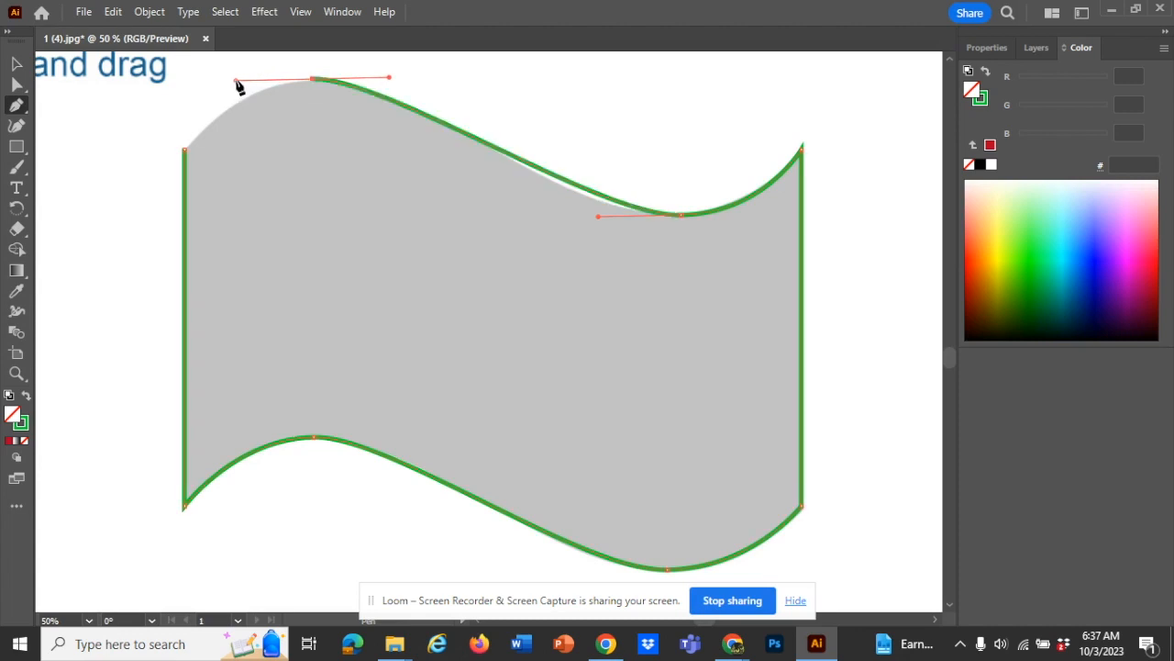
{"action": "left_click", "coordinate": [184, 150]}
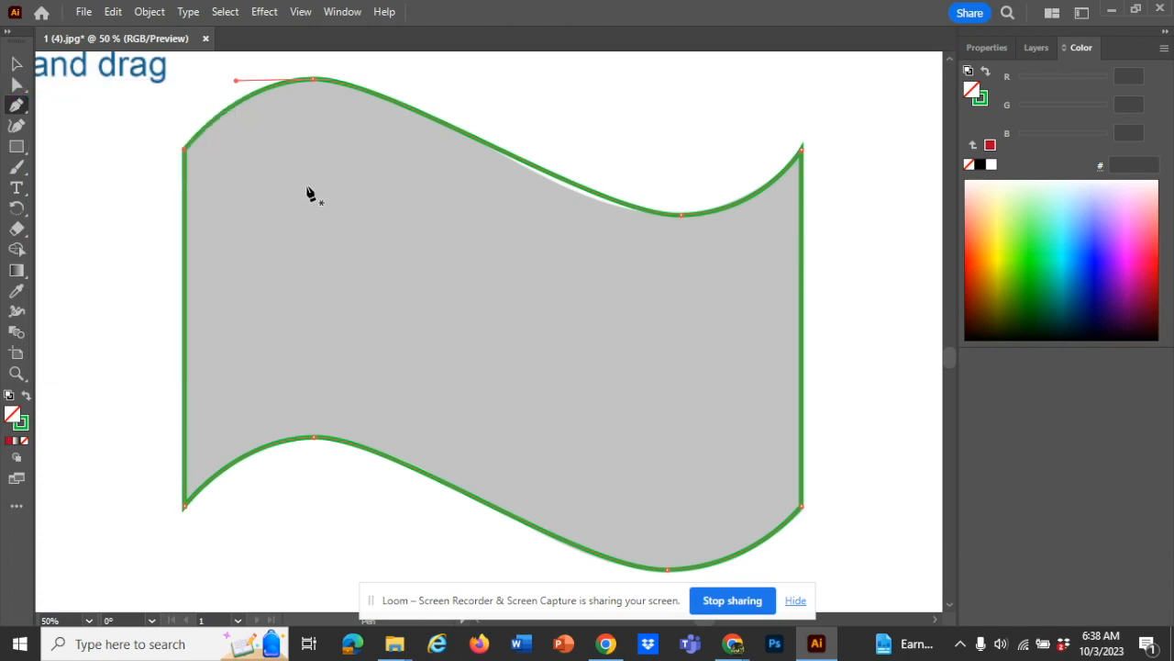
- Move the upper edge's trough anchor slightly left with Direct Selection and lengthen its left handle to fit the grey flag
{"action": "key", "text": "a"}
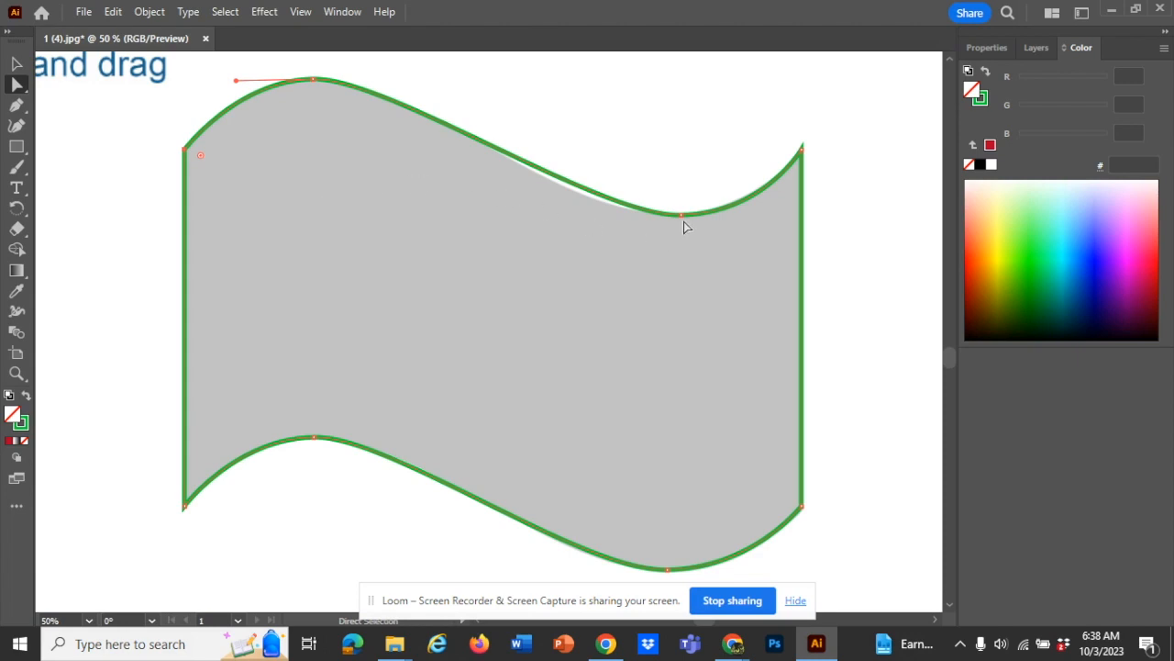
{"action": "left_click_drag", "start_coordinate": [684, 219], "coordinate": [684, 221]}
{"action": "mouse_move", "coordinate": [680, 218]}
{"action": "left_mouse_down"}
{"action": "mouse_move", "coordinate": [643, 229]}
{"action": "mouse_move", "coordinate": [677, 231]}
{"action": "mouse_move", "coordinate": [673, 217]}
{"action": "mouse_move", "coordinate": [624, 211]}
{"action": "mouse_move", "coordinate": [677, 220]}
{"action": "left_mouse_up"}
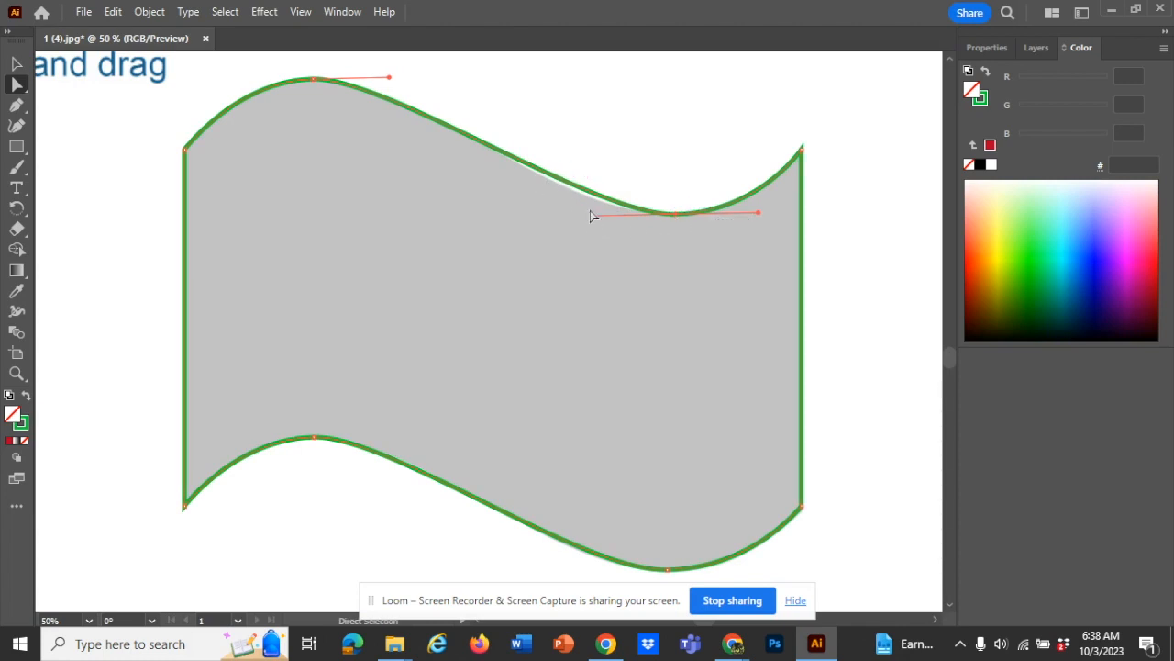
{"action": "left_click_drag", "start_coordinate": [591, 217], "coordinate": [567, 220]}
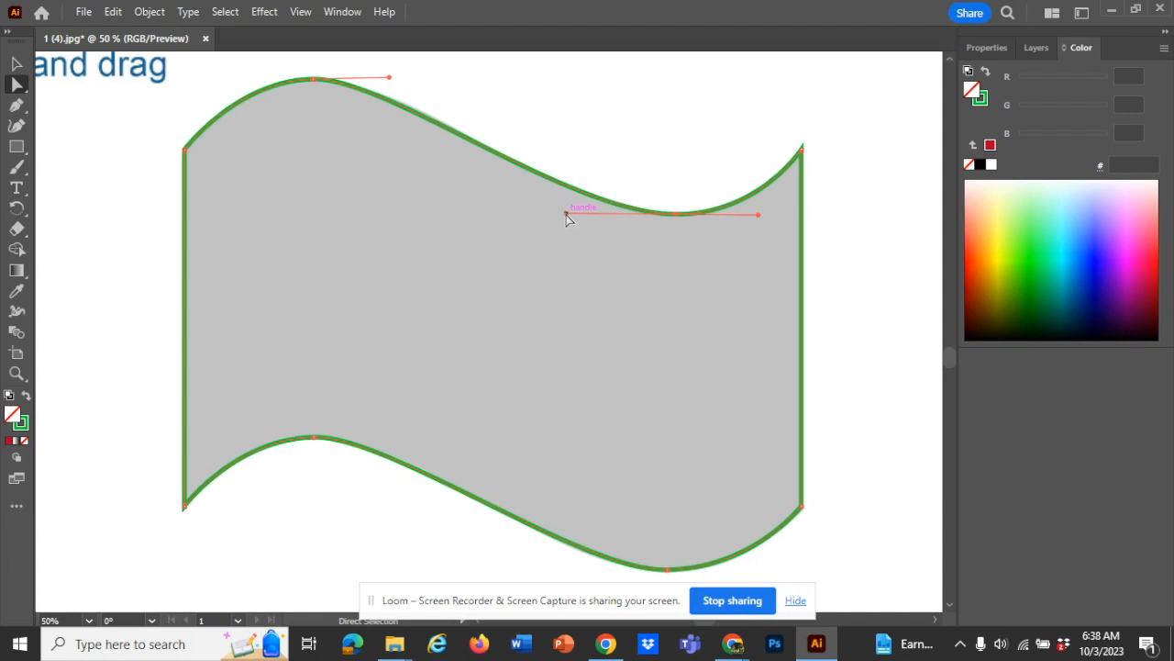
- Remove the flag path's green stroke, leaving its bare outline over the grey shape
{"action": "scroll", "coordinate": [566, 364], "scroll_direction": "down", "scroll_amount": 5}
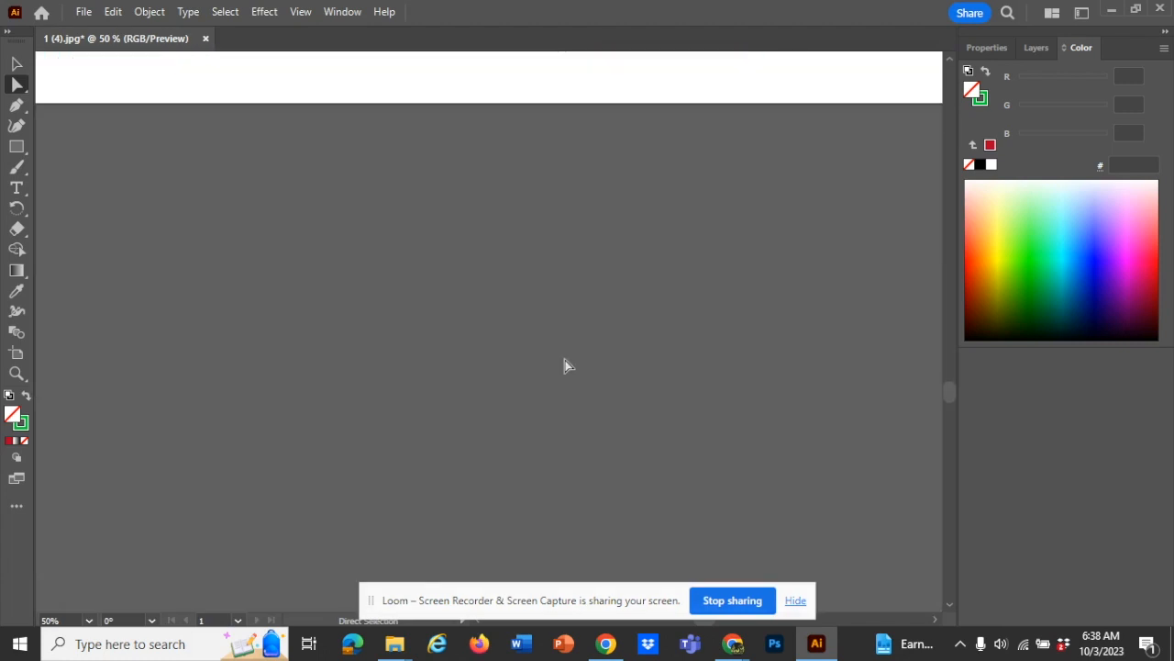
{"action": "scroll", "coordinate": [566, 364], "scroll_direction": "up", "scroll_amount": 3}
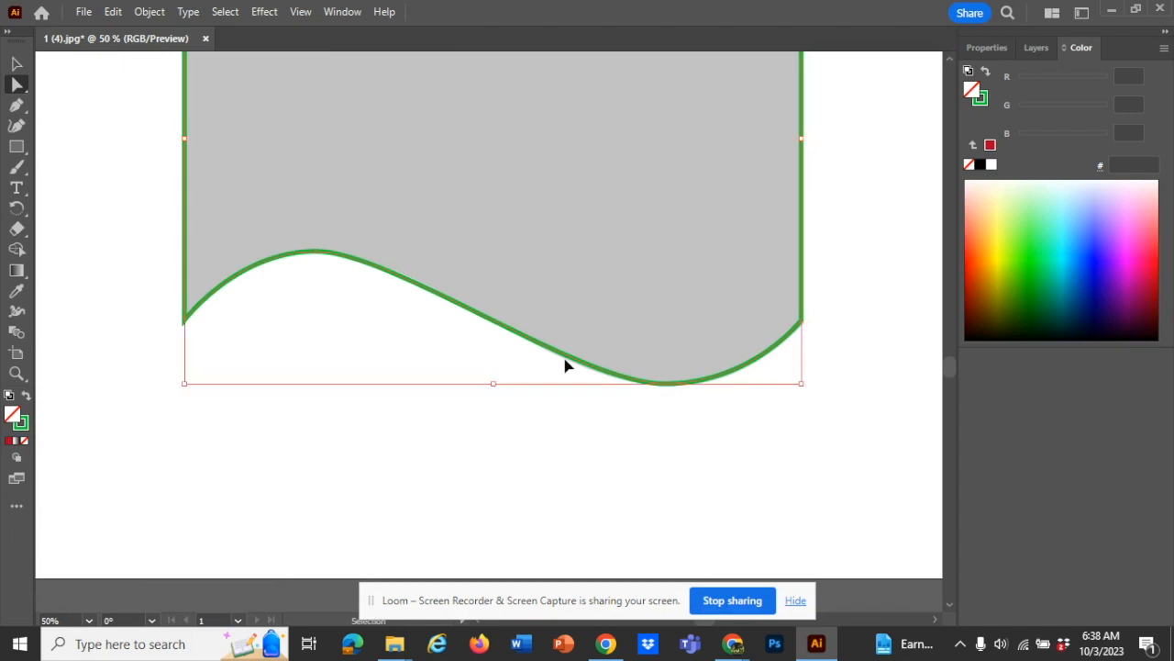
{"action": "key", "text": "ctrl+="}
{"action": "scroll", "coordinate": [566, 365], "scroll_direction": "up", "scroll_amount": 3}
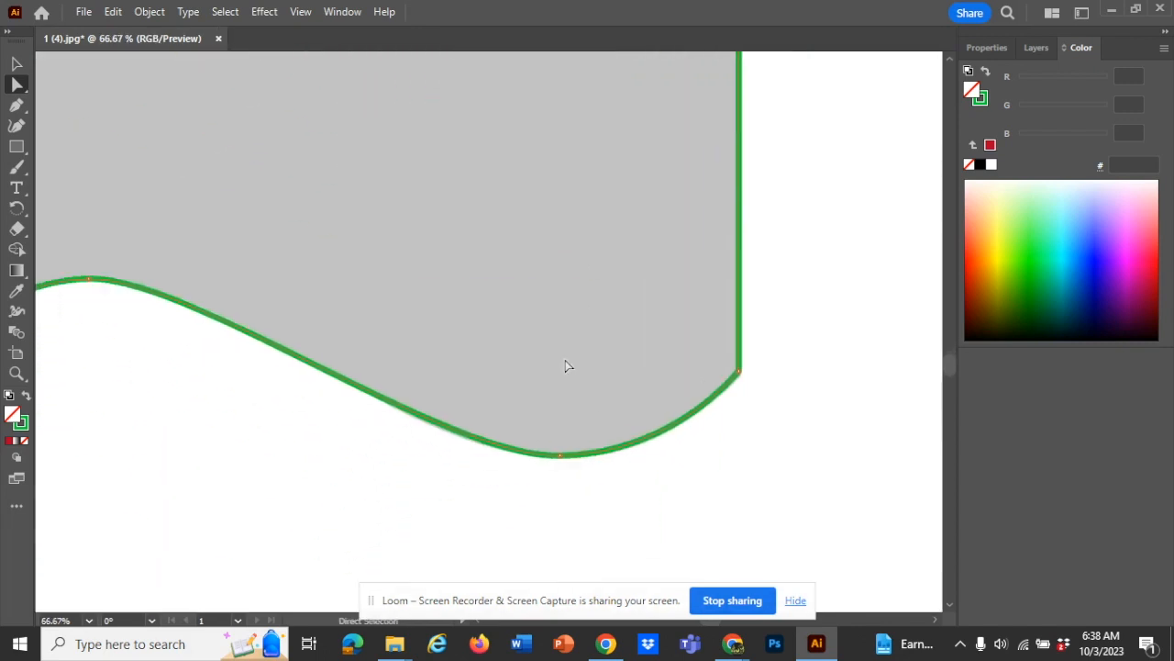
{"action": "scroll", "coordinate": [566, 365], "scroll_direction": "left", "scroll_amount": 3}
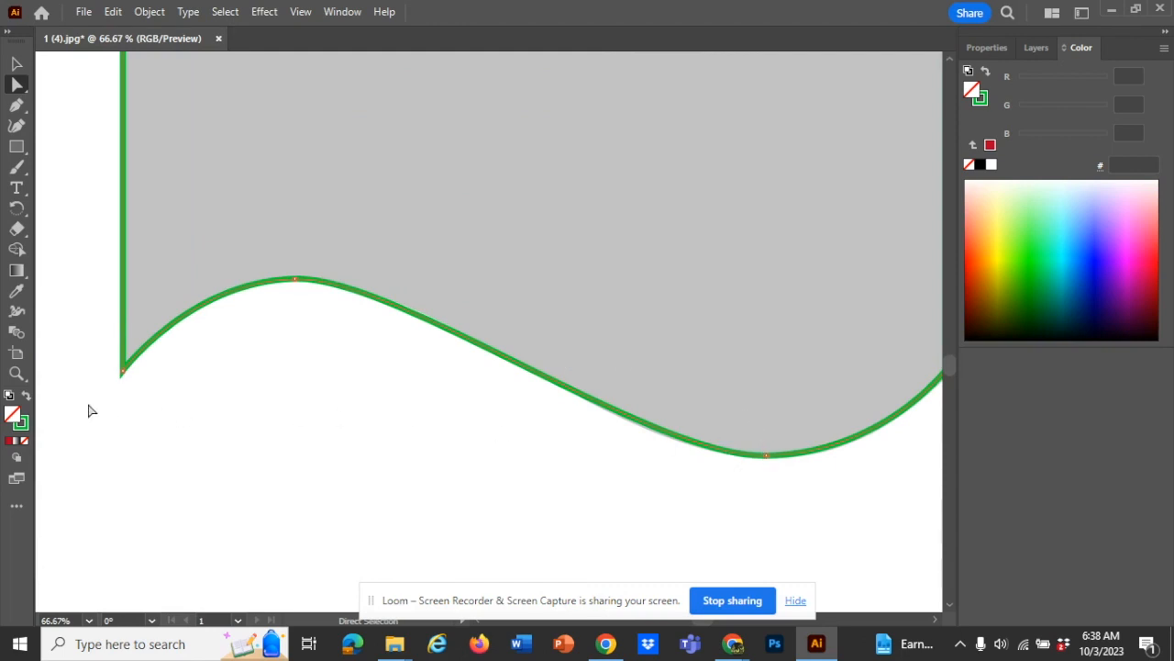
{"action": "left_click", "coordinate": [35, 420]}
{"action": "double_click", "coordinate": [24, 418]}
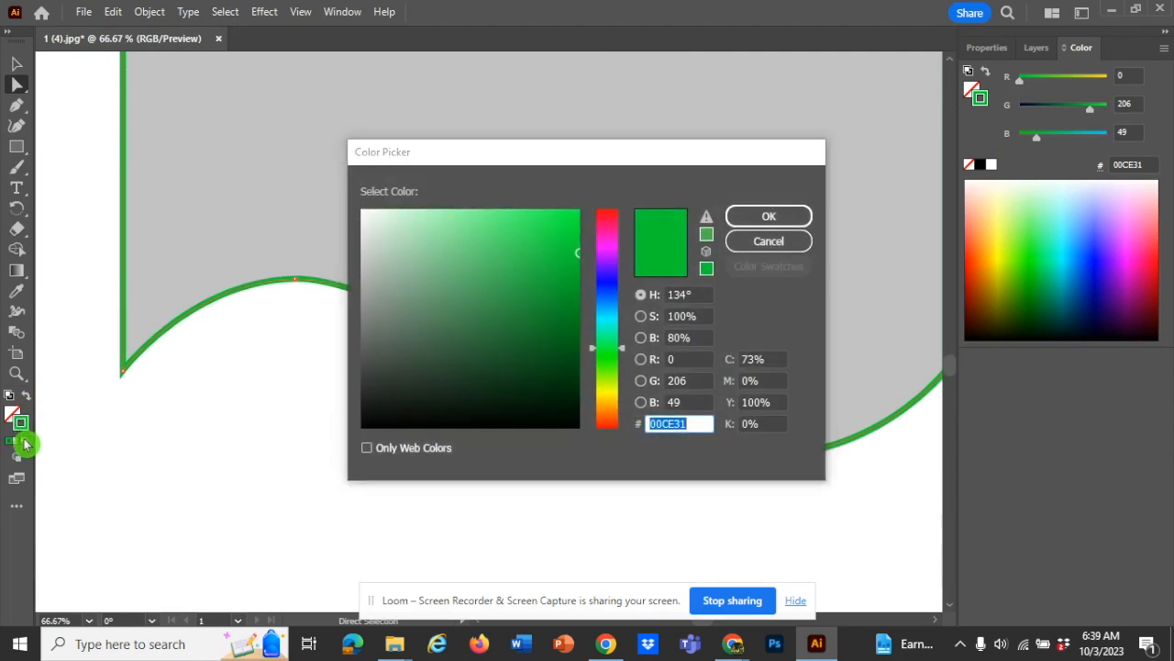
{"action": "left_click", "coordinate": [780, 218]}
{"action": "left_click", "coordinate": [775, 246]}
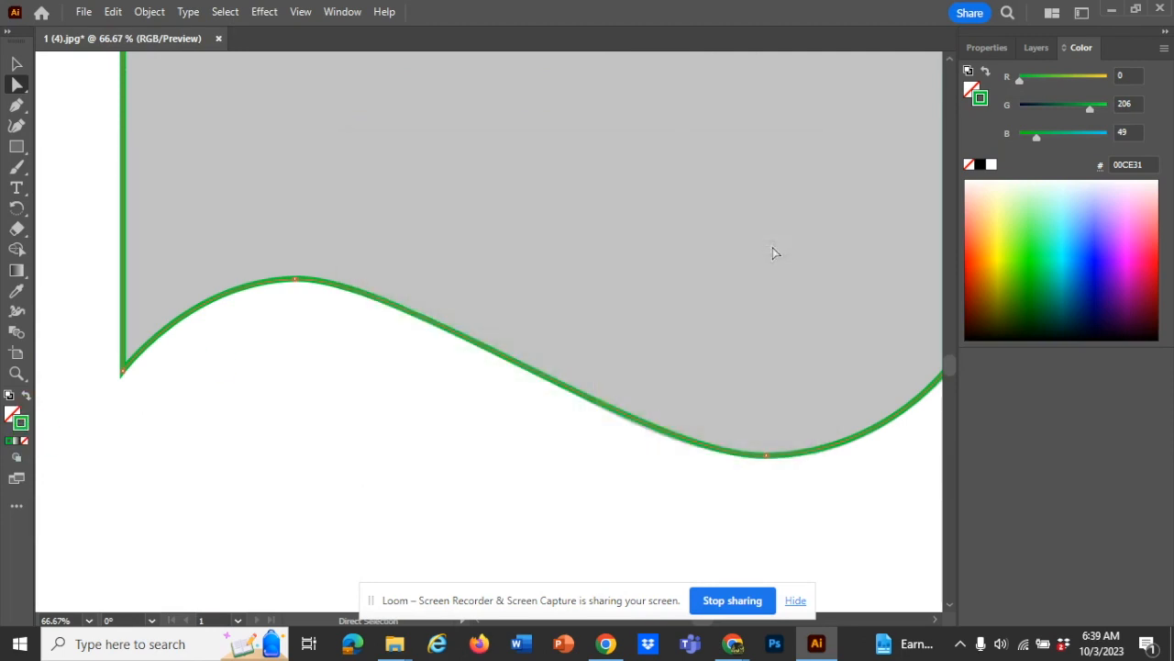
{"action": "left_click", "coordinate": [23, 442]}
{"action": "left_click", "coordinate": [24, 441]}
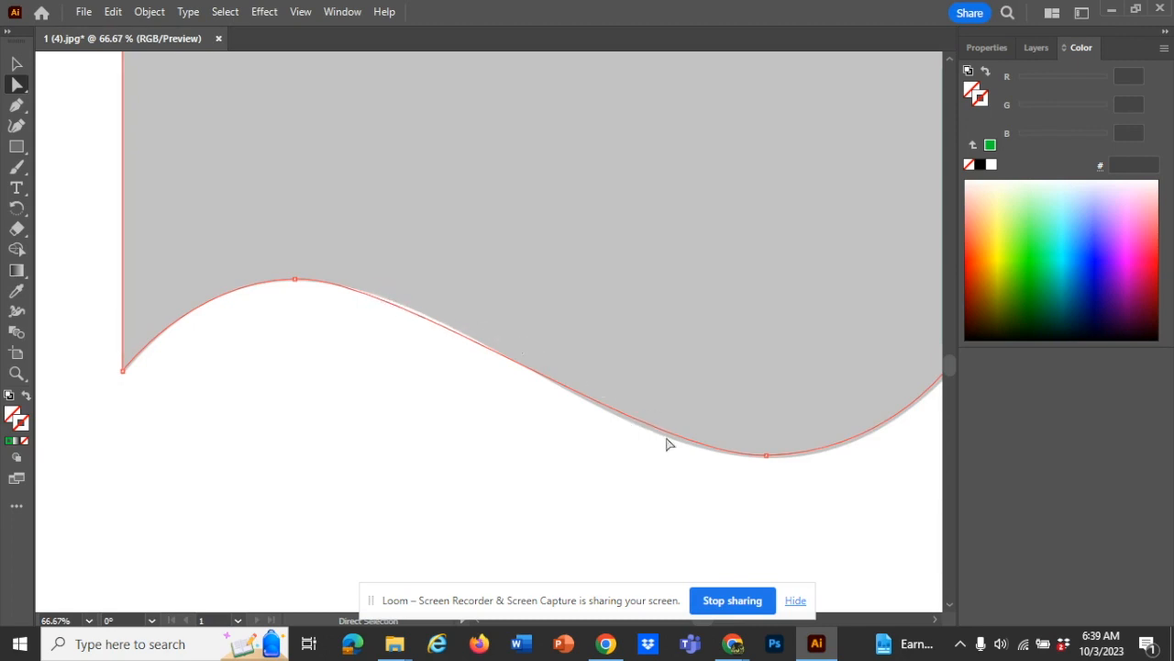
- Lengthen the lower edge's right crest handle and left trough handle with Direct Selection to fit the grey flag's curve
{"action": "left_click", "coordinate": [764, 456]}
{"action": "left_click", "coordinate": [296, 282]}
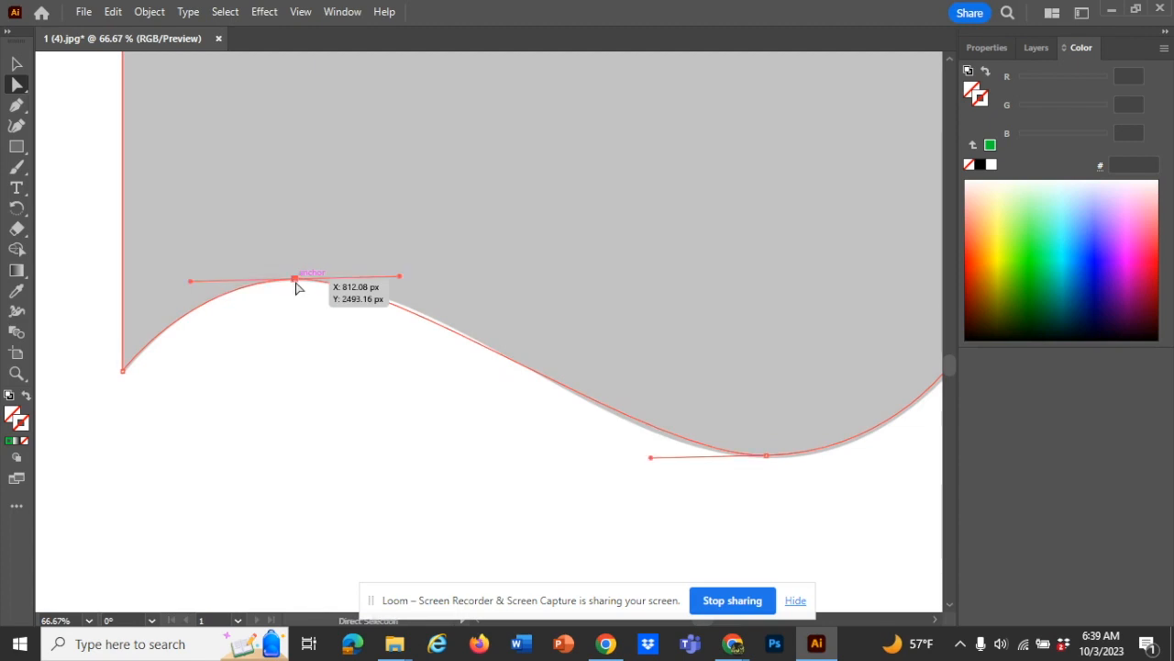
{"action": "left_click_drag", "start_coordinate": [402, 279], "coordinate": [432, 286]}
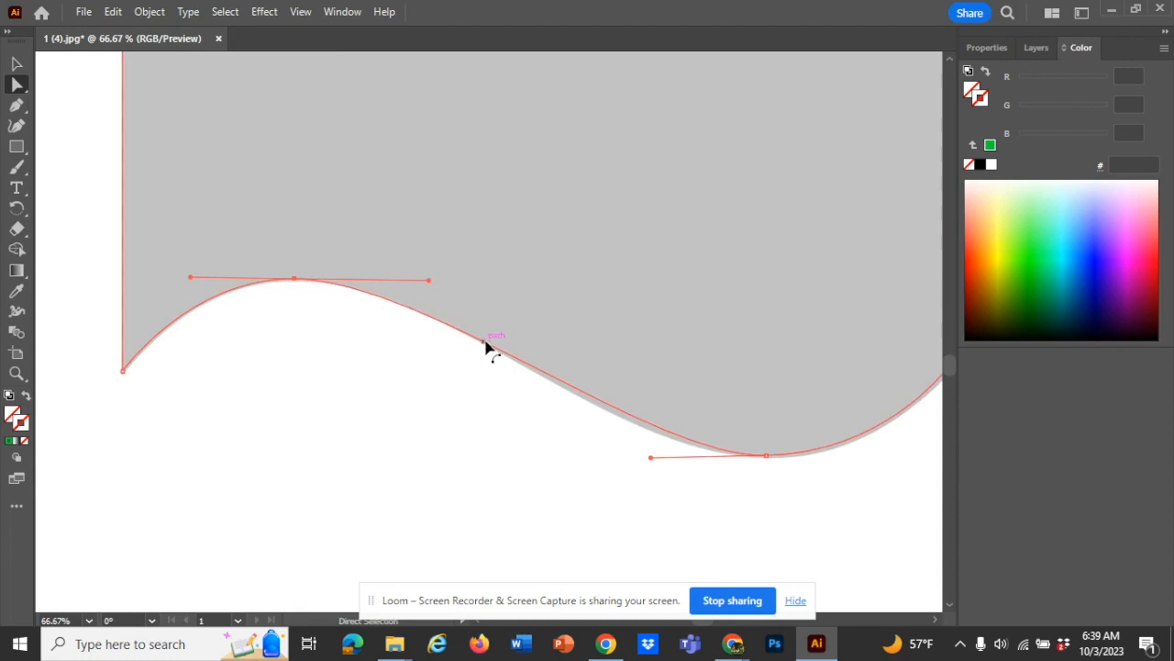
{"action": "scroll", "coordinate": [563, 438], "scroll_direction": "right", "scroll_amount": 5}
{"action": "scroll", "coordinate": [563, 438], "scroll_direction": "left", "scroll_amount": 2}
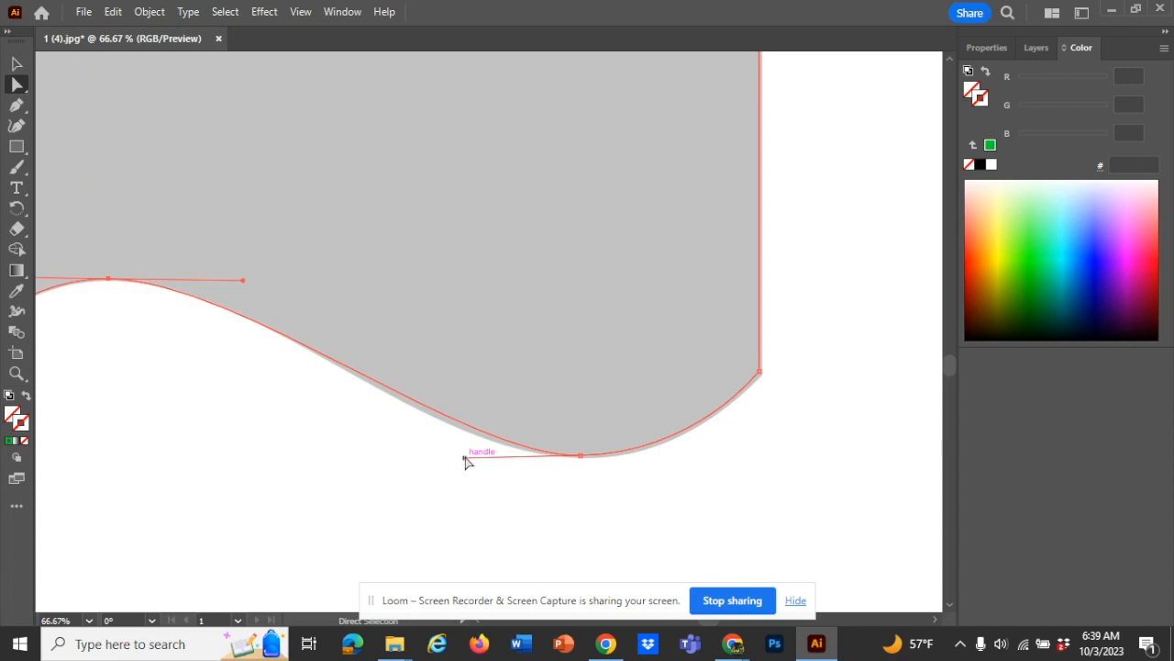
{"action": "left_click_drag", "start_coordinate": [465, 461], "coordinate": [435, 462]}
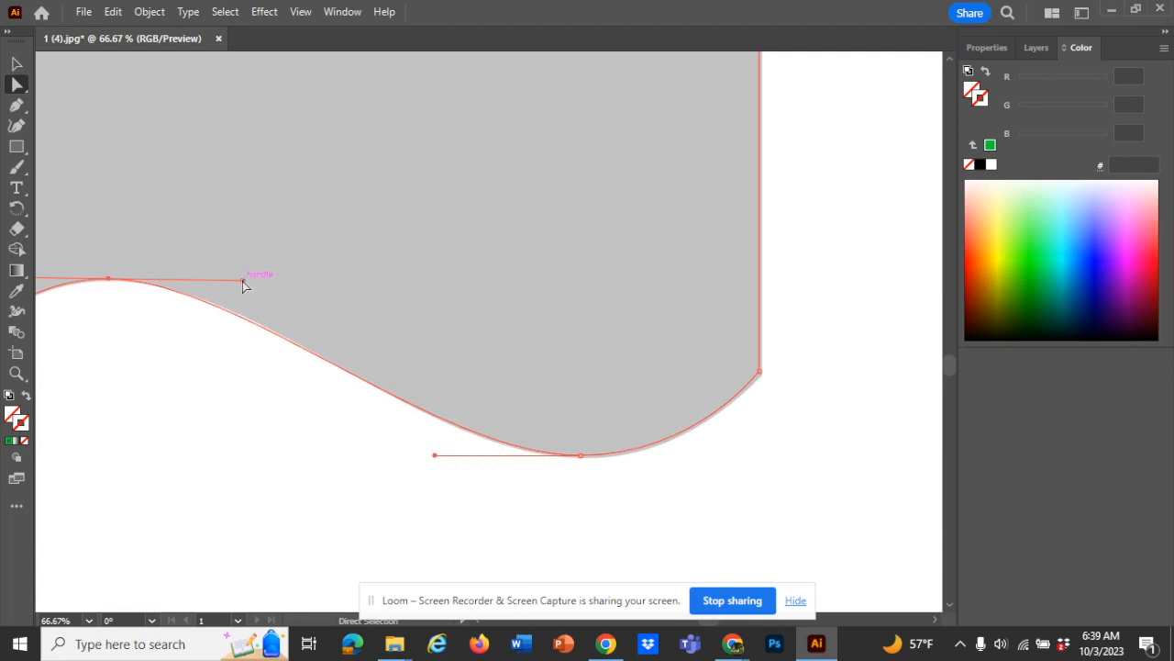
{"action": "left_click_drag", "start_coordinate": [244, 283], "coordinate": [248, 285]}
- Fit the upper edge to the grey flag by lengthening the trough's left handle, nudging the crest anchor down-left and extending its right handle
{"action": "scroll", "coordinate": [570, 368], "scroll_direction": "up", "scroll_amount": 5}
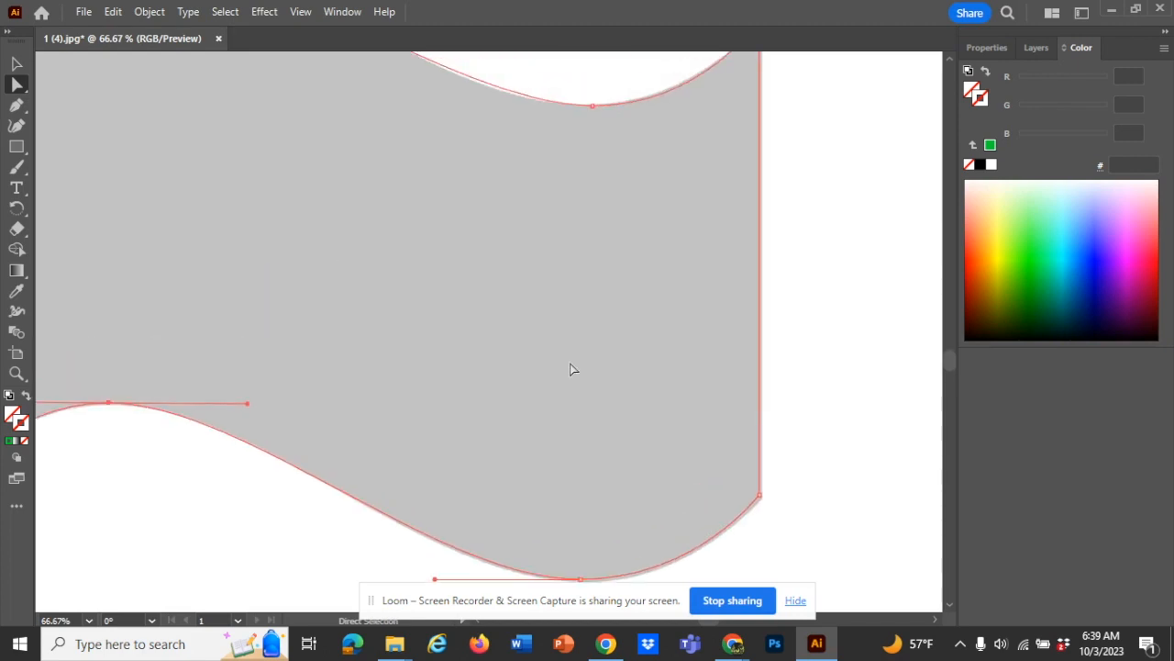
{"action": "left_click", "coordinate": [591, 252]}
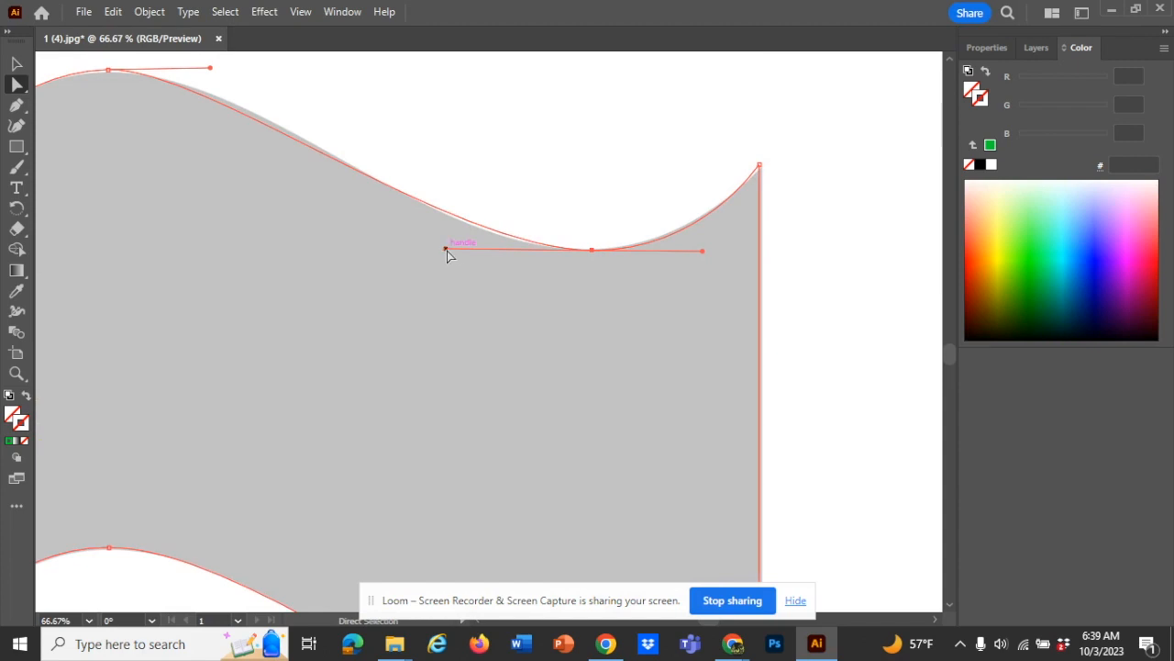
{"action": "left_click_drag", "start_coordinate": [446, 249], "coordinate": [430, 250]}
{"action": "scroll", "coordinate": [430, 250], "scroll_direction": "left", "scroll_amount": 6}
{"action": "scroll", "coordinate": [428, 250], "scroll_direction": "right", "scroll_amount": 1}
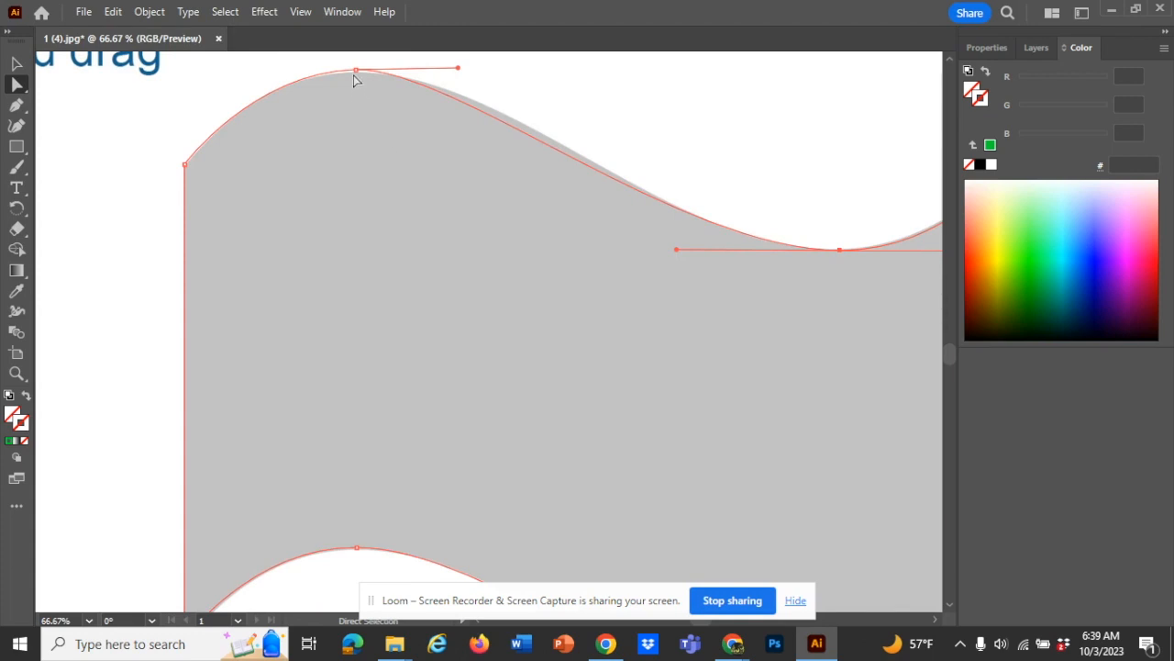
{"action": "left_click", "coordinate": [354, 72]}
{"action": "left_click_drag", "start_coordinate": [353, 72], "coordinate": [352, 75]}
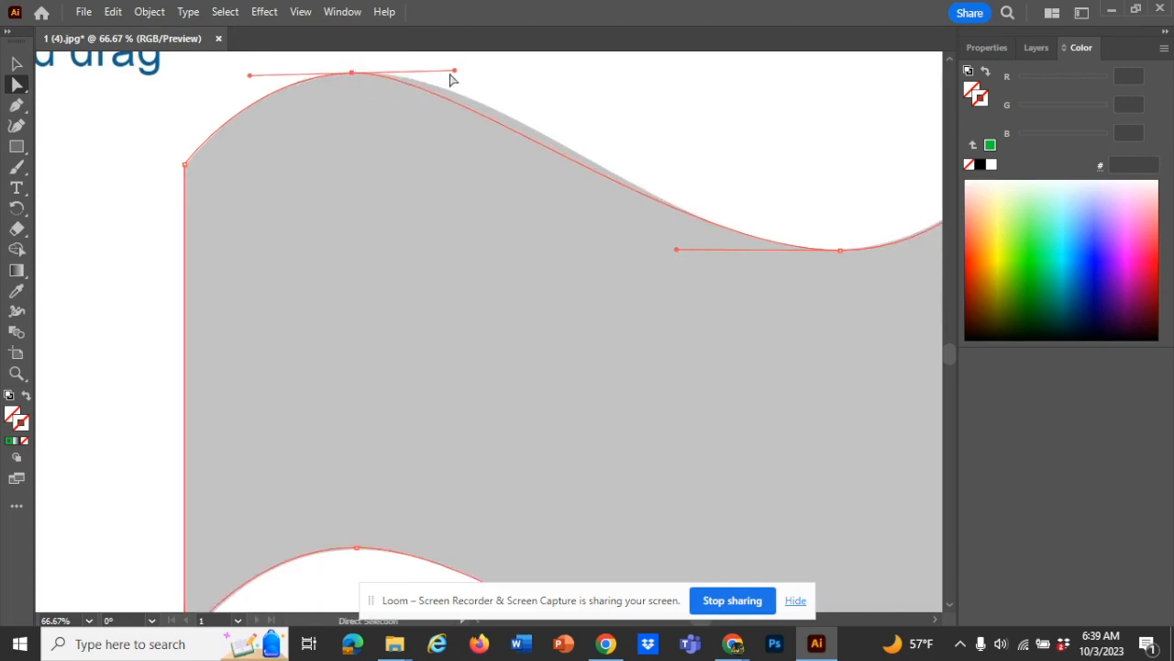
{"action": "left_click_drag", "start_coordinate": [454, 73], "coordinate": [492, 65]}
{"action": "scroll", "coordinate": [624, 122], "scroll_direction": "right", "scroll_amount": 3}
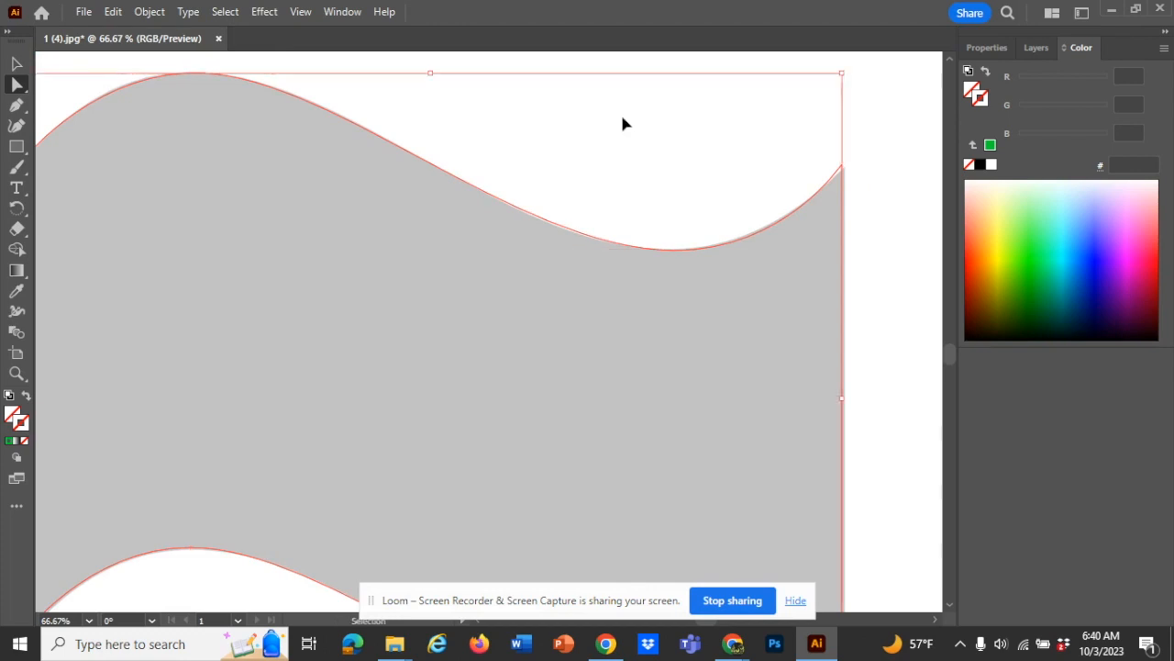
- Examine the adjusted flag outline against the grey shape and deselect the path
{"action": "key", "text": "ctrl+minus"}
{"action": "scroll", "coordinate": [623, 123], "scroll_direction": "right", "scroll_amount": 5}
{"action": "scroll", "coordinate": [624, 122], "scroll_direction": "left", "scroll_amount": 6}
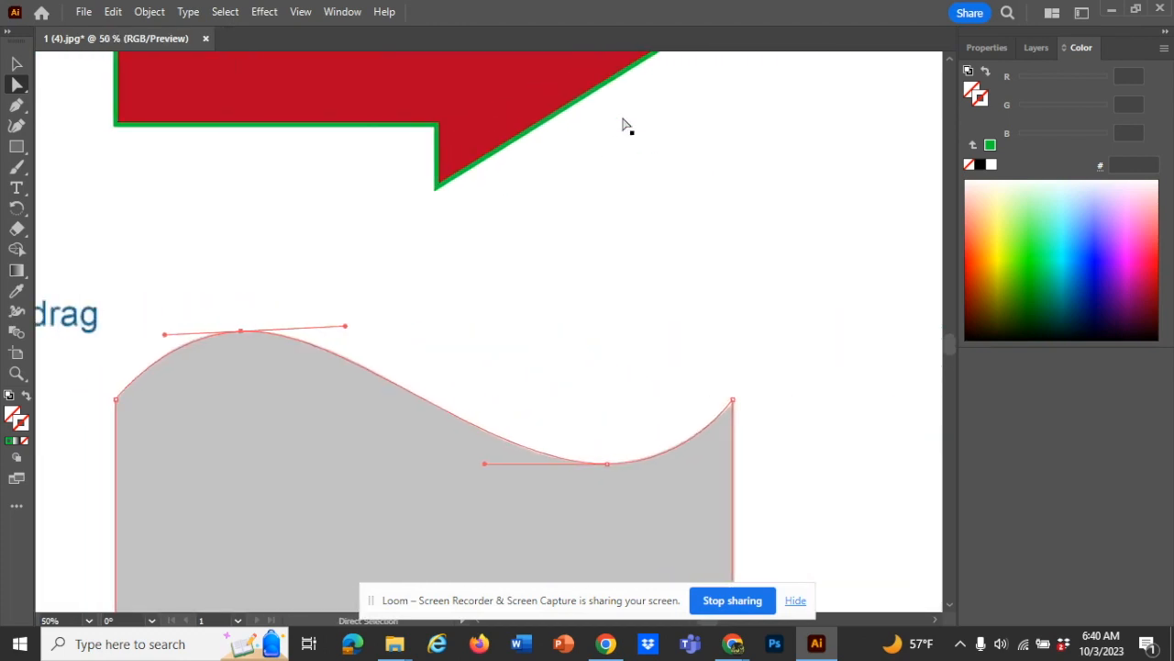
{"action": "scroll", "coordinate": [623, 123], "scroll_direction": "right", "scroll_amount": 1}
{"action": "scroll", "coordinate": [624, 122], "scroll_direction": "right", "scroll_amount": 2}
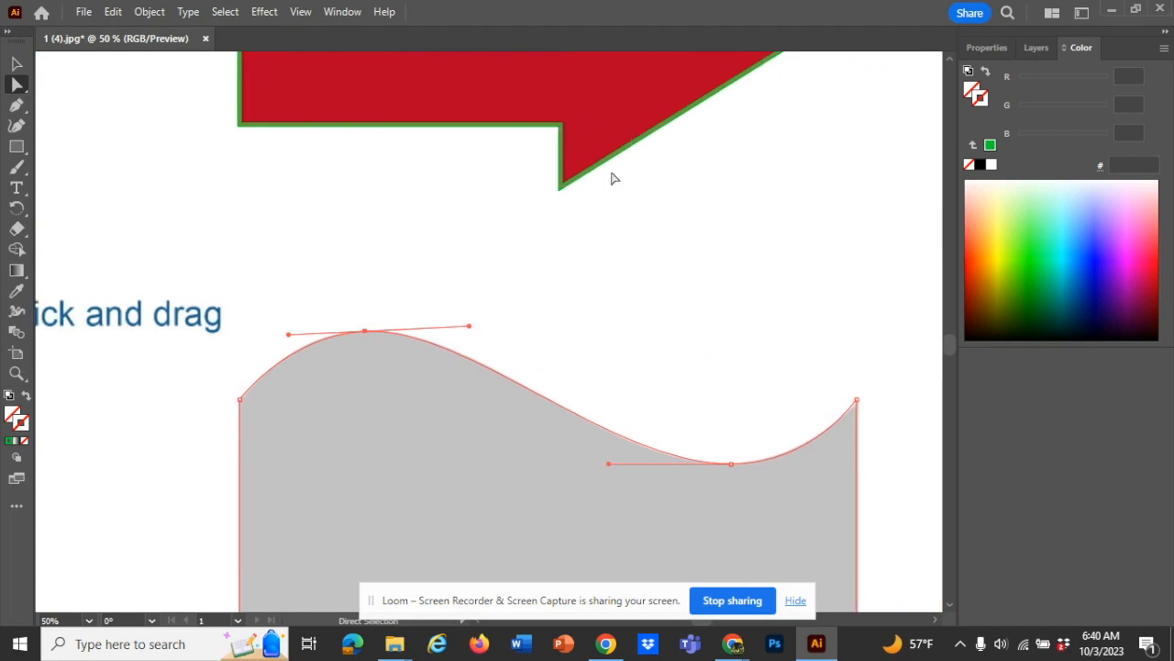
{"action": "right_click", "coordinate": [554, 420]}
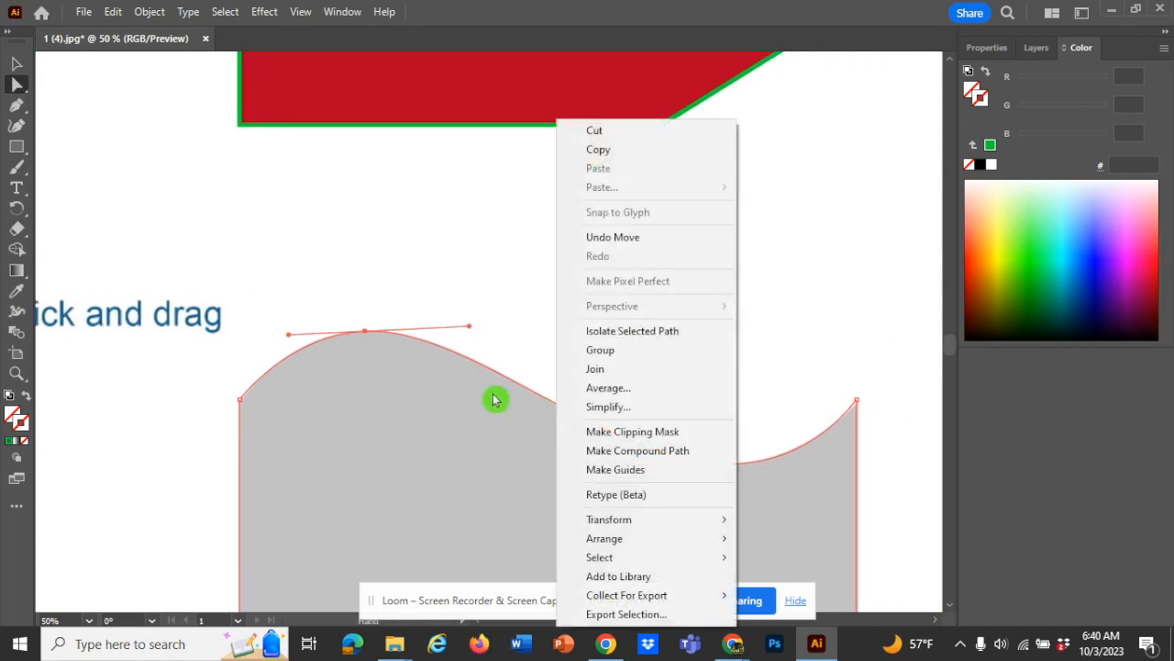
{"action": "left_click", "coordinate": [525, 301]}
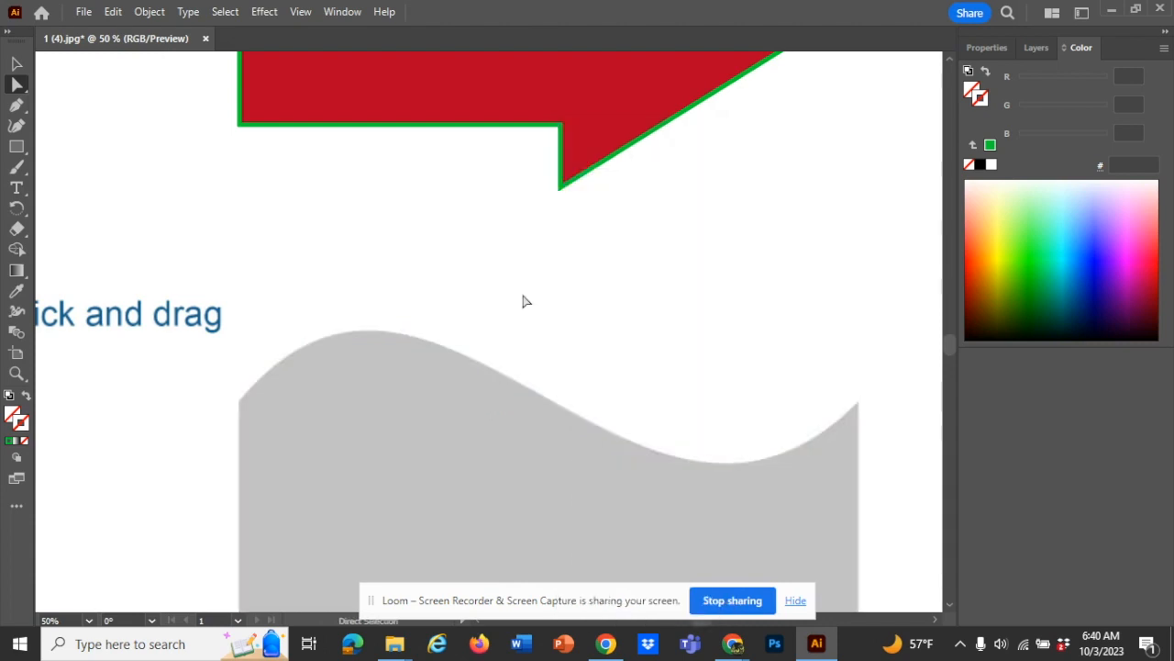
{"action": "key", "text": "space"}
{"action": "left_click_drag", "start_coordinate": [493, 328], "coordinate": [422, 77]}
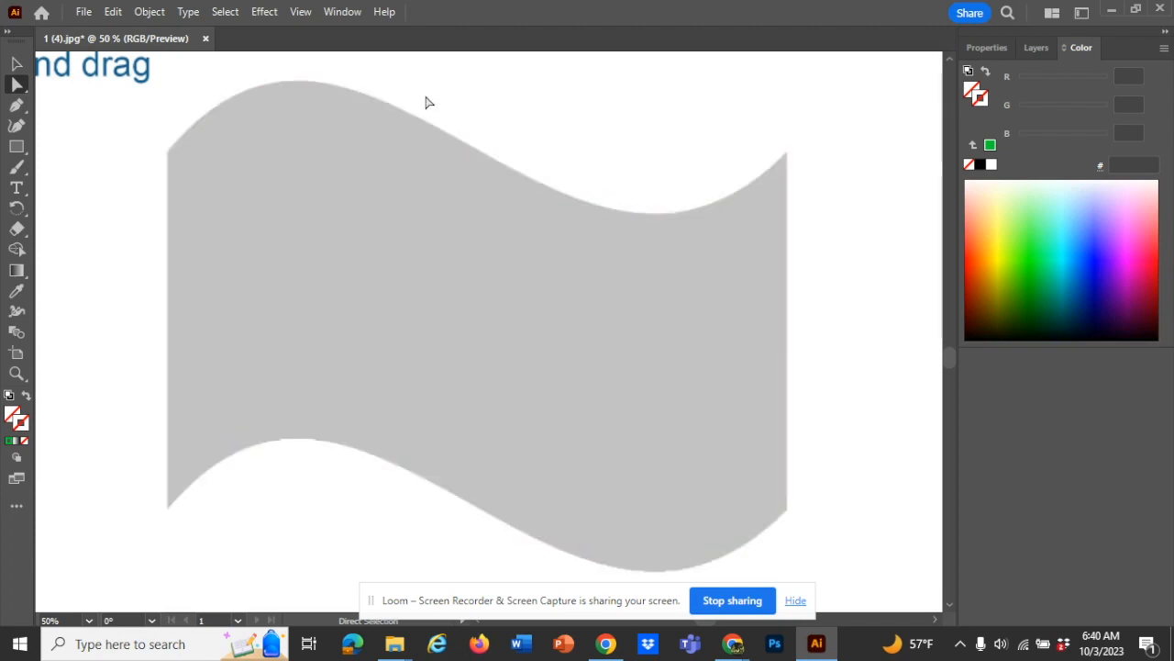
- Reselect the flag path and reapply the green 00CE31 stroke colour
{"action": "left_click", "coordinate": [33, 90]}
{"action": "left_click", "coordinate": [446, 134]}
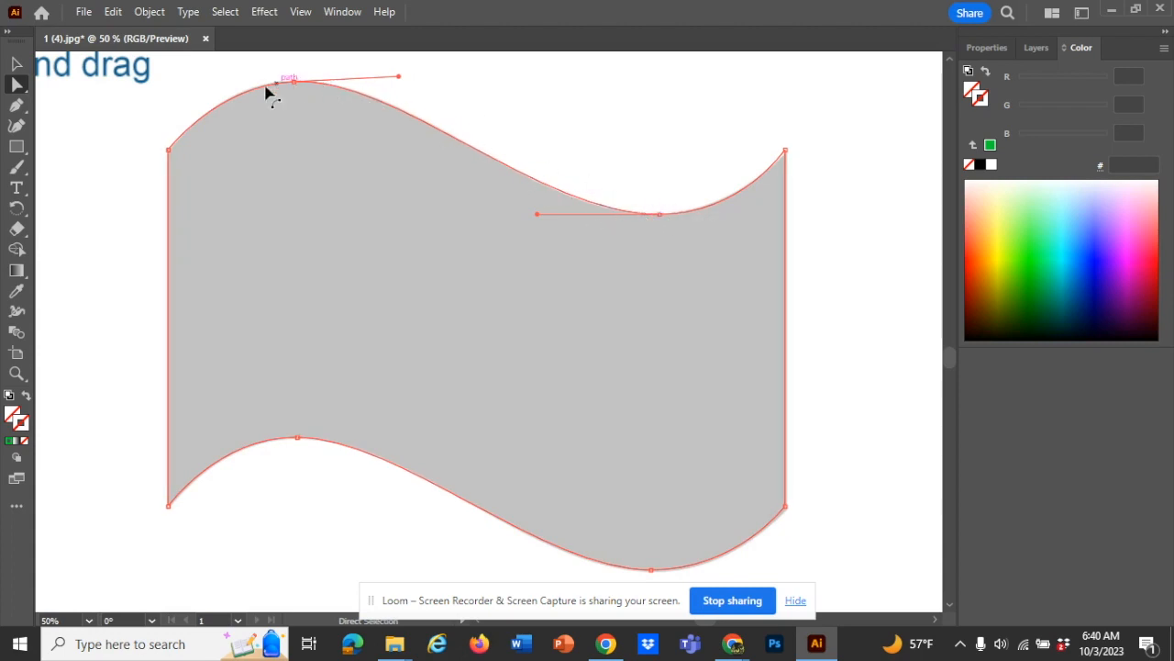
{"action": "left_click", "coordinate": [7, 447]}
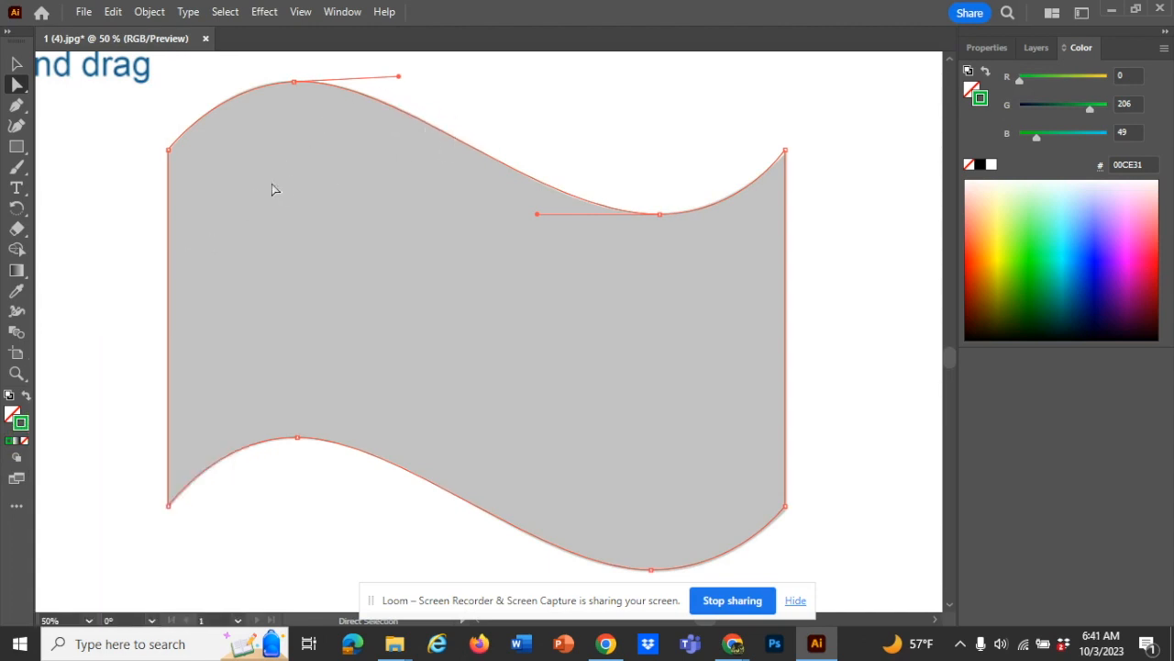
{"action": "left_click", "coordinate": [1073, 108]}
- Set the flag path's stroke weight to 20 pt
{"action": "left_click", "coordinate": [987, 48]}
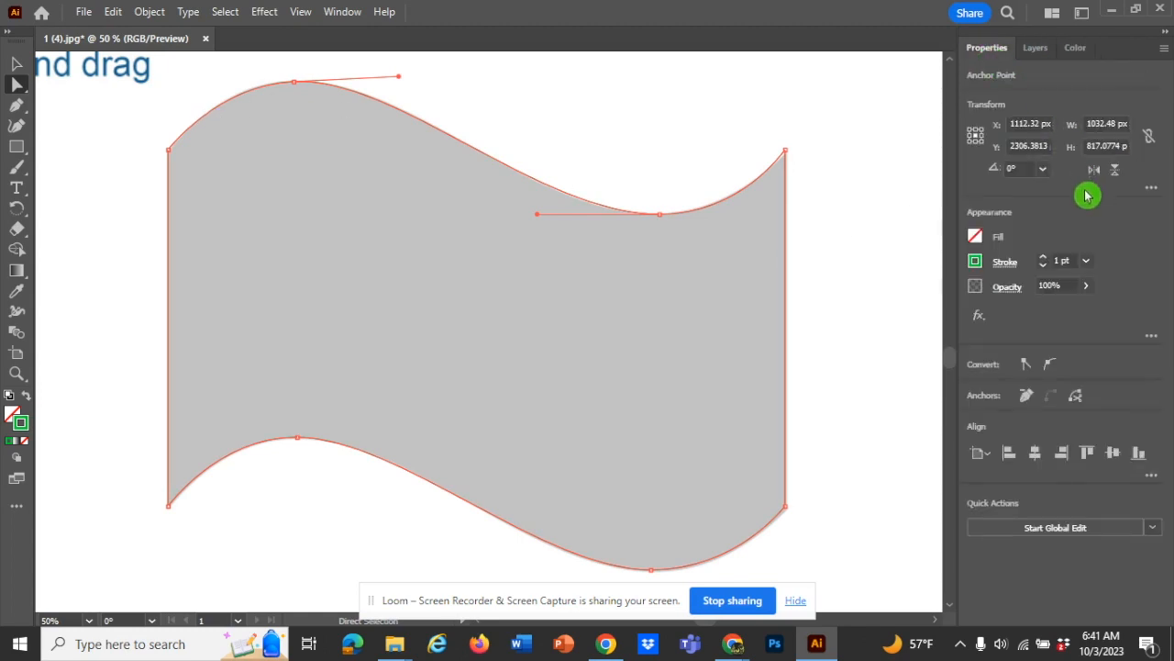
{"action": "left_click", "coordinate": [1045, 262]}
{"action": "left_click", "coordinate": [1046, 262]}
{"action": "left_click", "coordinate": [1045, 262]}
{"action": "left_click", "coordinate": [1045, 263]}
{"action": "left_click", "coordinate": [1045, 263]}
{"action": "left_click", "coordinate": [1045, 262]}
{"action": "left_click", "coordinate": [1045, 263]}
{"action": "left_click", "coordinate": [1045, 262]}
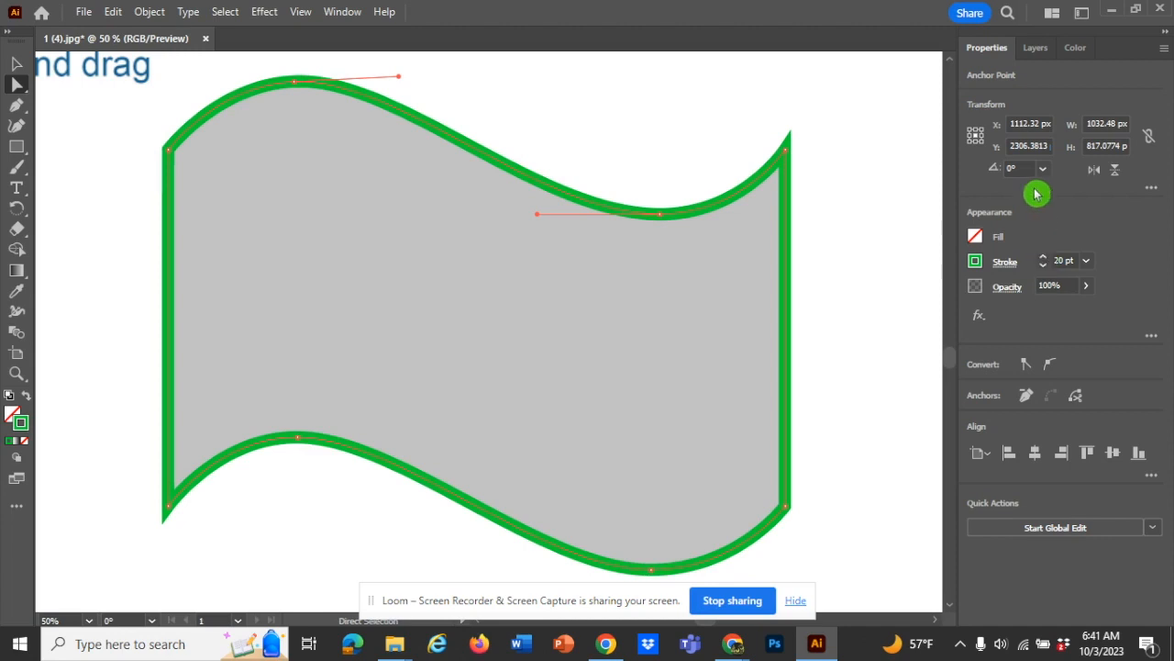
- Colour the flag's stroke dark brown 641500 and its fill cyan 23F0FF, finishing with the flag deselected
{"action": "left_click", "coordinate": [1074, 49]}
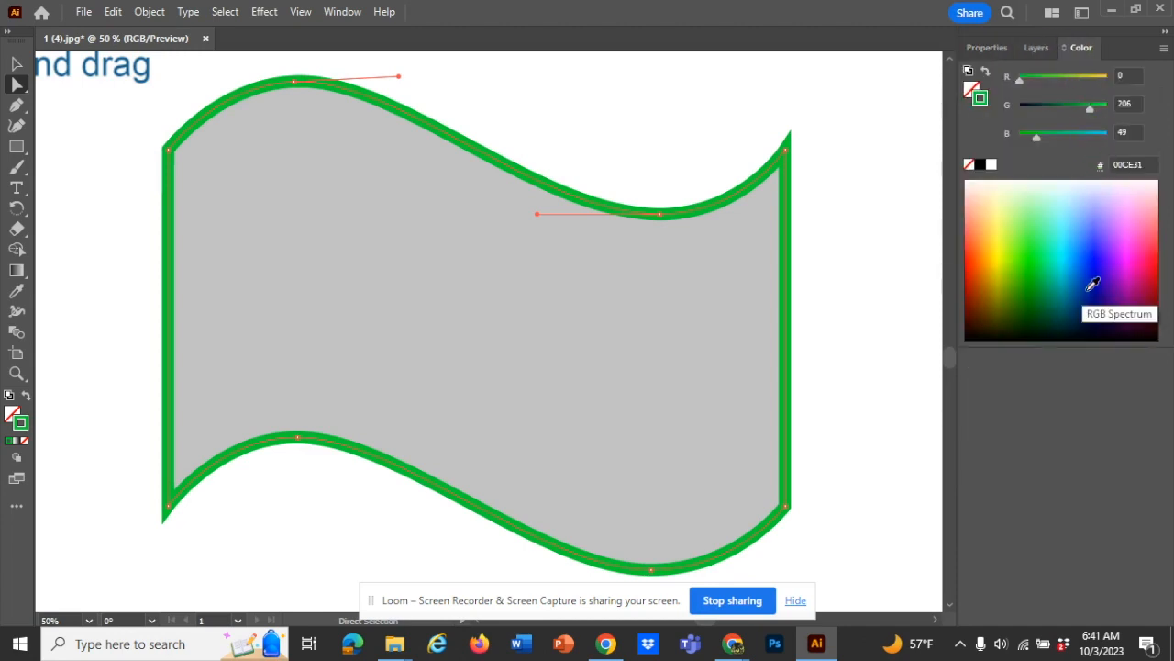
{"action": "left_click", "coordinate": [976, 302]}
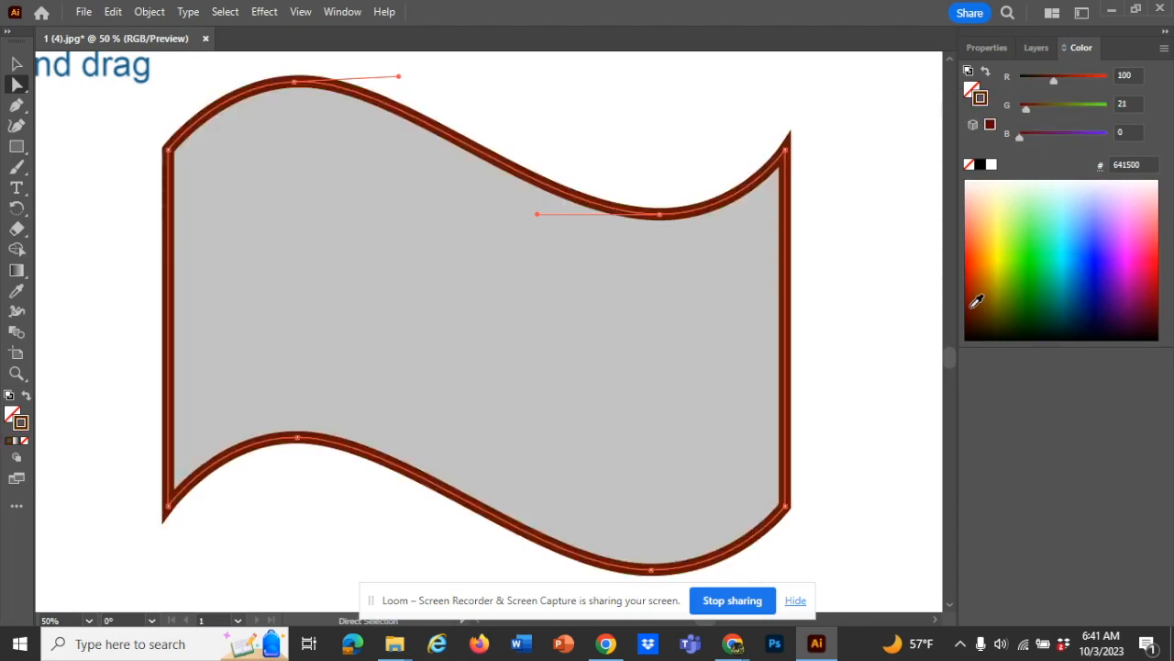
{"action": "left_click", "coordinate": [974, 89]}
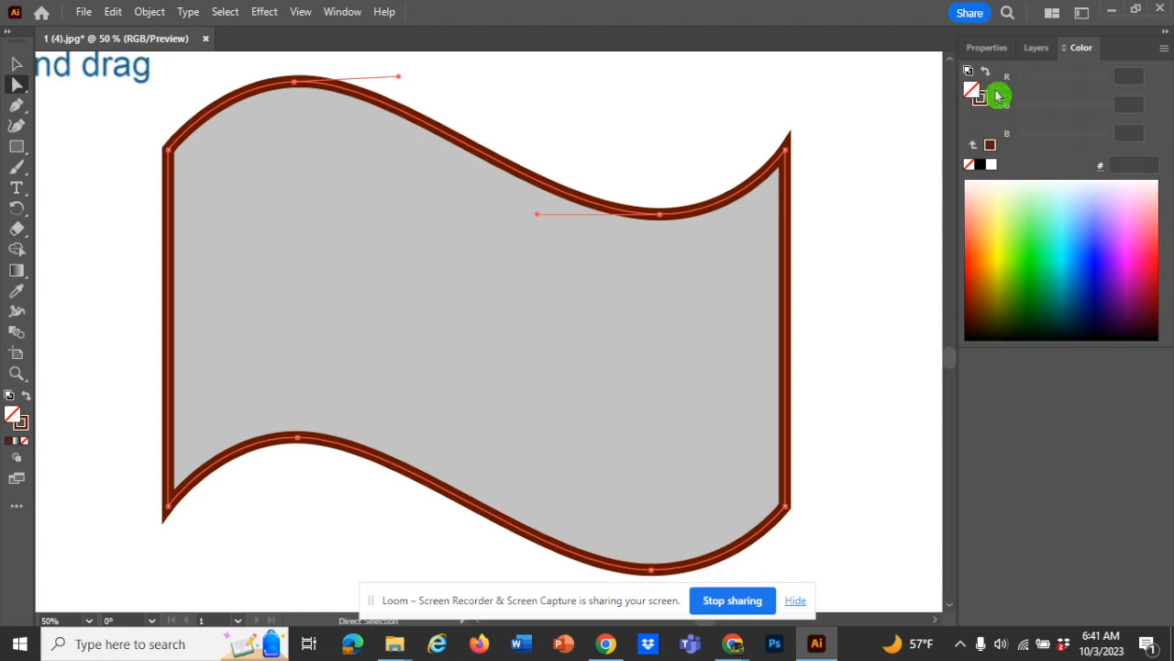
{"action": "left_click", "coordinate": [1069, 240]}
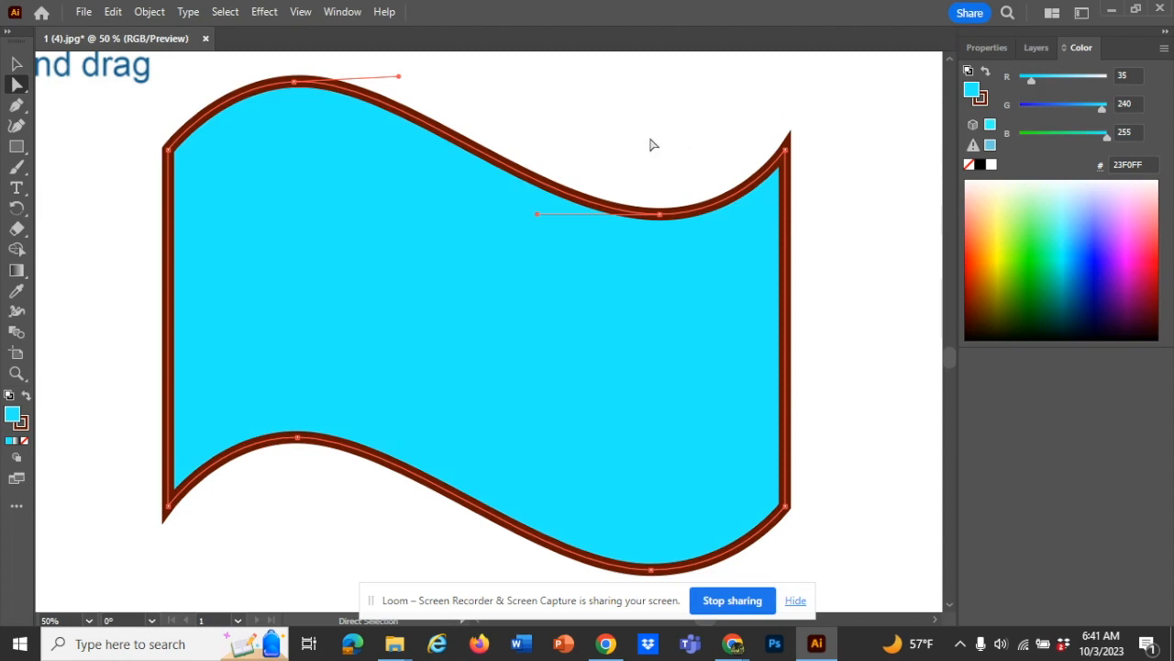
{"action": "key", "text": "v"}
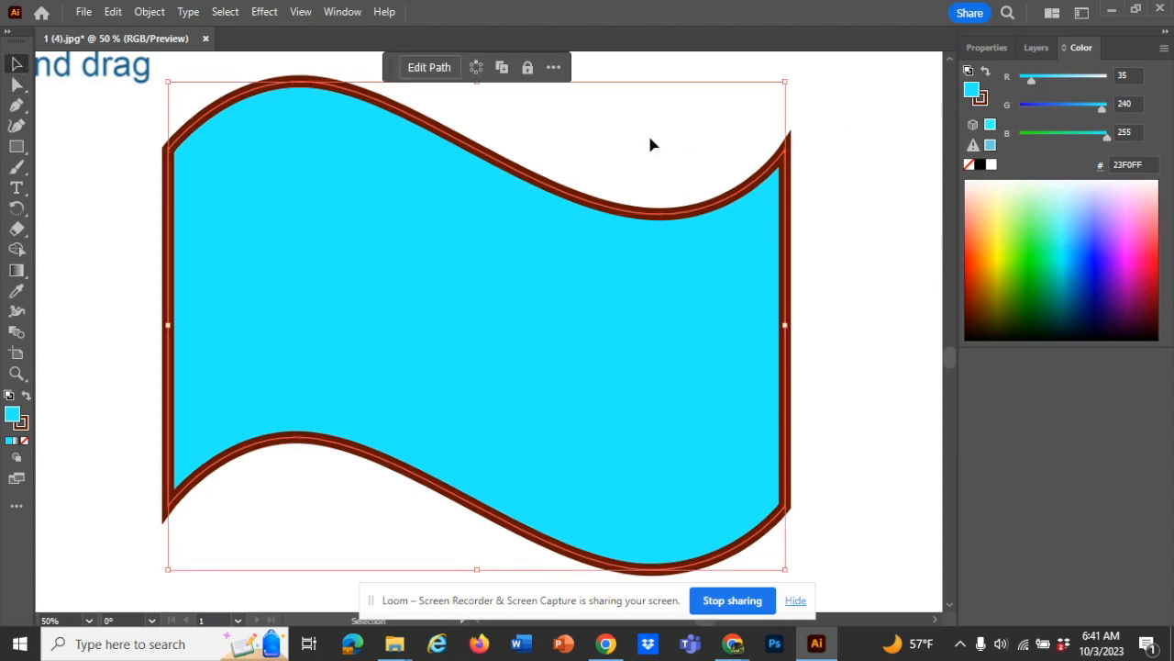
{"action": "left_click", "coordinate": [842, 122]}
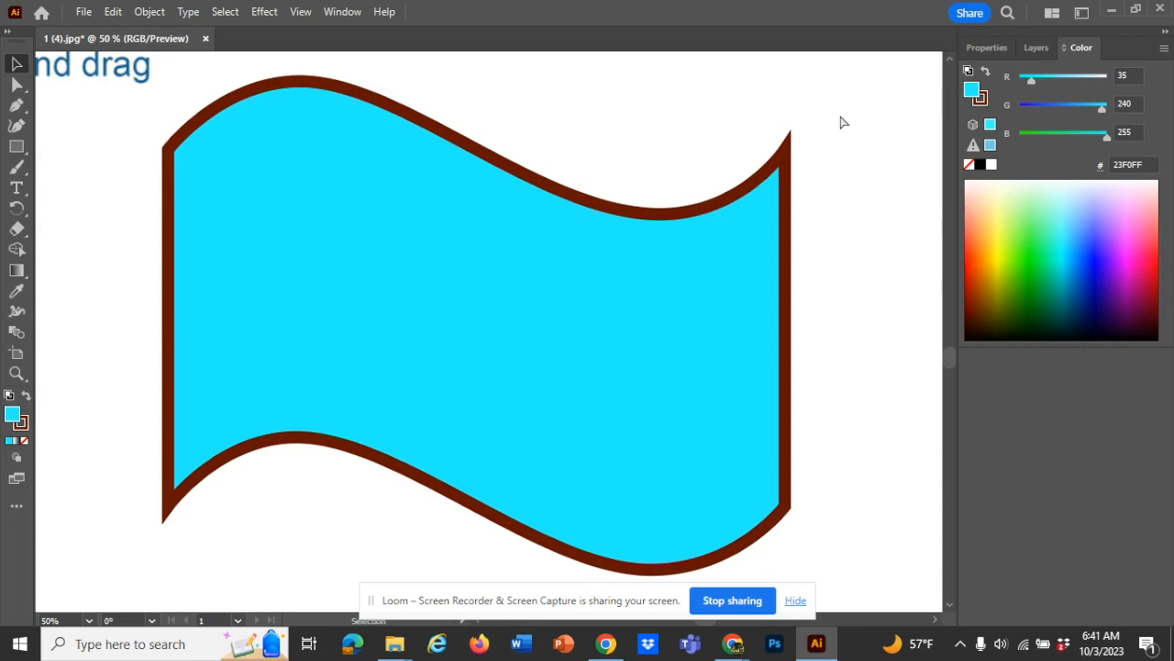
- Review the whole worksheet with its Zig-Zag, arrow and flag, and display the document's layers
{"action": "key", "text": "ctrl+minus"}
{"action": "key", "text": "ctrl+minus"}
{"action": "key", "text": "ctrl+minus"}
{"action": "key", "text": "ctrl+minus"}
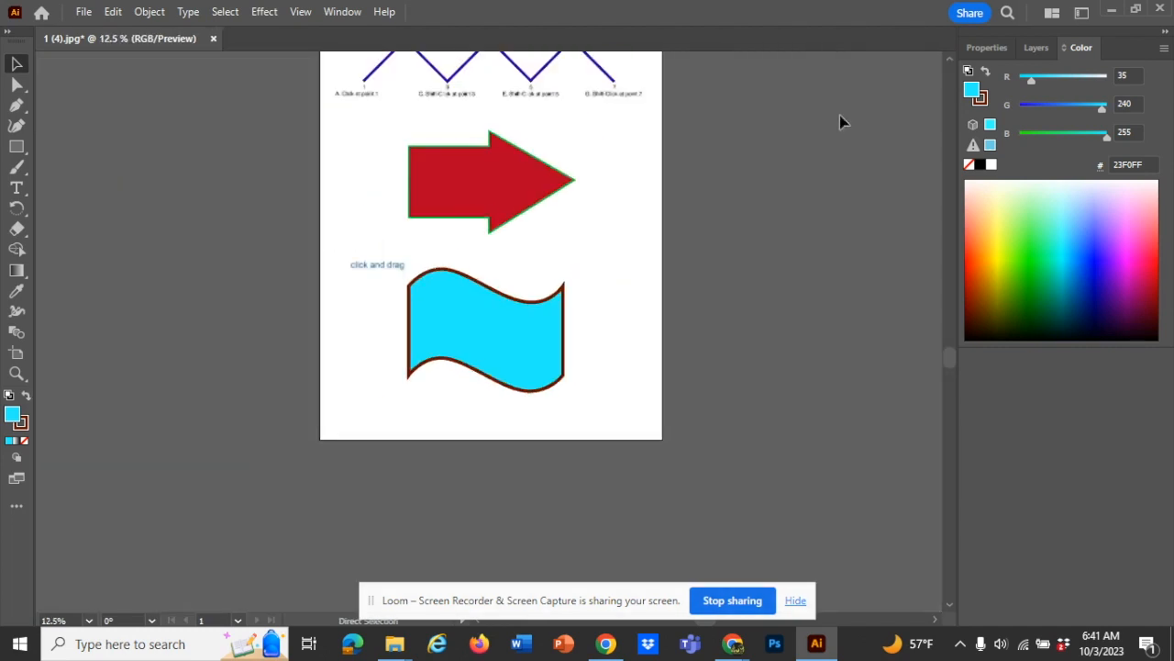
{"action": "key", "text": "space"}
{"action": "left_click_drag", "start_coordinate": [625, 137], "coordinate": [602, 238]}
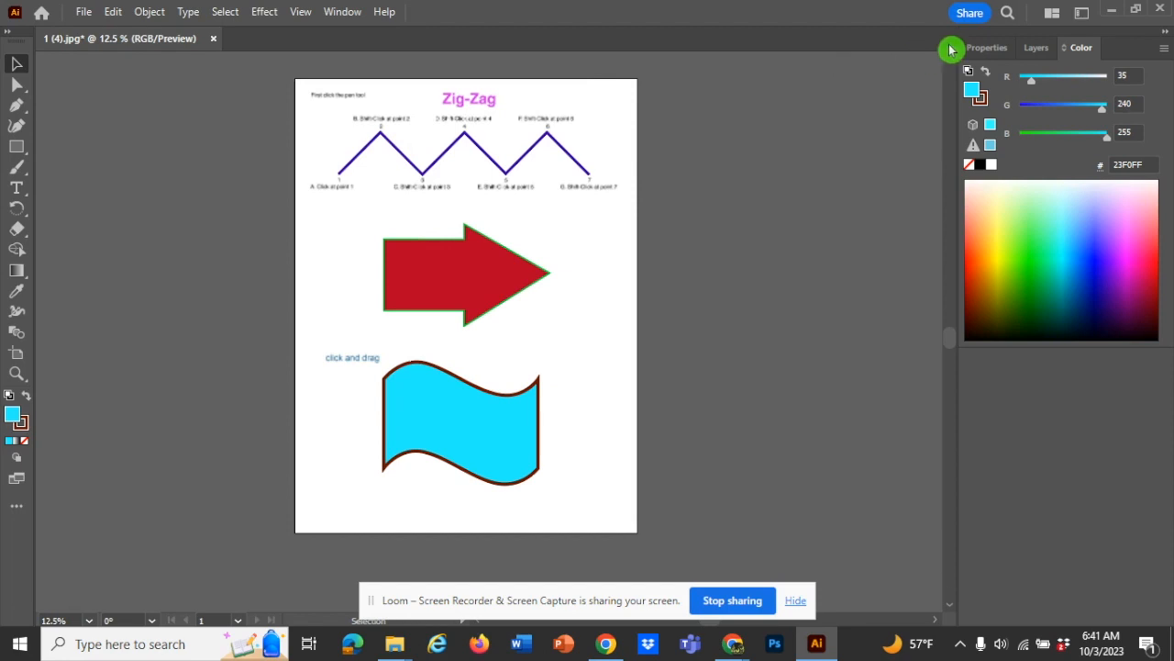
{"action": "left_click", "coordinate": [984, 48]}
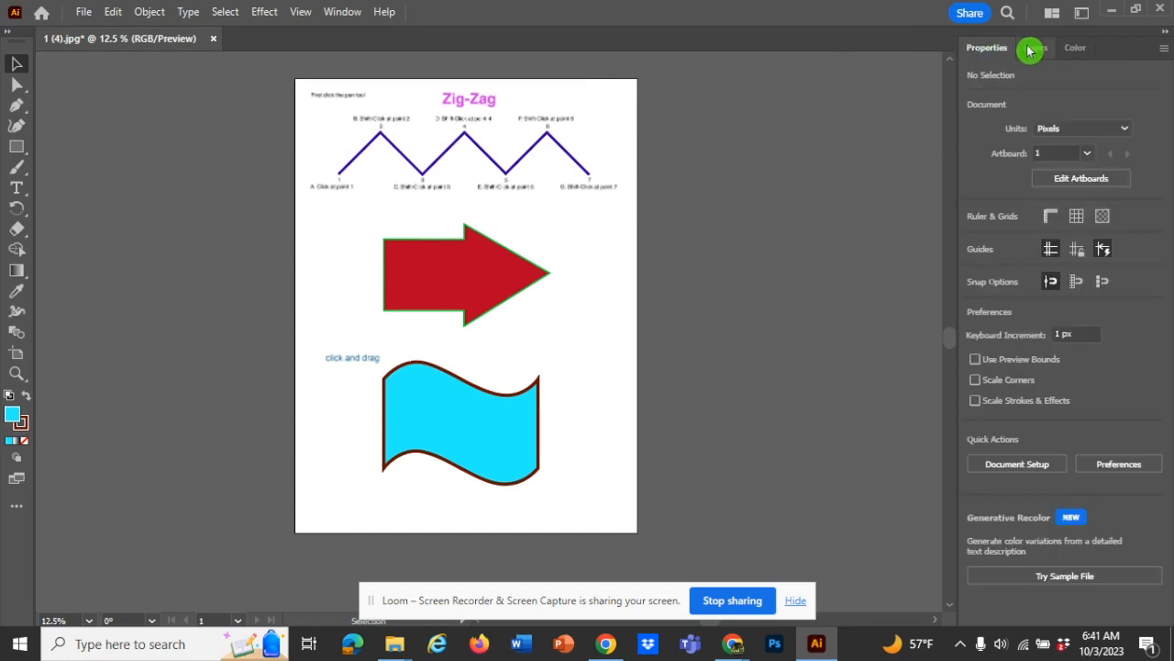
{"action": "left_click", "coordinate": [1031, 50]}
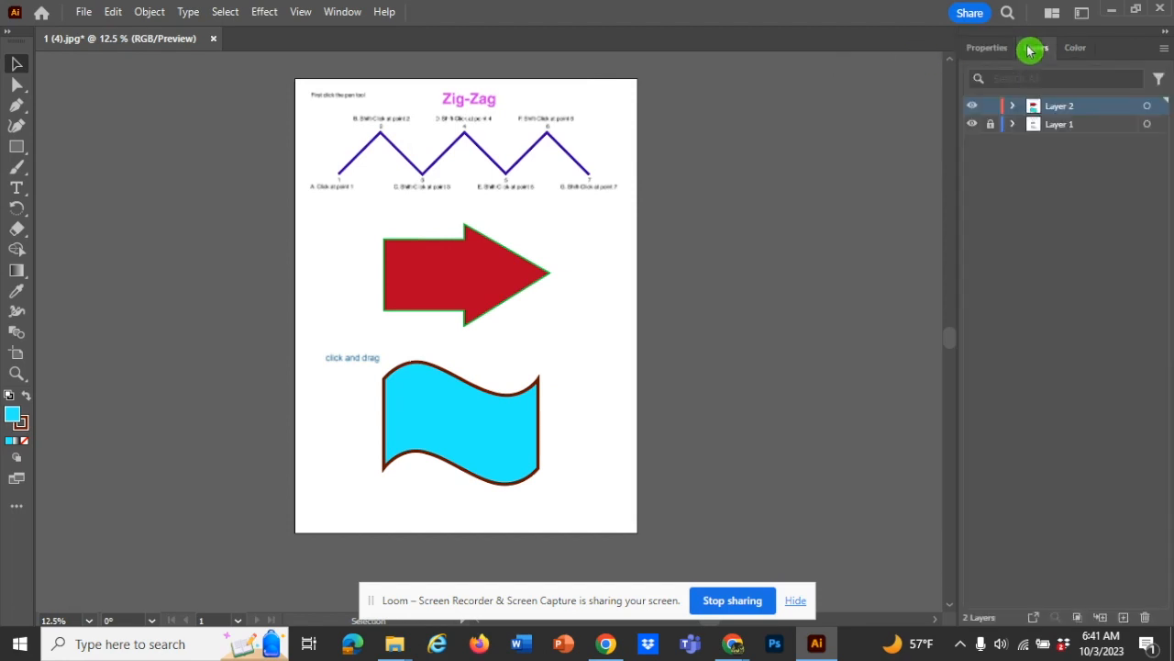
- Toggle the visibility of the locked worksheet template on Layer 1, leaving it hidden so only the traced artwork shows
{"action": "left_click", "coordinate": [973, 126]}
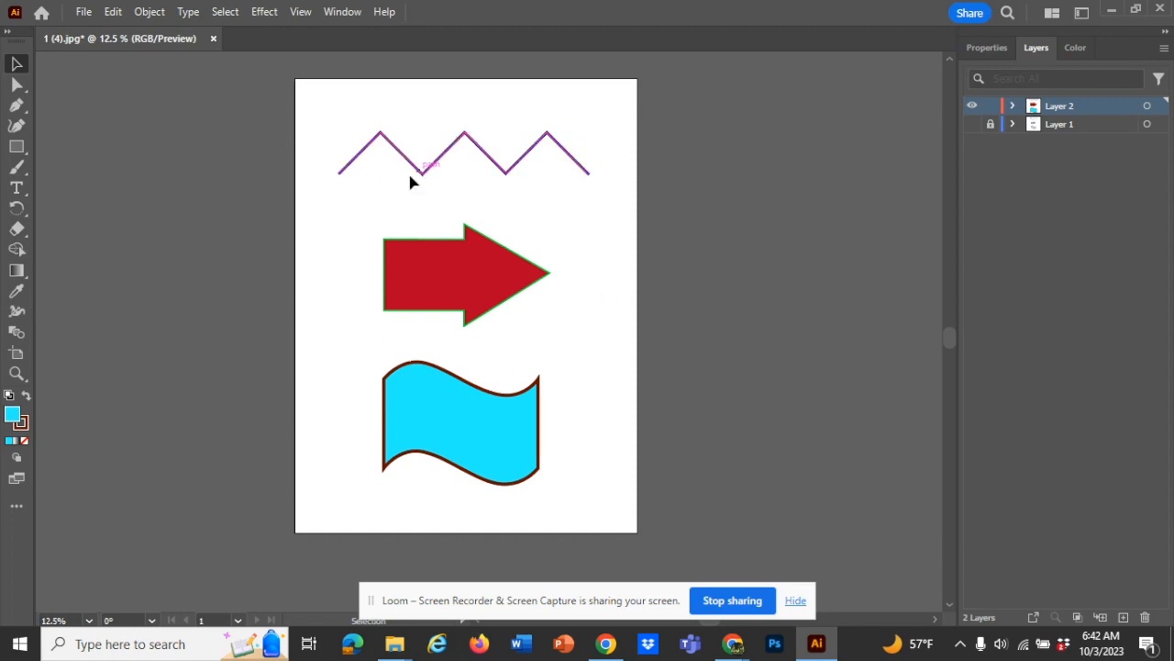
{"action": "left_click", "coordinate": [974, 124]}
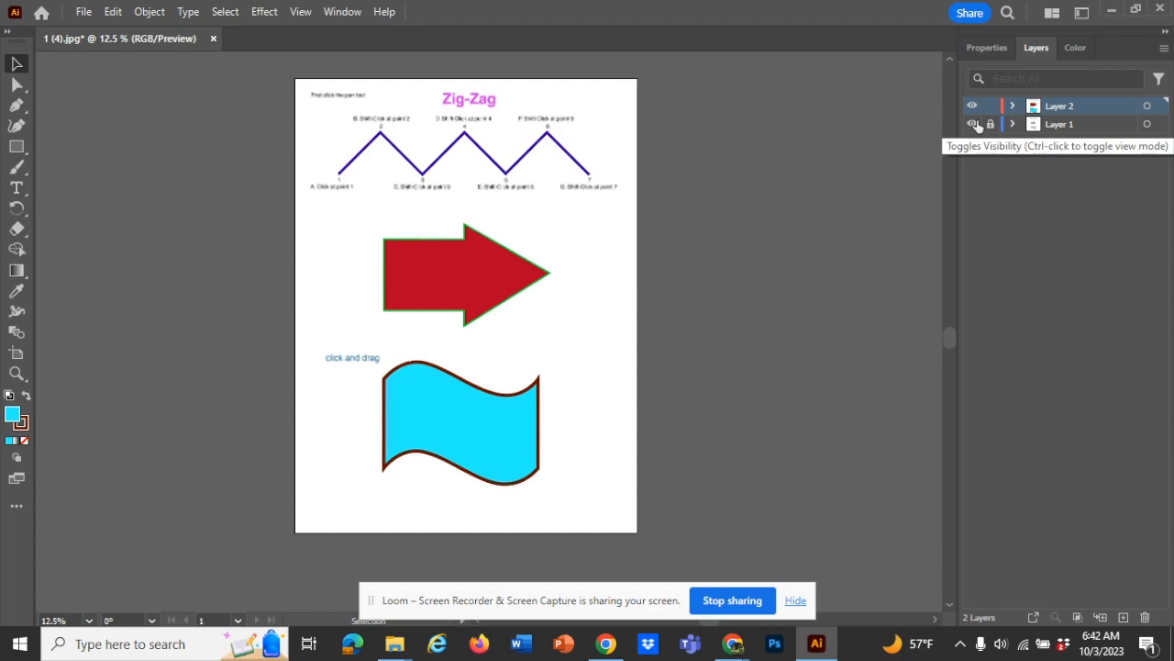
{"action": "left_click", "coordinate": [974, 124]}
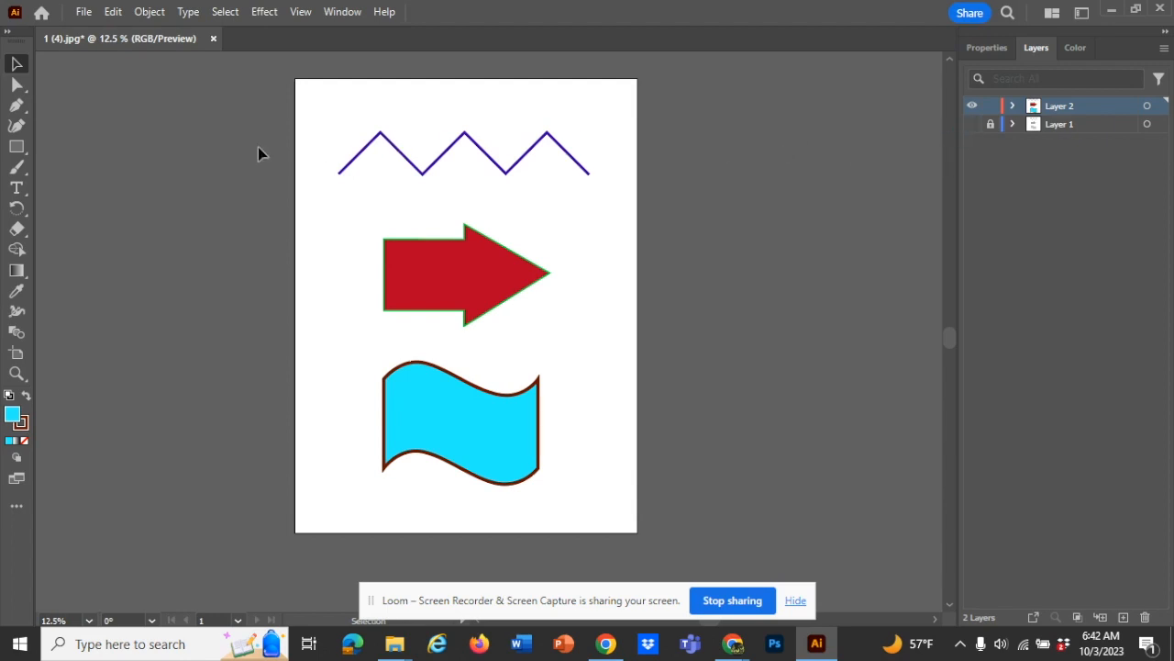
- Start exporting the artwork with Export As and choose the personal student folder on the Desktop as its destination
{"action": "left_click", "coordinate": [78, 18]}
{"action": "left_click", "coordinate": [84, 15]}
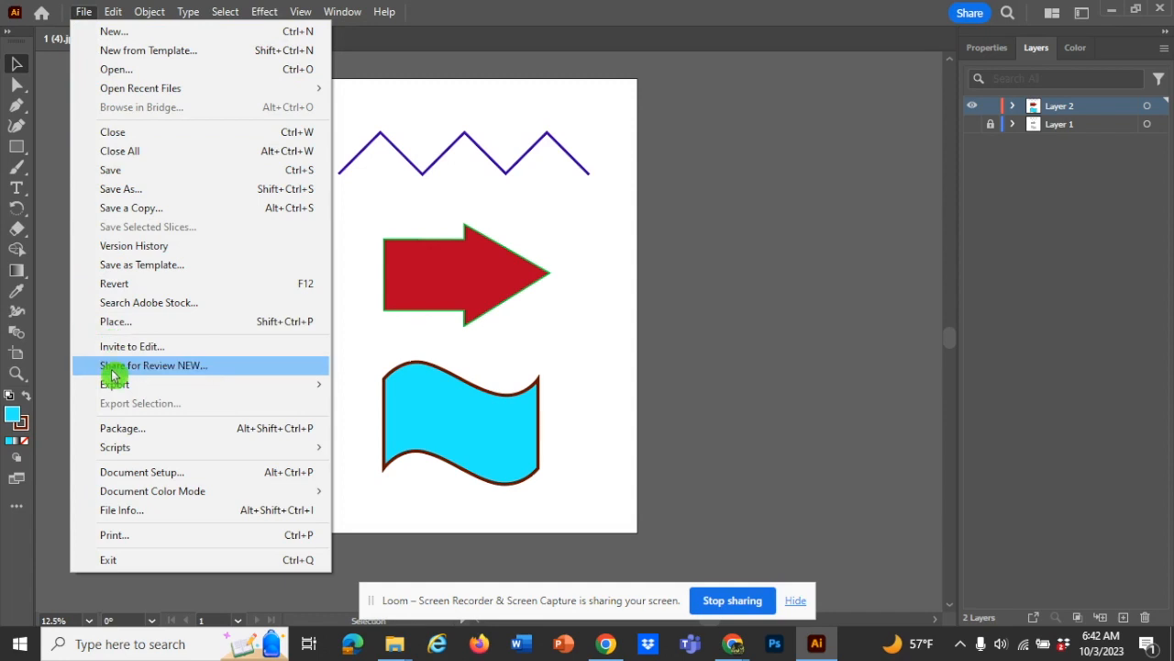
{"action": "mouse_move", "coordinate": [113, 387]}
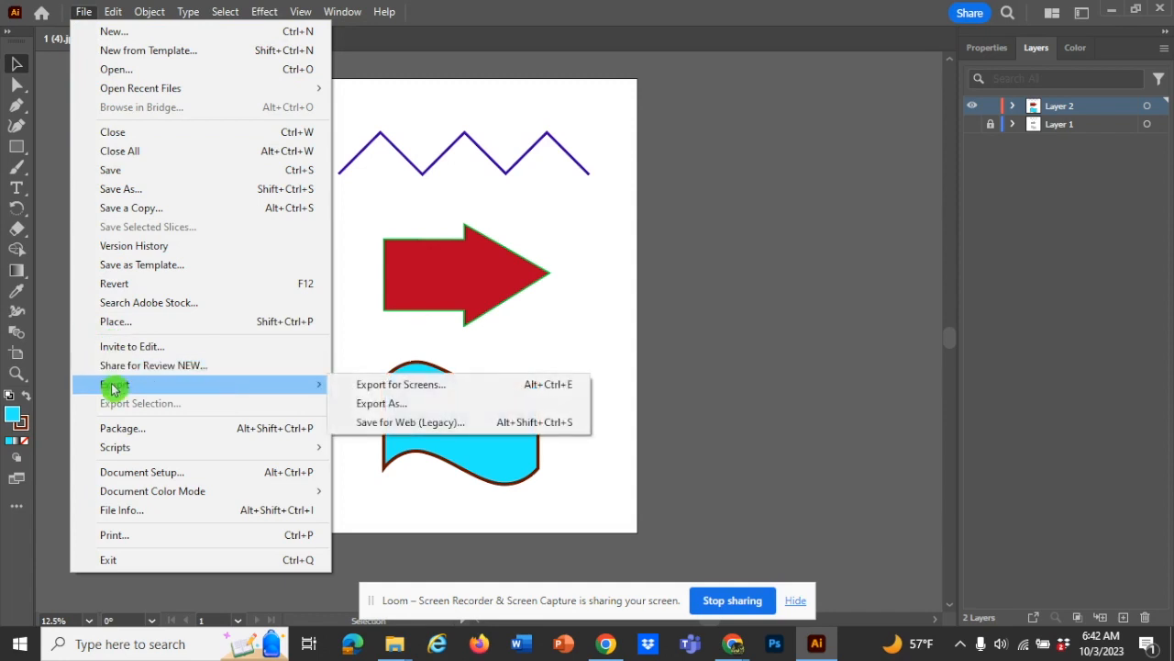
{"action": "left_click", "coordinate": [382, 406]}
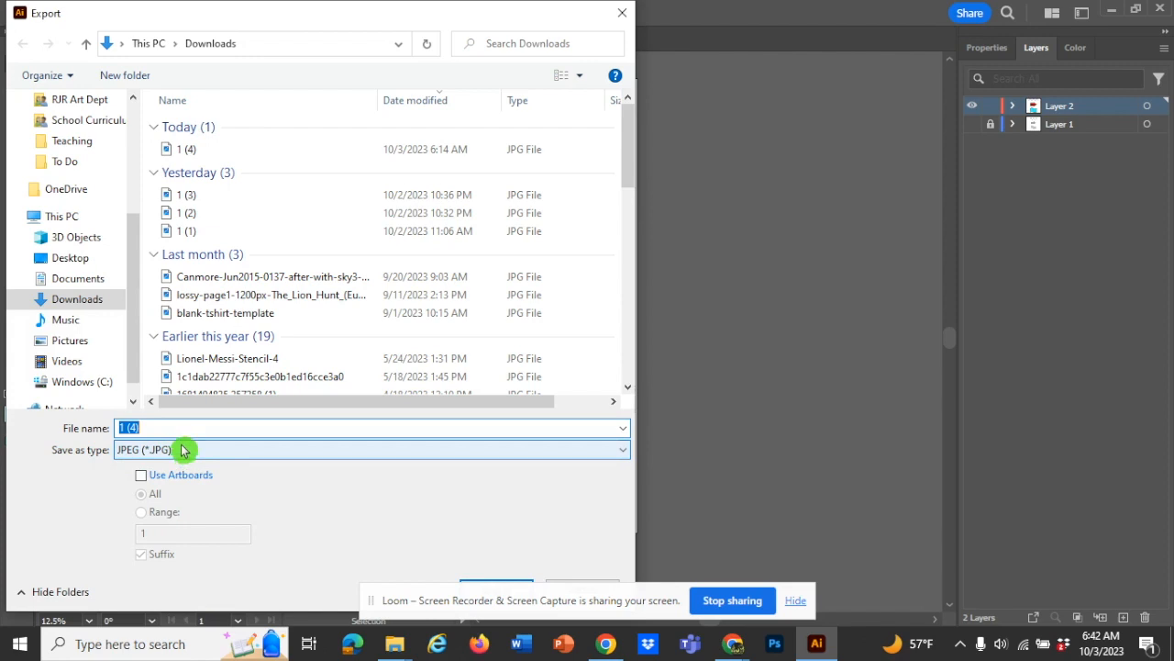
{"action": "left_click", "coordinate": [65, 265]}
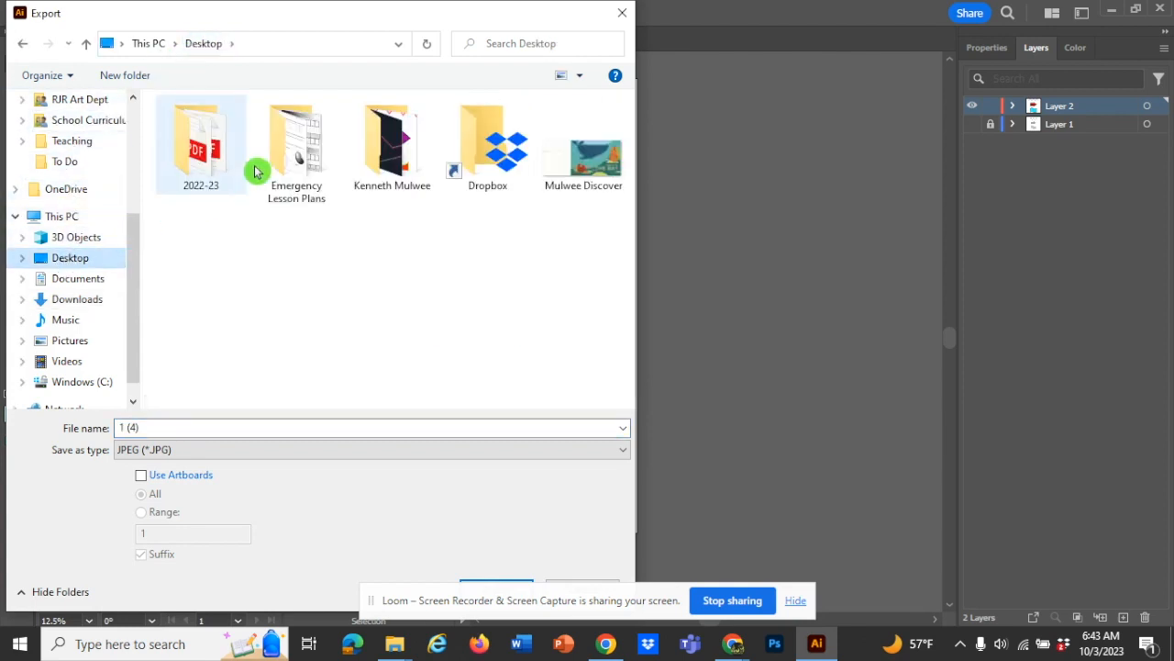
{"action": "double_click", "coordinate": [386, 150]}
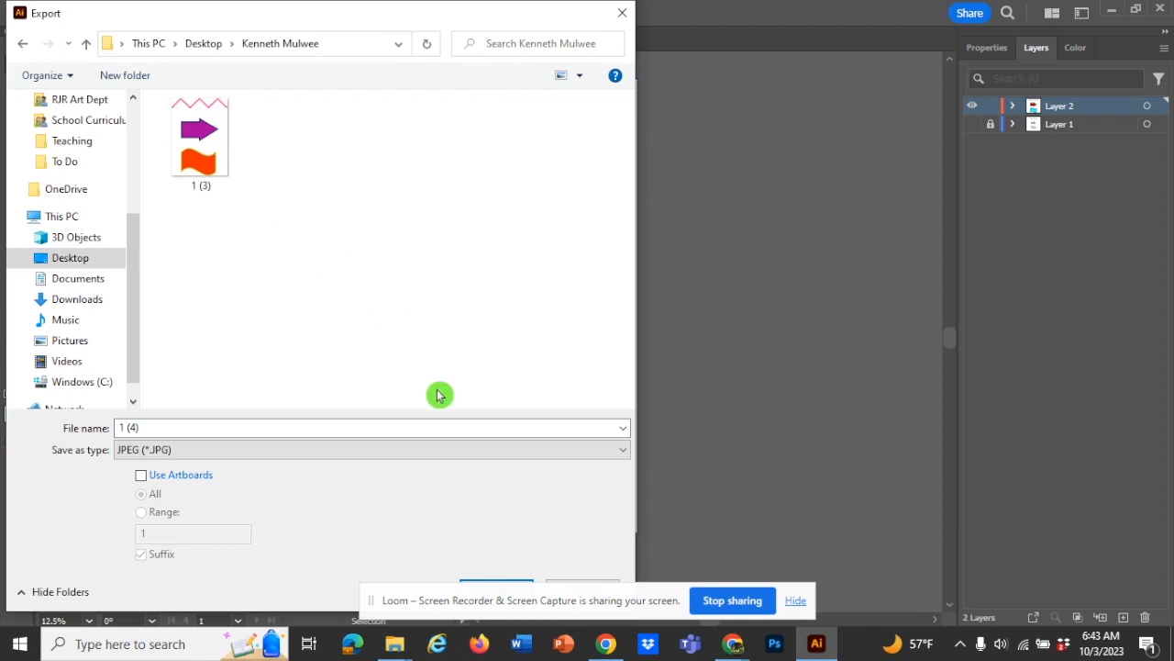
- Export the artwork as JPEG "1 (4)" with the RGB color model, Medium quality 5 and Screen (72 ppi) resolution
{"action": "left_click_drag", "start_coordinate": [402, 594], "coordinate": [705, 488]}
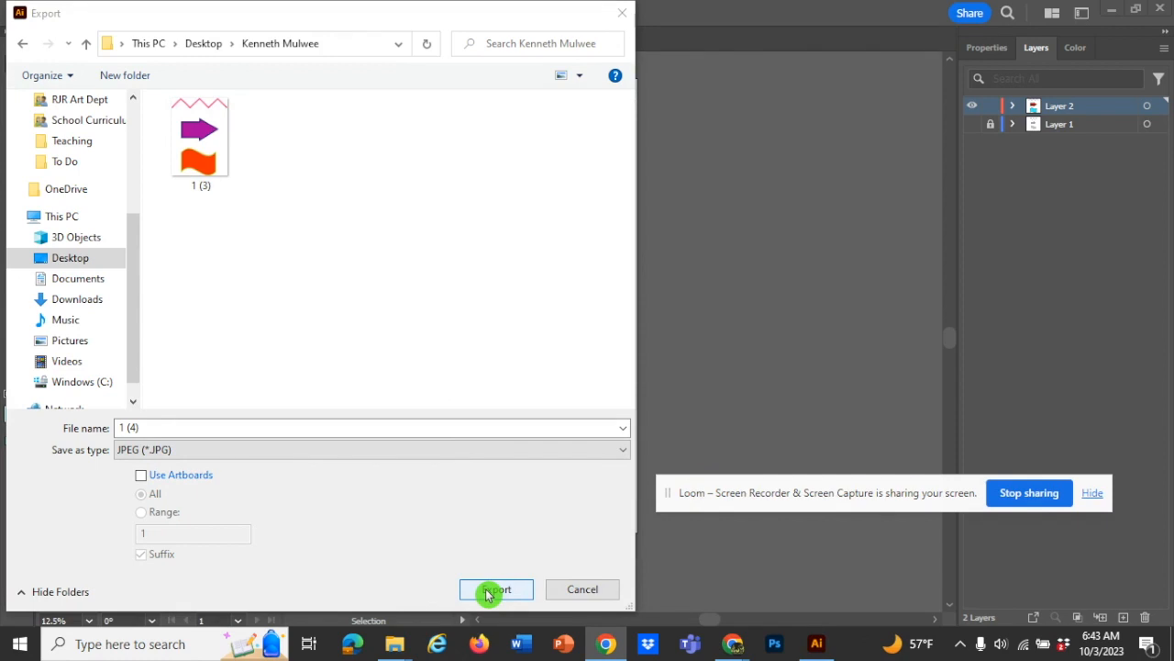
{"action": "left_click", "coordinate": [131, 427]}
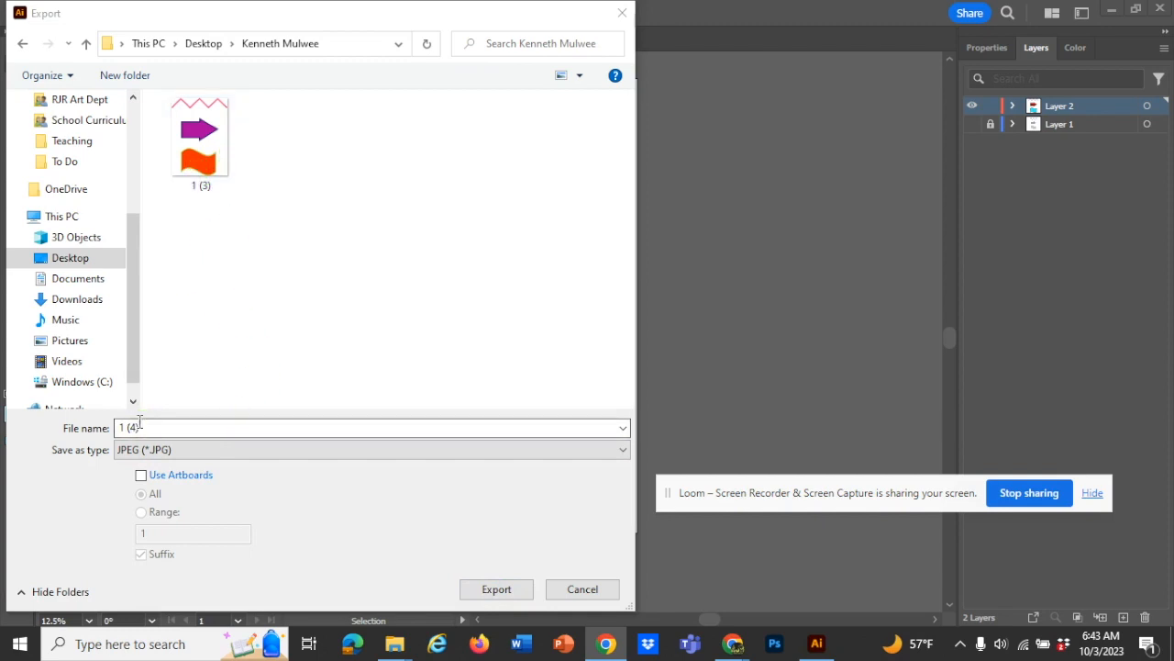
{"action": "left_click", "coordinate": [495, 591]}
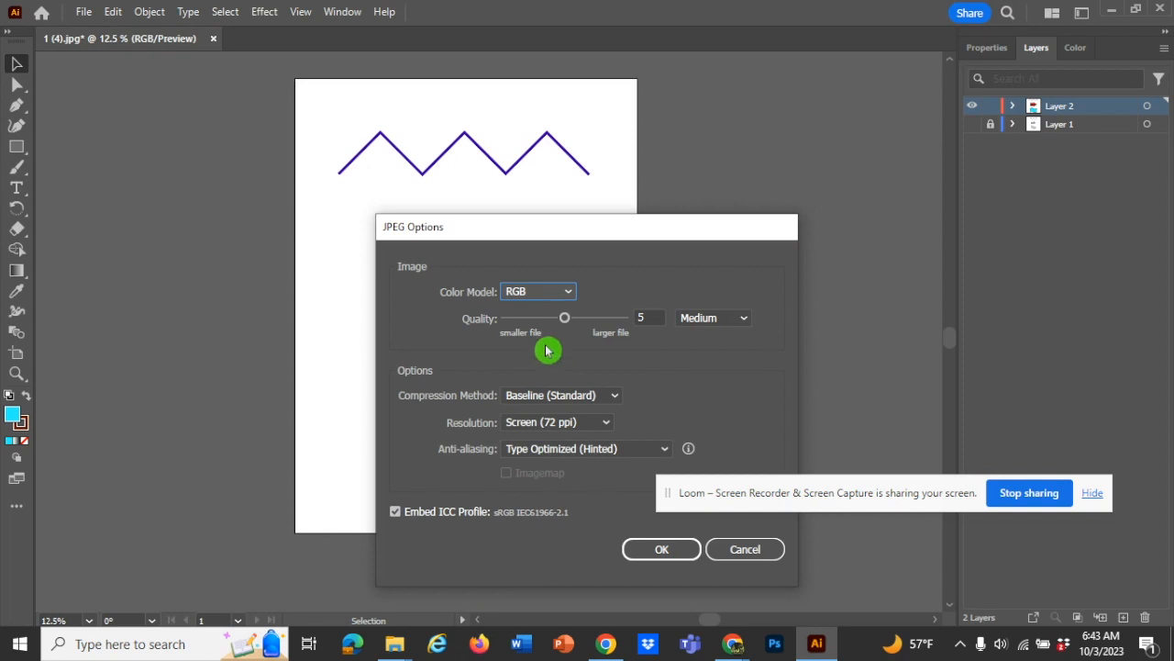
{"action": "left_click", "coordinate": [668, 556]}
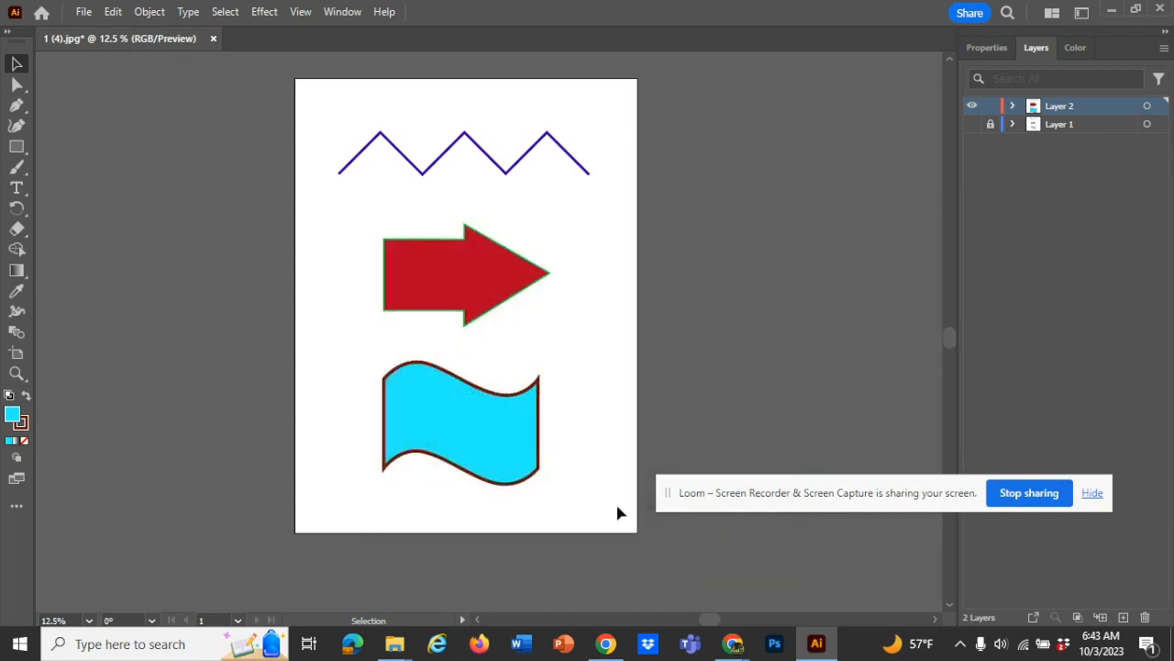
- Close the 1 (4).jpg document without saving its changes and look over the recent files on the home screen
{"action": "left_click", "coordinate": [216, 39]}
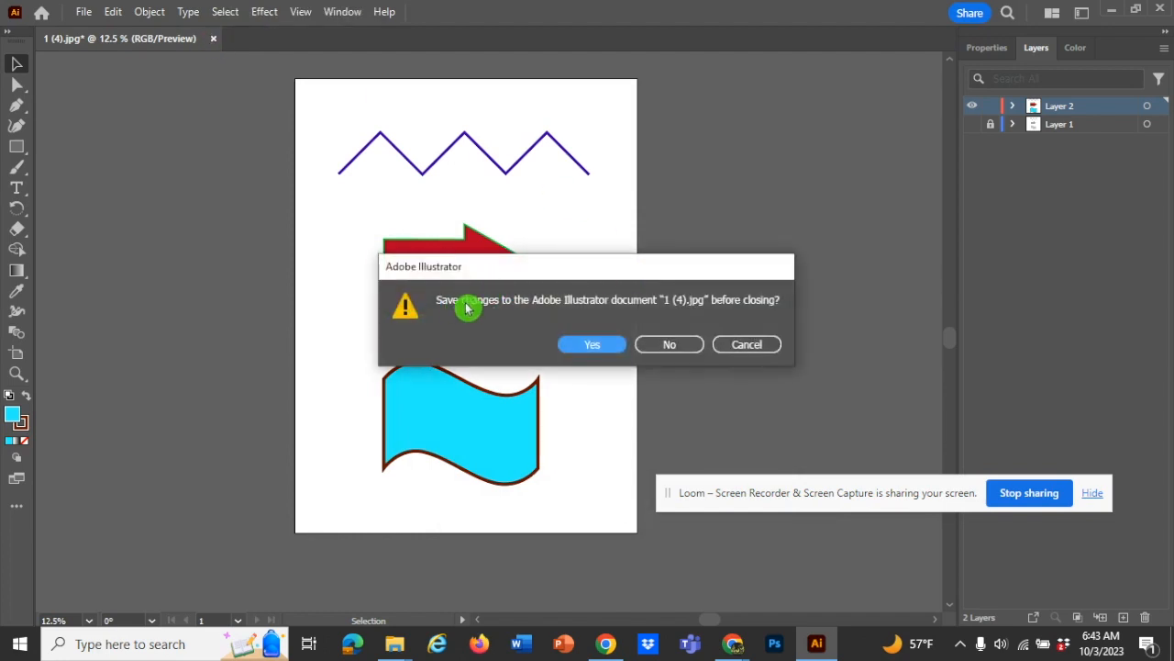
{"action": "left_click", "coordinate": [677, 345]}
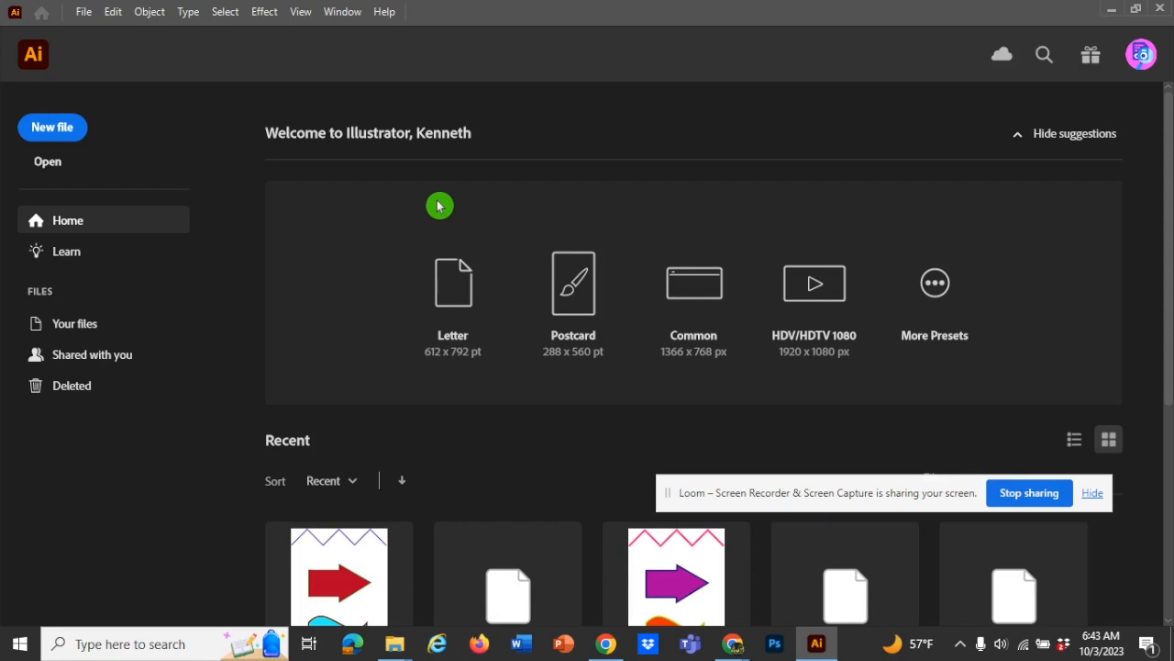
{"action": "scroll", "coordinate": [438, 205], "scroll_direction": "down", "scroll_amount": 4}
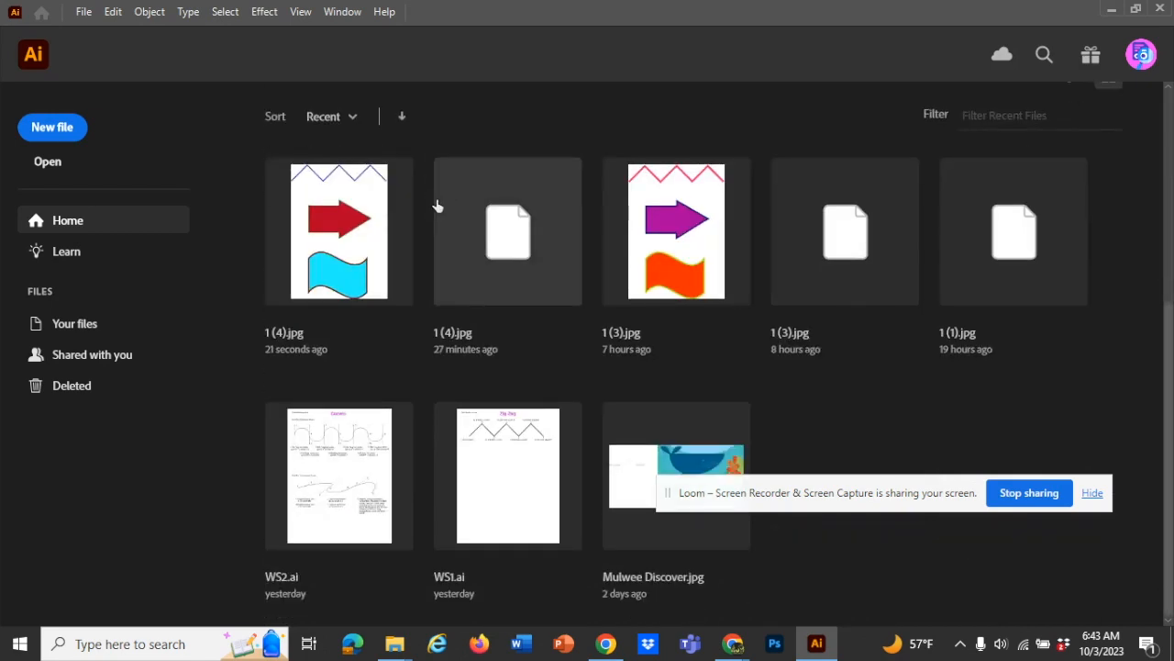
{"action": "scroll", "coordinate": [438, 206], "scroll_direction": "up", "scroll_amount": 4}
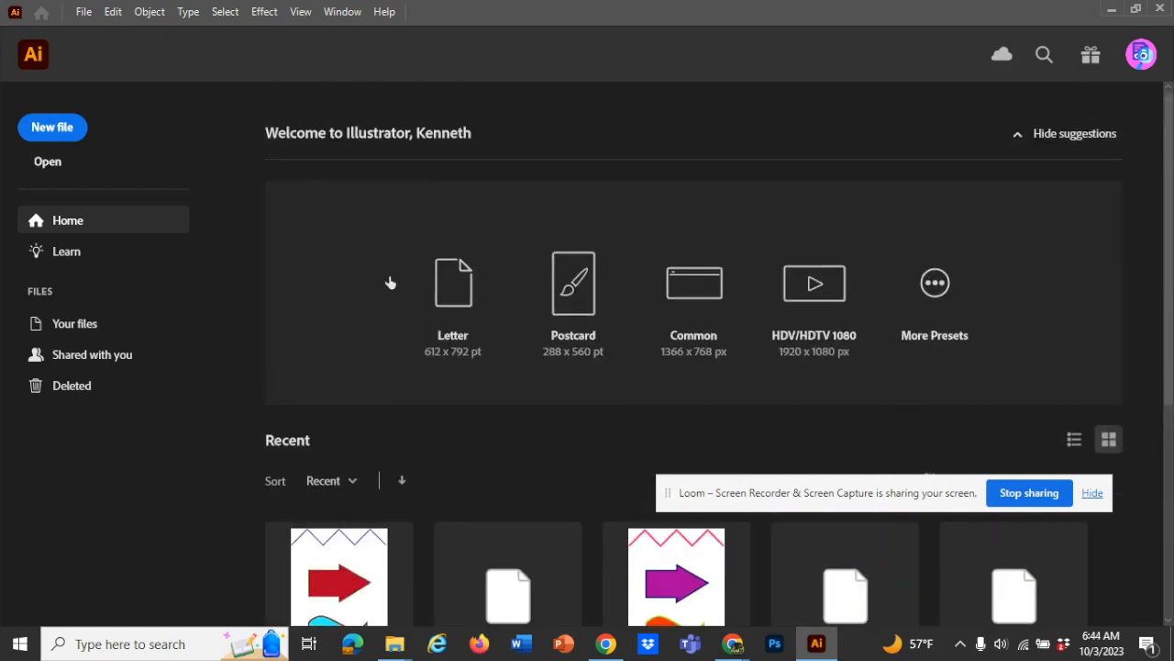
- Switch to File Explorer, go to the personal student folder on the Desktop and view the exported 1 (4) image
{"action": "right_click", "coordinate": [400, 649]}
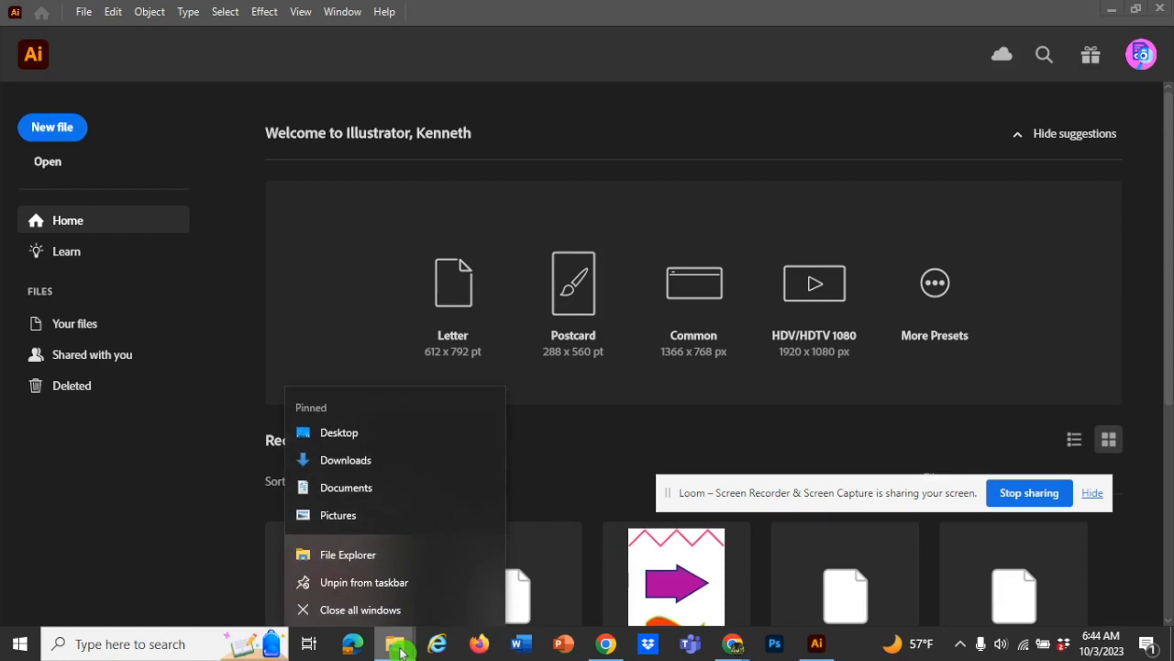
{"action": "left_click", "coordinate": [348, 433]}
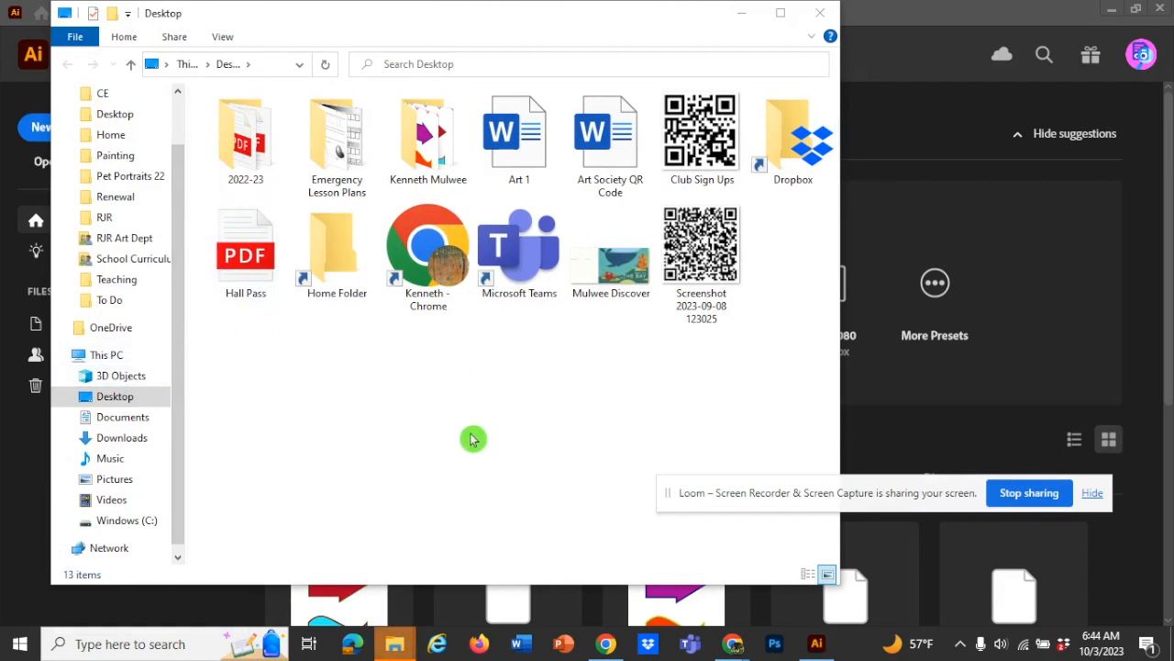
{"action": "left_click", "coordinate": [117, 406]}
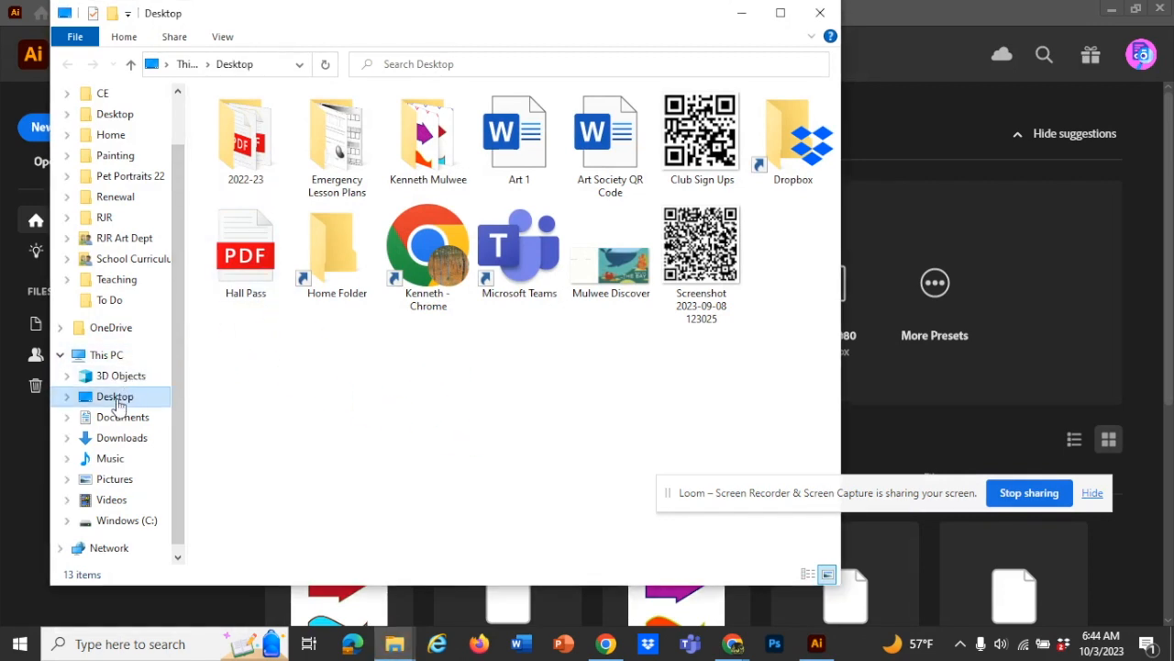
{"action": "left_click", "coordinate": [505, 421]}
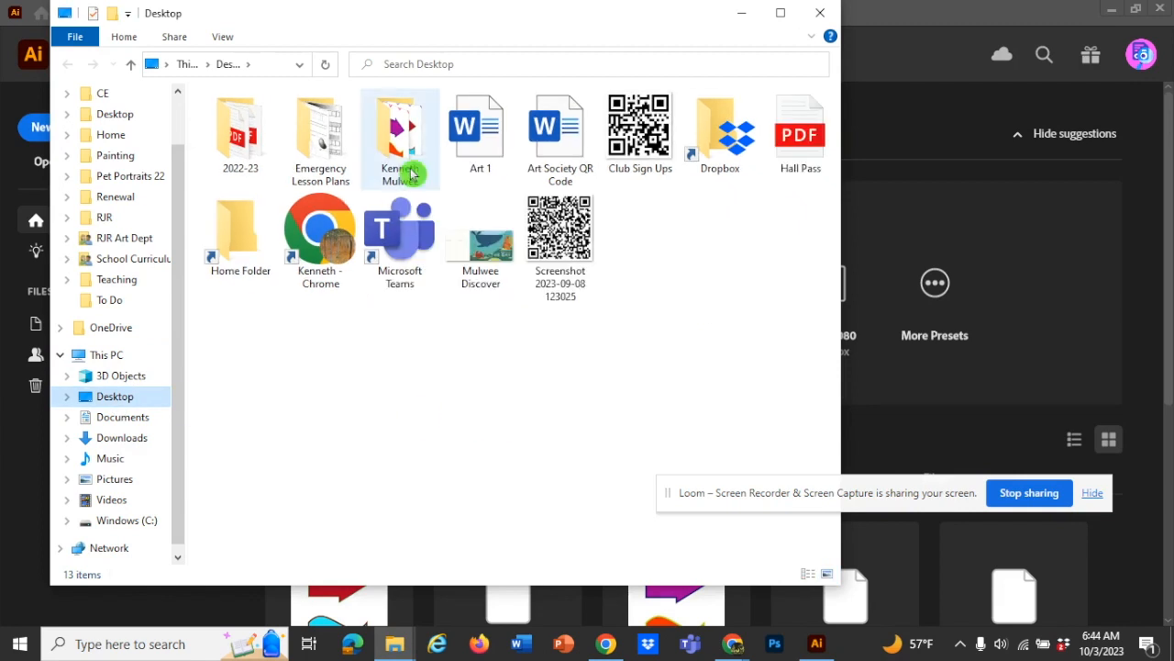
{"action": "double_click", "coordinate": [397, 130]}
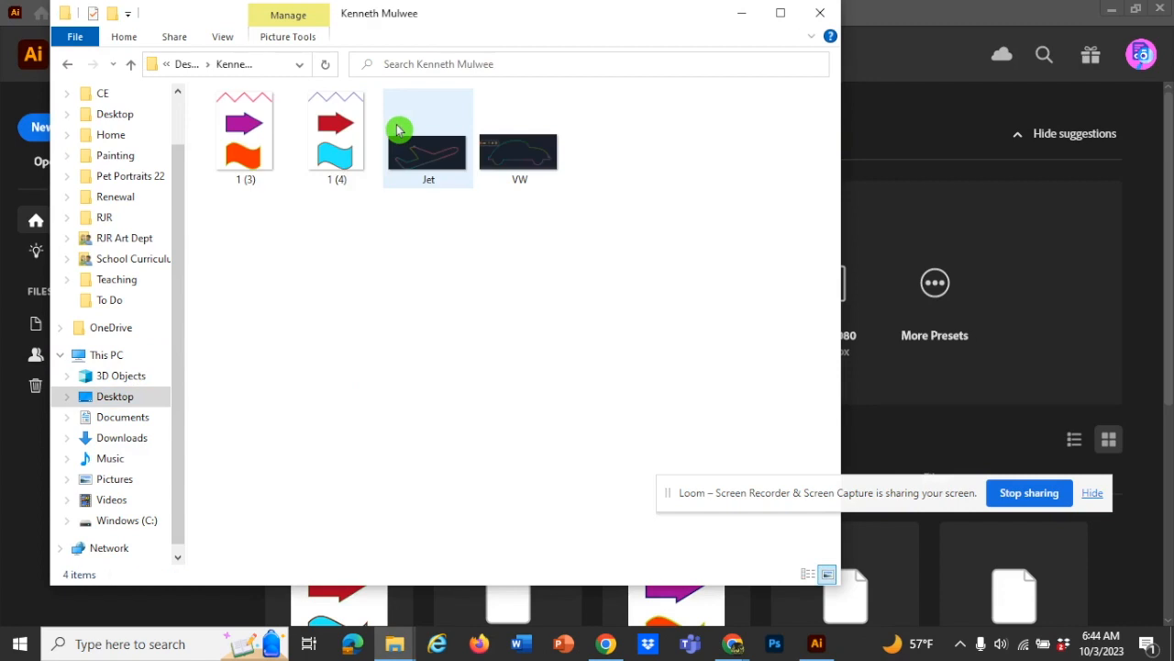
{"action": "left_click", "coordinate": [340, 173]}
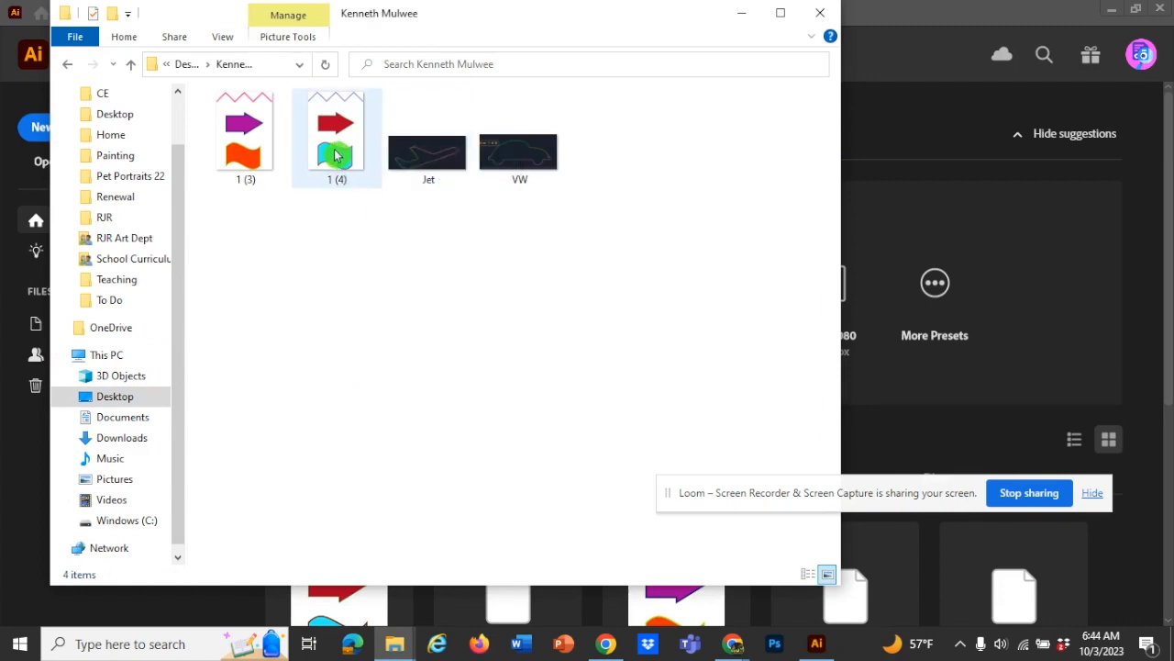
{"action": "double_click", "coordinate": [344, 140]}
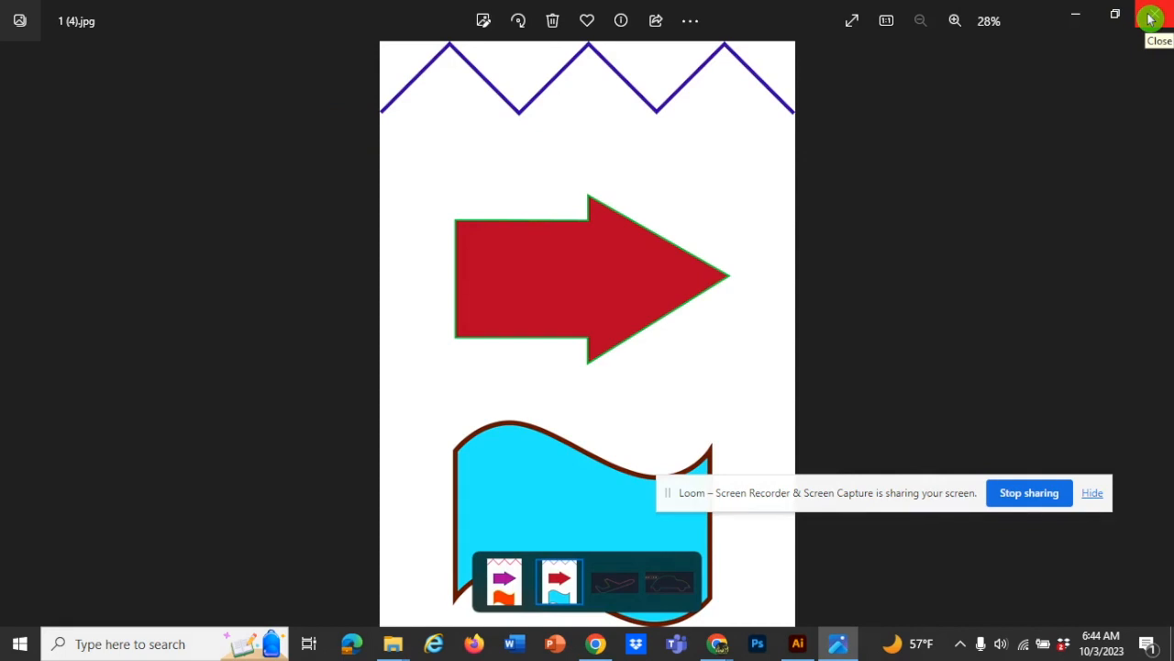
{"action": "left_click", "coordinate": [1017, 493]}
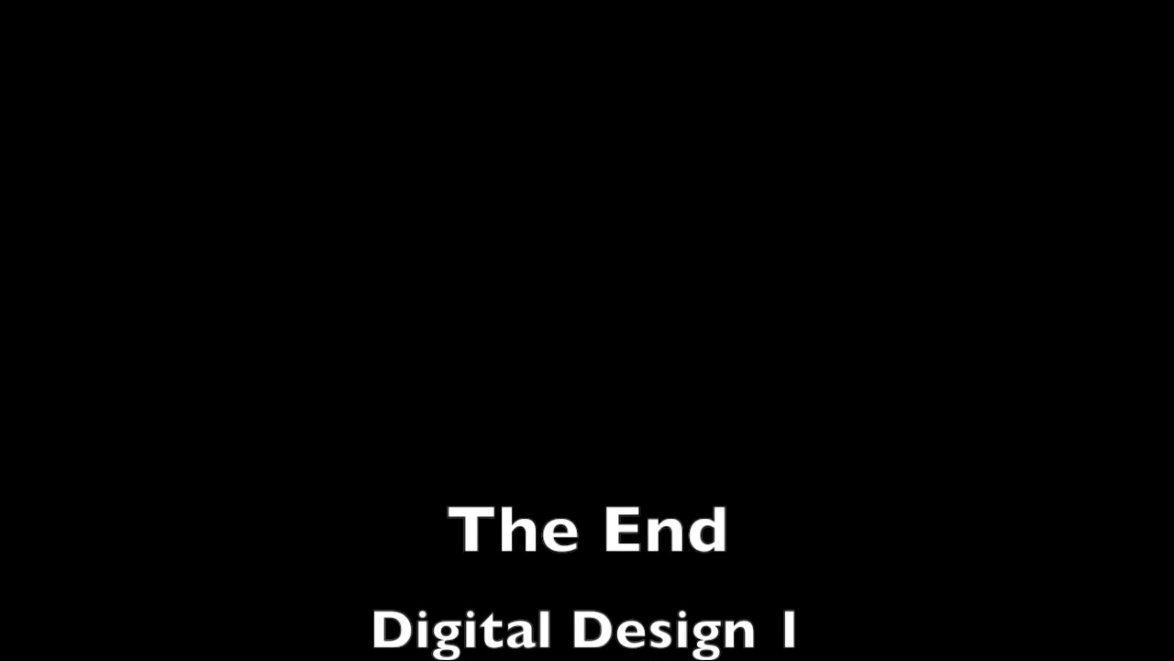